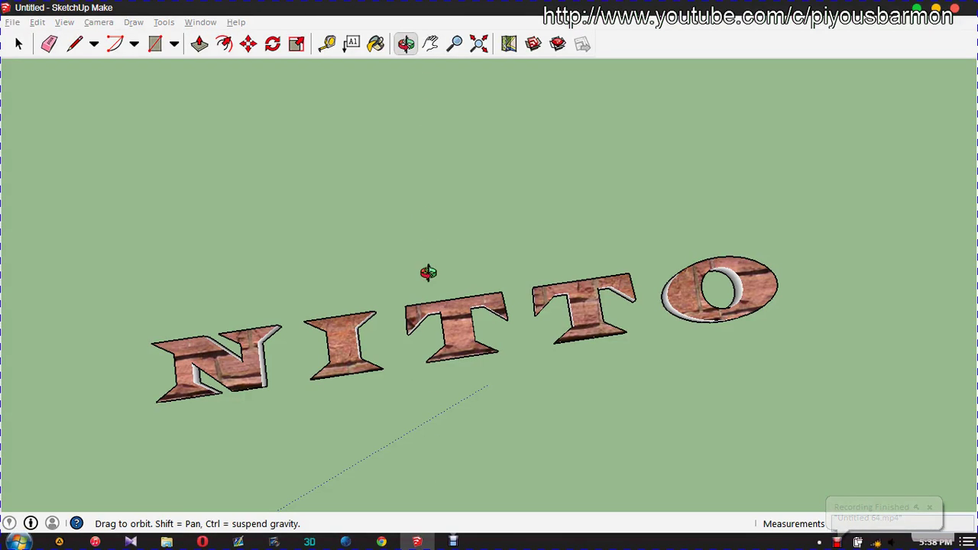
# Orbit and pan around the NITTO letters toward a flatter front view.
pyautogui.moveTo(426, 403)
pyautogui.mouseDown(button='middle')
pyautogui.moveTo(509, 330)
pyautogui.moveTo(526, 205)
pyautogui.mouseUp(button='middle')
pyautogui.moveTo(371, 461)
pyautogui.mouseDown(button='middle')
pyautogui.moveTo(393, 313)
pyautogui.moveTo(607, 291)
pyautogui.moveTo(684, 295)
pyautogui.moveTo(597, 317)
pyautogui.moveTo(556, 314)
pyautogui.moveTo(572, 291)
pyautogui.moveTo(577, 328)
pyautogui.moveTo(505, 255)
pyautogui.moveTo(490, 328)
pyautogui.moveTo(494, 360)
pyautogui.moveTo(517, 395)
pyautogui.moveTo(367, 406)
pyautogui.moveTo(421, 360)
pyautogui.moveTo(404, 371)
pyautogui.moveTo(420, 316)
pyautogui.moveTo(401, 379)
pyautogui.moveTo(408, 404)
pyautogui.moveTo(586, 400)
pyautogui.moveTo(383, 406)
pyautogui.mouseUp(button='middle')
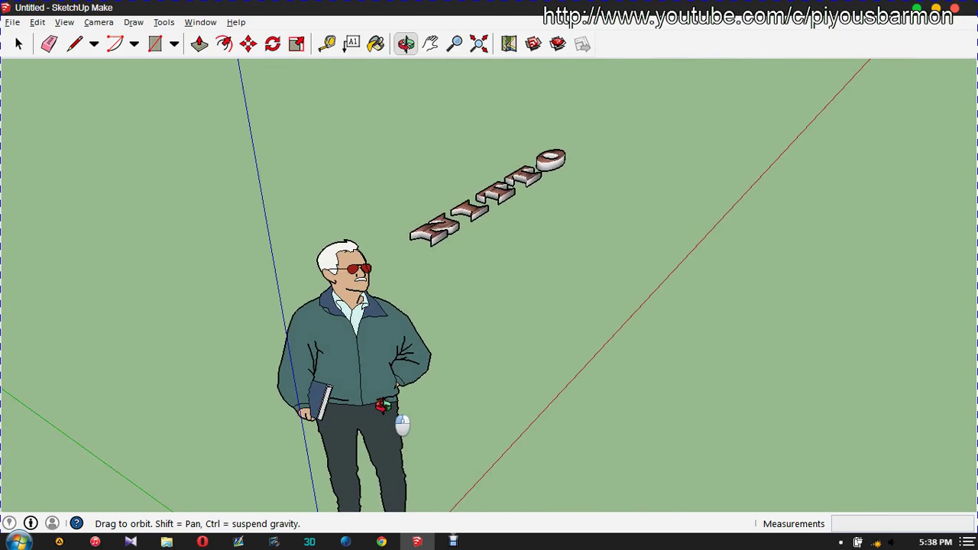
pyautogui.scroll(1, 375, 291)
pyautogui.scroll(4, 380, 295)
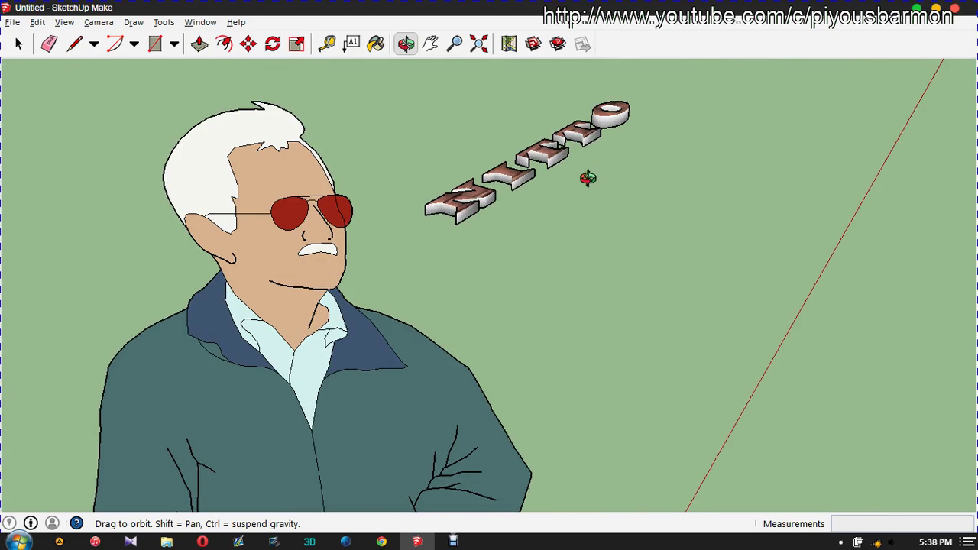
pyautogui.moveTo(589, 185); pyautogui.dragTo(616, 80, button='middle')
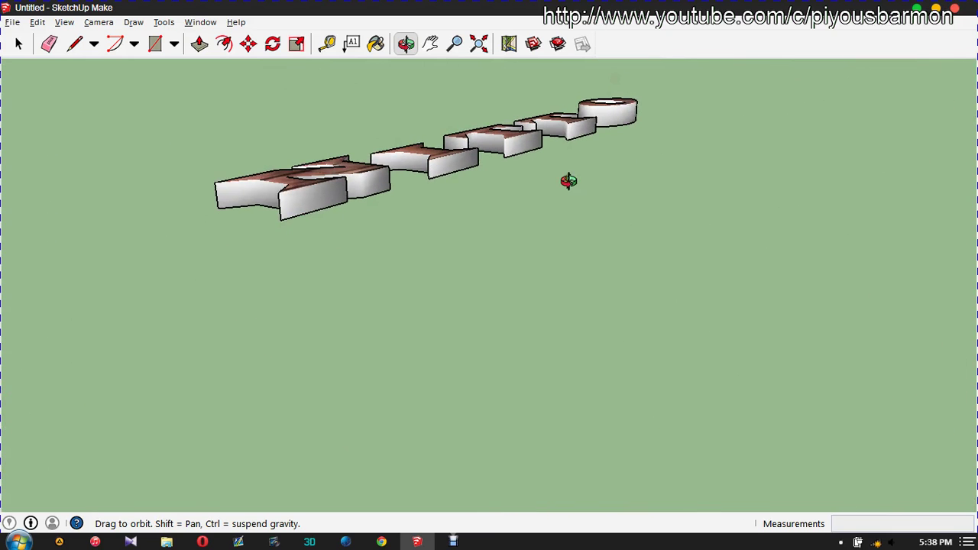
pyautogui.keyDown('shift'); pyautogui.moveTo(480, 163); pyautogui.dragTo(471, 362, button='middle'); pyautogui.keyUp('shift')
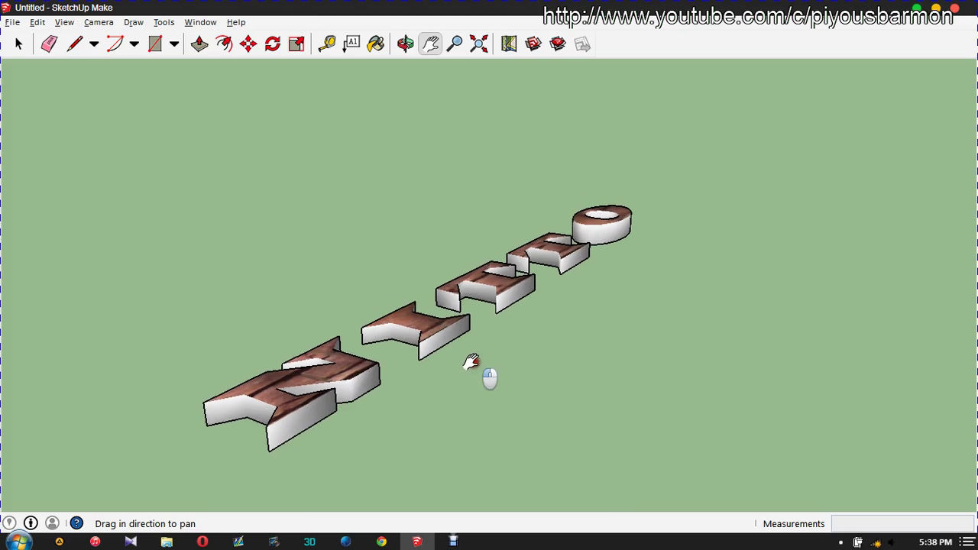
pyautogui.click(406, 44)
pyautogui.moveTo(524, 258)
pyautogui.mouseDown()
pyautogui.moveTo(520, 319)
pyautogui.moveTo(435, 262)
pyautogui.moveTo(747, 240)
pyautogui.moveTo(749, 387)
pyautogui.moveTo(782, 232)
pyautogui.moveTo(788, 301)
pyautogui.moveTo(581, 286)
pyautogui.moveTo(563, 212)
pyautogui.moveTo(847, 160)
pyautogui.moveTo(777, 122)
pyautogui.moveTo(739, 124)
pyautogui.moveTo(859, 207)
pyautogui.moveTo(867, 368)
pyautogui.moveTo(868, 281)
pyautogui.mouseUp()
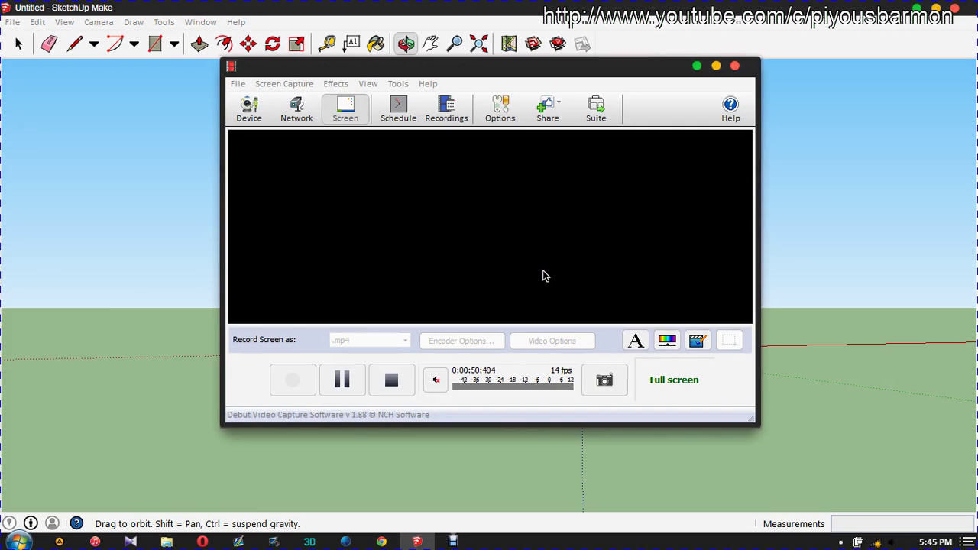
# Bring the model back in front, zoom in and orbit to look across the ground.
pyautogui.click(125, 295)
pyautogui.scroll(1, 682, 355)
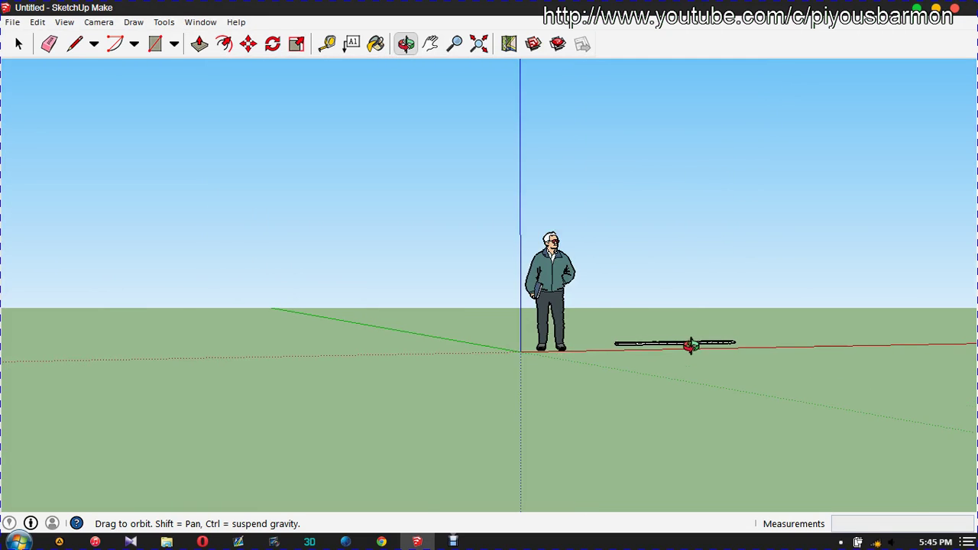
pyautogui.scroll(2, 720, 344)
pyautogui.scroll(1, 511, 223)
pyautogui.scroll(1, 511, 223)
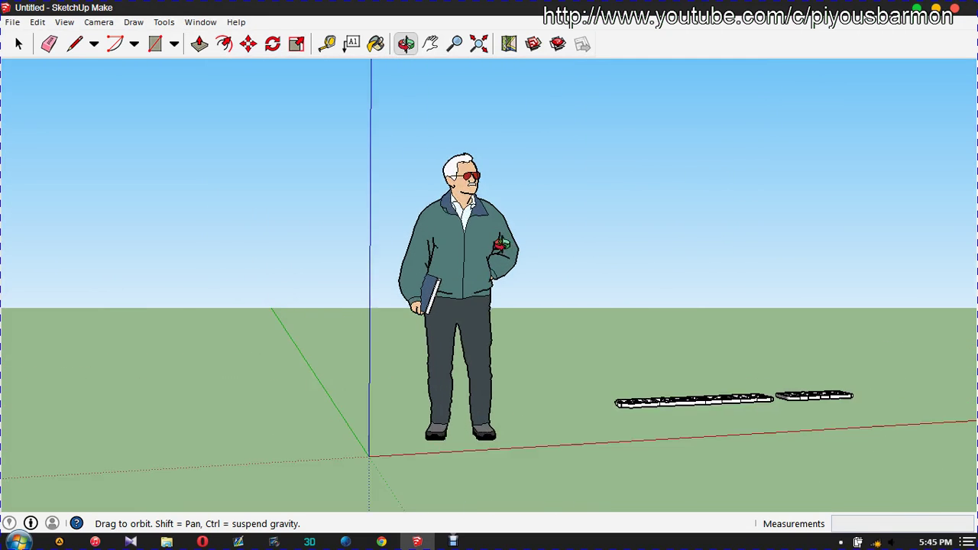
pyautogui.scroll(1, 497, 245)
pyautogui.scroll(1, 497, 245)
pyautogui.moveTo(497, 193)
pyautogui.mouseDown()
pyautogui.moveTo(485, 225)
pyautogui.moveTo(63, 212)
pyautogui.moveTo(507, 290)
pyautogui.moveTo(772, 277)
pyautogui.moveTo(699, 295)
pyautogui.moveTo(637, 290)
pyautogui.moveTo(626, 408)
pyautogui.moveTo(553, 406)
pyautogui.mouseUp()
# Orbit toward the SUBSCRIBE HERE letters and level them out in view.
pyautogui.moveTo(894, 316)
pyautogui.mouseDown()
pyautogui.moveTo(912, 273)
pyautogui.moveTo(747, 350)
pyautogui.moveTo(466, 312)
pyautogui.moveTo(459, 298)
pyautogui.moveTo(469, 332)
pyautogui.moveTo(432, 404)
pyautogui.moveTo(623, 413)
pyautogui.moveTo(626, 401)
pyautogui.moveTo(487, 428)
pyautogui.moveTo(463, 411)
pyautogui.moveTo(626, 360)
pyautogui.moveTo(610, 370)
pyautogui.mouseUp()
pyautogui.moveTo(518, 376); pyautogui.dragTo(545, 434)
pyautogui.moveTo(628, 405)
pyautogui.mouseDown()
pyautogui.moveTo(561, 406)
pyautogui.moveTo(565, 371)
pyautogui.moveTo(274, 343)
pyautogui.moveTo(254, 296)
pyautogui.mouseUp()
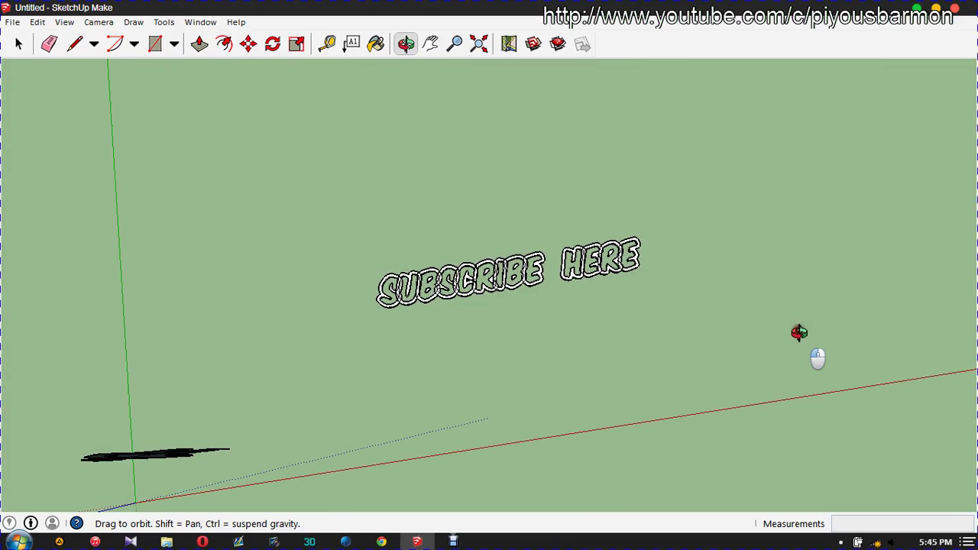
pyautogui.moveTo(799, 332)
pyautogui.mouseDown()
pyautogui.moveTo(790, 396)
pyautogui.moveTo(762, 420)
pyautogui.mouseUp()
pyautogui.moveTo(731, 385)
pyautogui.mouseDown()
pyautogui.moveTo(651, 343)
pyautogui.moveTo(650, 359)
pyautogui.mouseUp()
pyautogui.moveTo(654, 314); pyautogui.dragTo(651, 313)
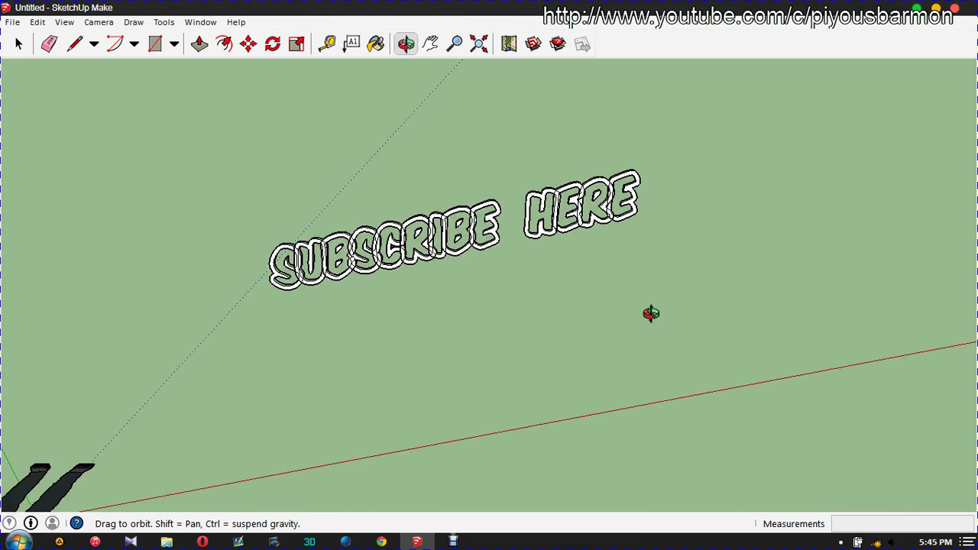
# Zoom in and tilt until SUBSCRIBE HERE sits centred and front-on.
pyautogui.scroll(2, 532, 212)
pyautogui.scroll(2, 535, 222)
pyautogui.scroll(1, 541, 241)
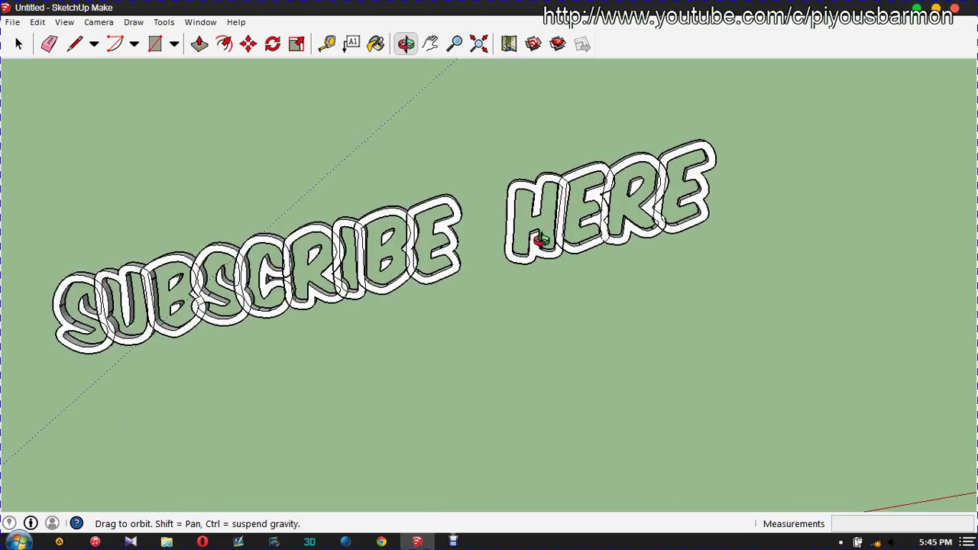
pyautogui.moveTo(410, 377)
pyautogui.mouseDown()
pyautogui.moveTo(393, 383)
pyautogui.moveTo(362, 290)
pyautogui.moveTo(373, 205)
pyautogui.mouseUp()
pyautogui.moveTo(722, 294)
pyautogui.mouseDown()
pyautogui.moveTo(821, 255)
pyautogui.moveTo(819, 225)
pyautogui.moveTo(881, 100)
pyautogui.mouseUp()
pyautogui.moveTo(874, 187)
pyautogui.mouseDown()
pyautogui.moveTo(865, 145)
pyautogui.moveTo(884, 148)
pyautogui.moveTo(710, 122)
pyautogui.moveTo(600, 121)
pyautogui.mouseUp()
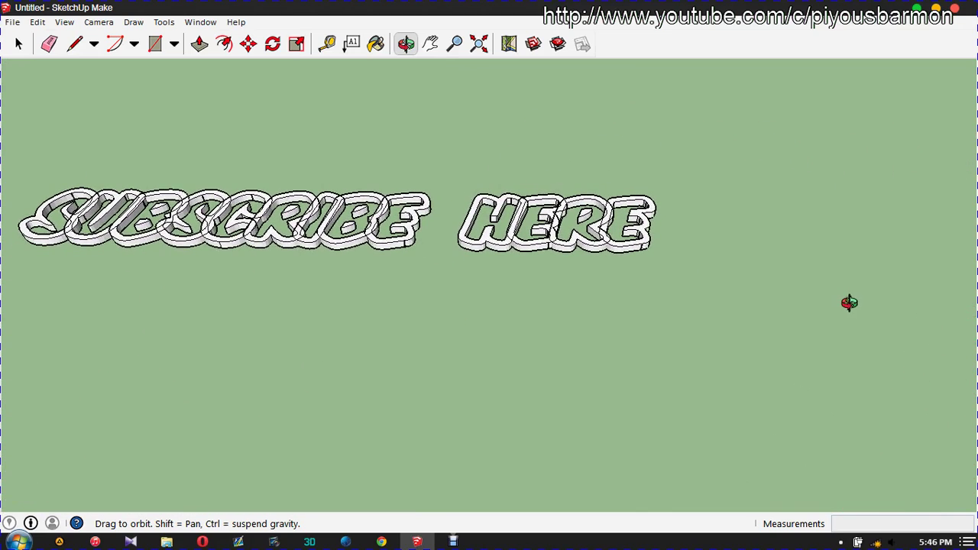
pyautogui.moveTo(732, 311)
pyautogui.mouseDown()
pyautogui.moveTo(166, 192)
pyautogui.moveTo(410, 275)
pyautogui.moveTo(547, 288)
pyautogui.moveTo(372, 255)
pyautogui.moveTo(365, 376)
pyautogui.moveTo(513, 280)
pyautogui.moveTo(577, 307)
pyautogui.moveTo(338, 251)
pyautogui.moveTo(184, 250)
pyautogui.moveTo(267, 280)
pyautogui.moveTo(148, 174)
pyautogui.moveTo(671, 397)
pyautogui.moveTo(743, 301)
pyautogui.moveTo(703, 406)
pyautogui.moveTo(736, 281)
pyautogui.moveTo(158, 237)
pyautogui.moveTo(171, 284)
pyautogui.moveTo(253, 371)
pyautogui.moveTo(290, 376)
pyautogui.mouseUp()
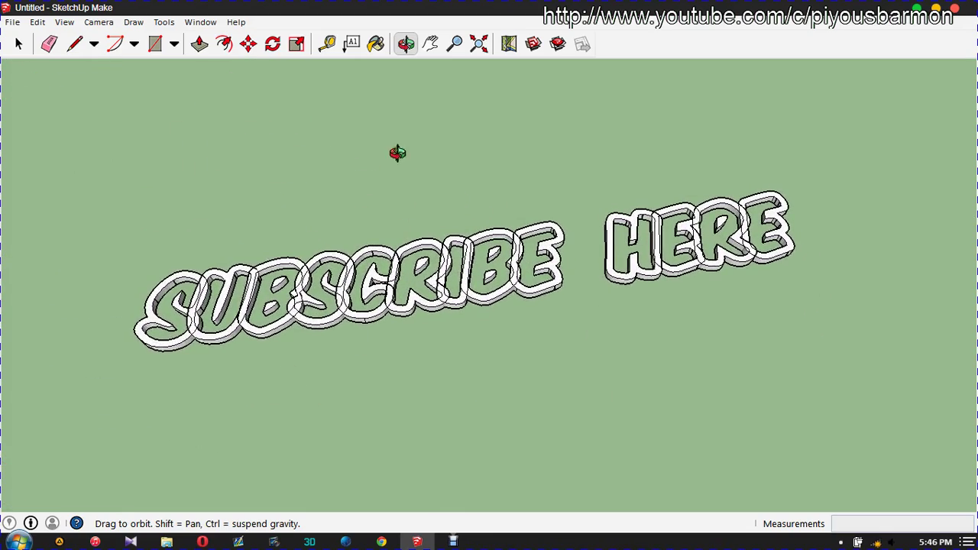
# Paint the lettering with Stone_Flagstone_Ashlar, then with Stone_Pavers_Flagstone_Gray.
pyautogui.click(378, 45)
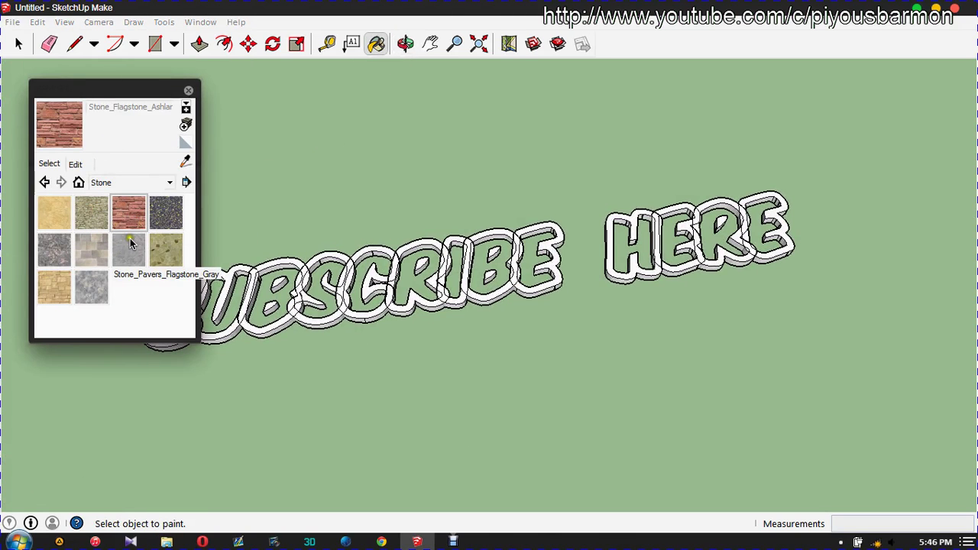
pyautogui.click(306, 264)
pyautogui.scroll(2, 315, 268)
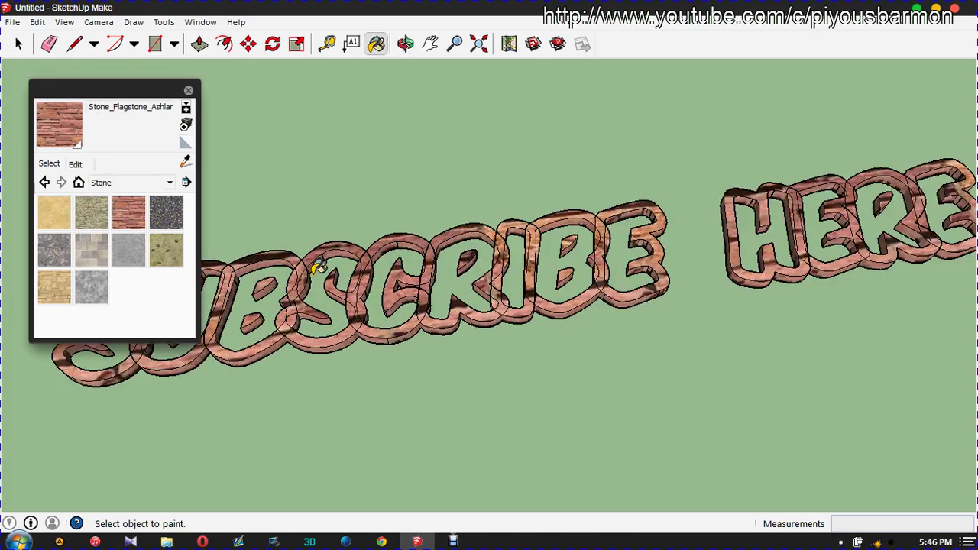
pyautogui.scroll(-3, 317, 272)
pyautogui.scroll(-1, 618, 277)
pyautogui.scroll(-1, 617, 277)
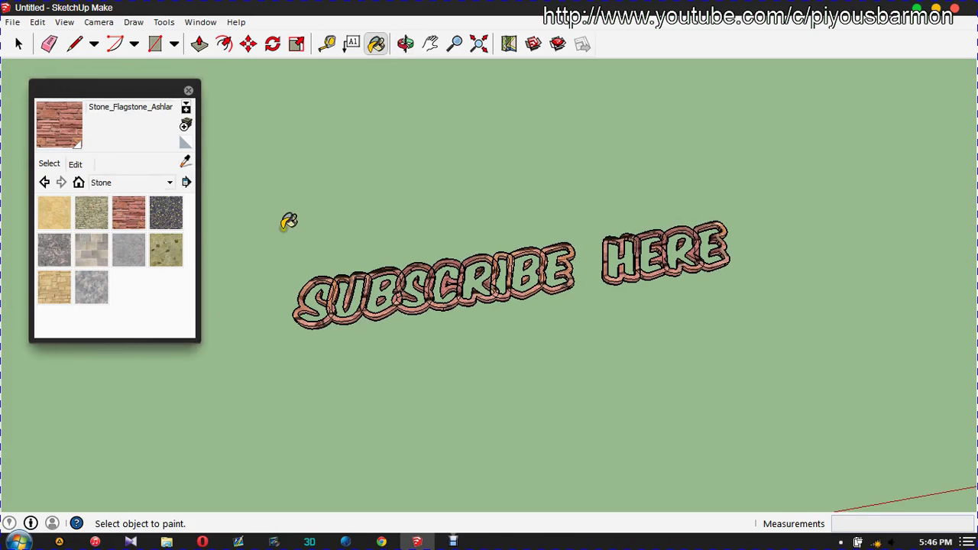
pyautogui.click(122, 260)
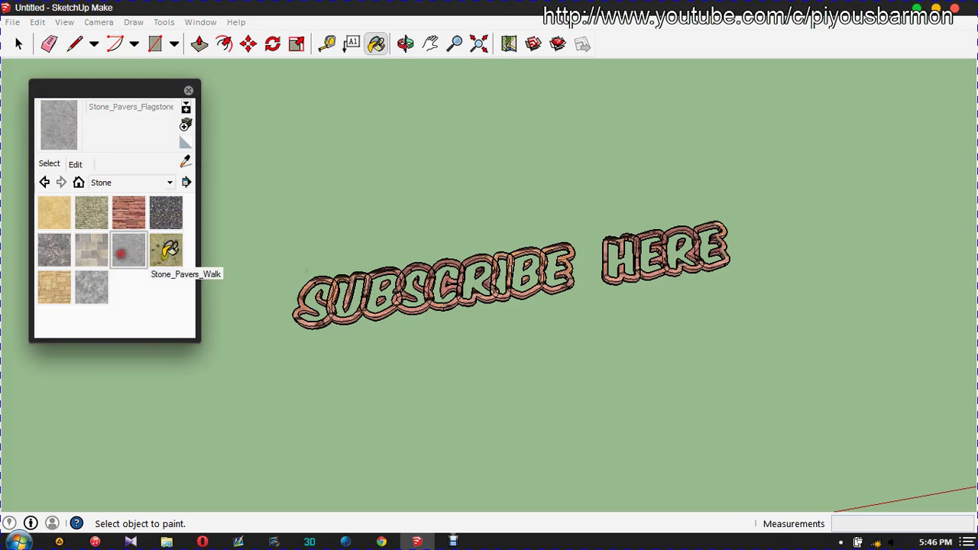
pyautogui.click(374, 271)
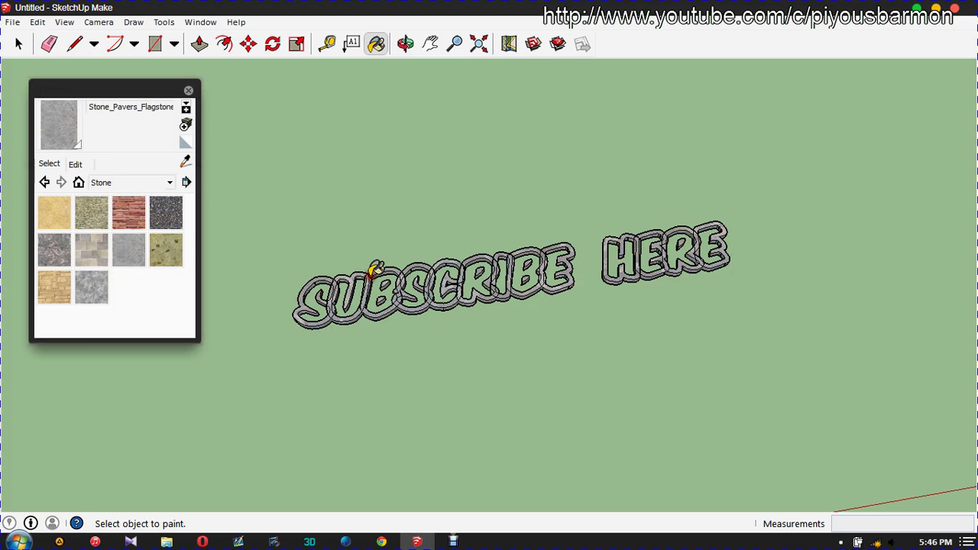
# Repaint the lettering with Stone_Masonry_Multi.
pyautogui.click(97, 260)
pyautogui.click(462, 273)
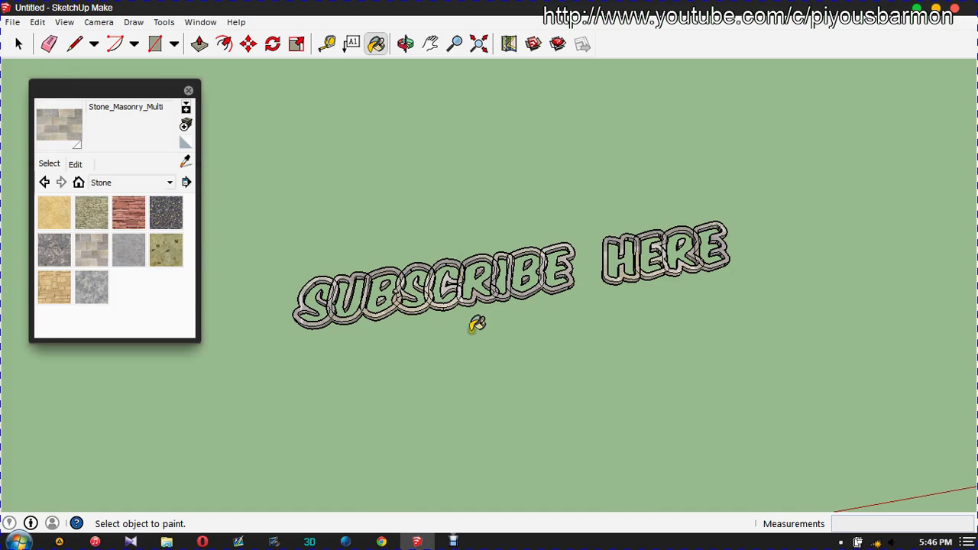
pyautogui.scroll(-2, 542, 343)
pyautogui.scroll(-2, 374, 347)
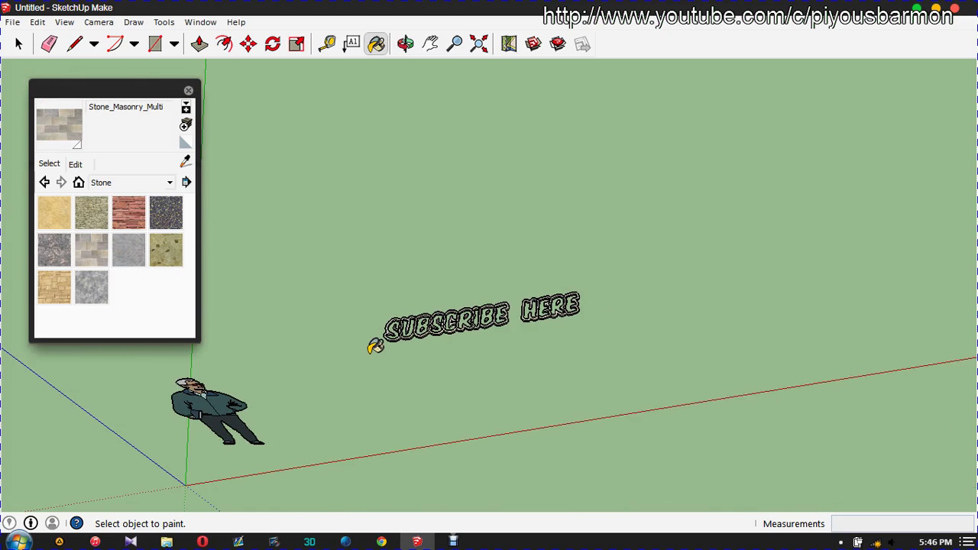
# Switch to the Tile materials and paint the lettering with Tile_Checker_BW.
pyautogui.click(169, 183)
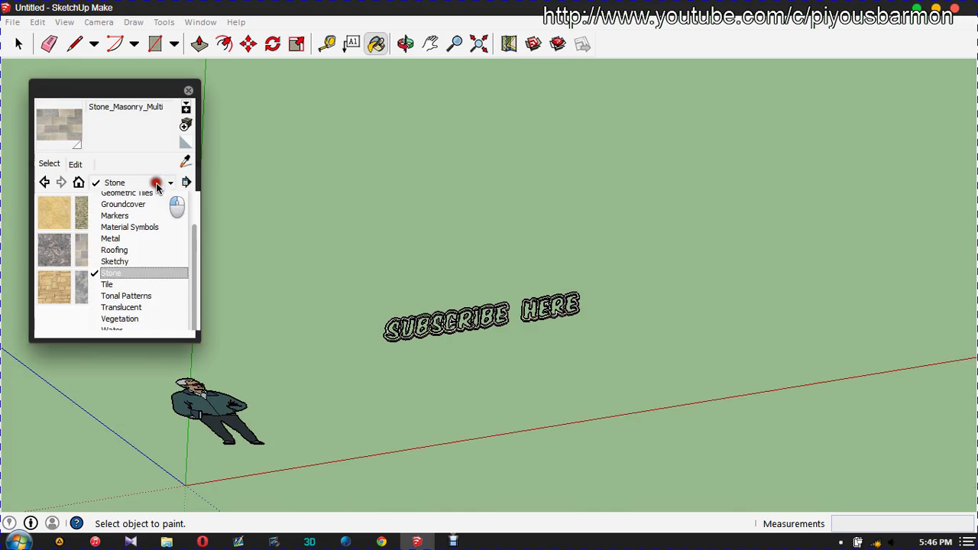
pyautogui.click(140, 312)
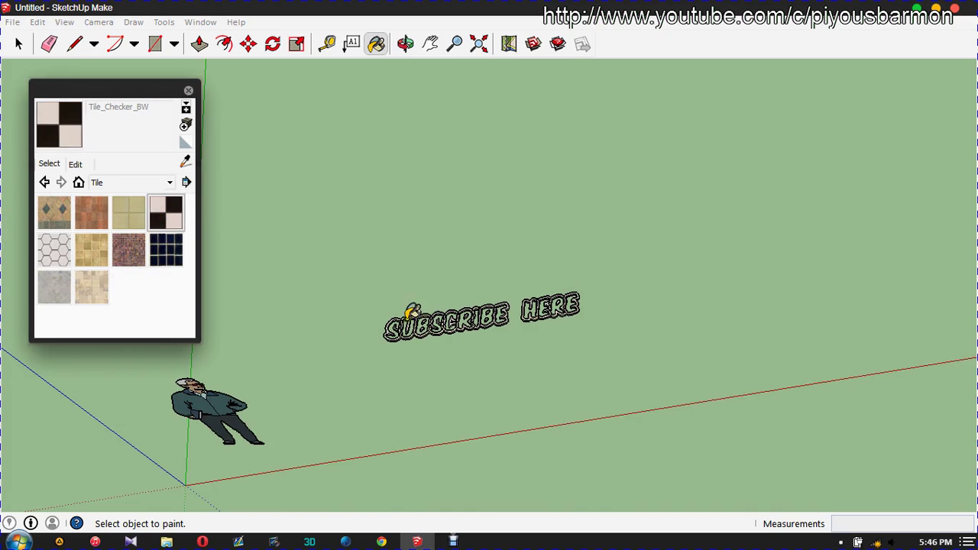
pyautogui.click(442, 314)
pyautogui.scroll(3, 537, 313)
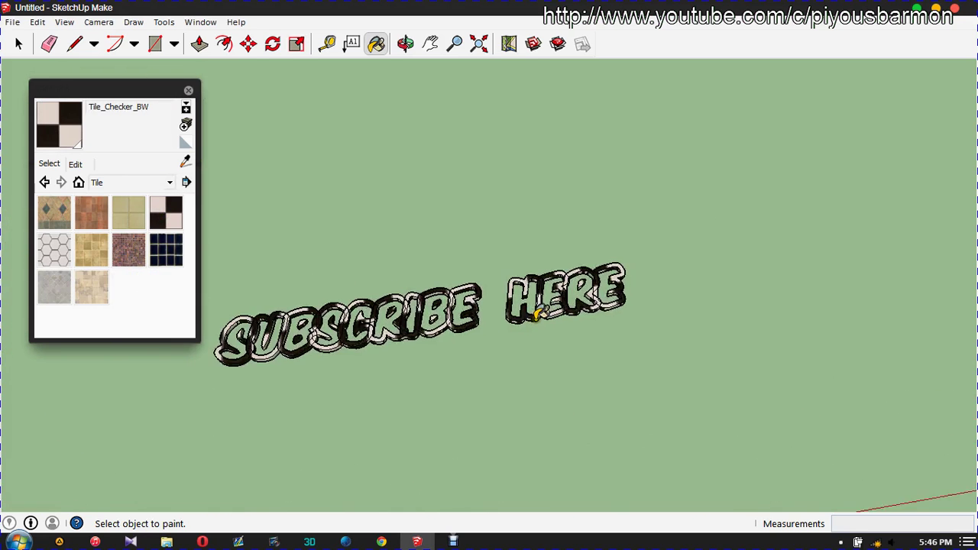
pyautogui.scroll(3, 535, 312)
pyautogui.scroll(2, 531, 306)
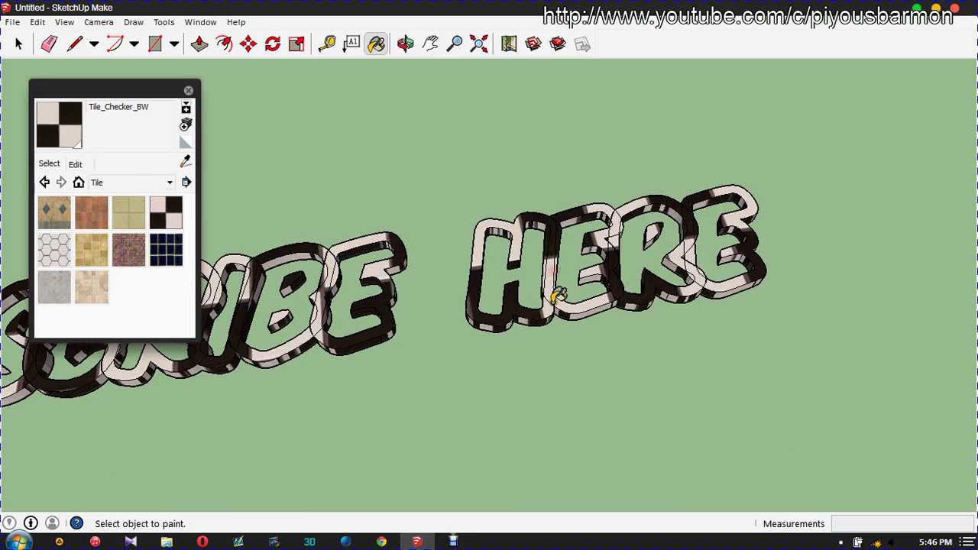
pyautogui.scroll(-2, 324, 339)
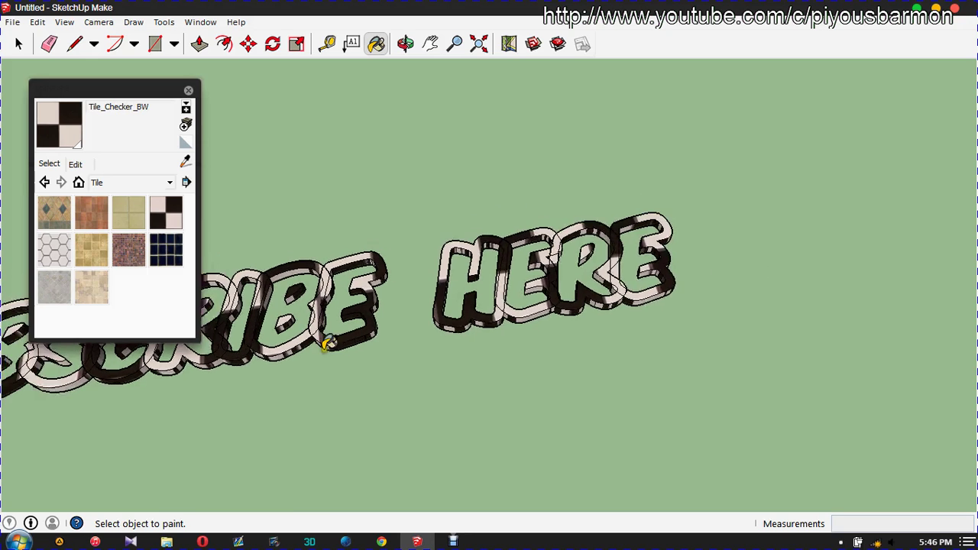
pyautogui.scroll(-2, 382, 356)
pyautogui.scroll(-1, 382, 356)
pyautogui.scroll(-1, 382, 356)
pyautogui.scroll(-2, 861, 294)
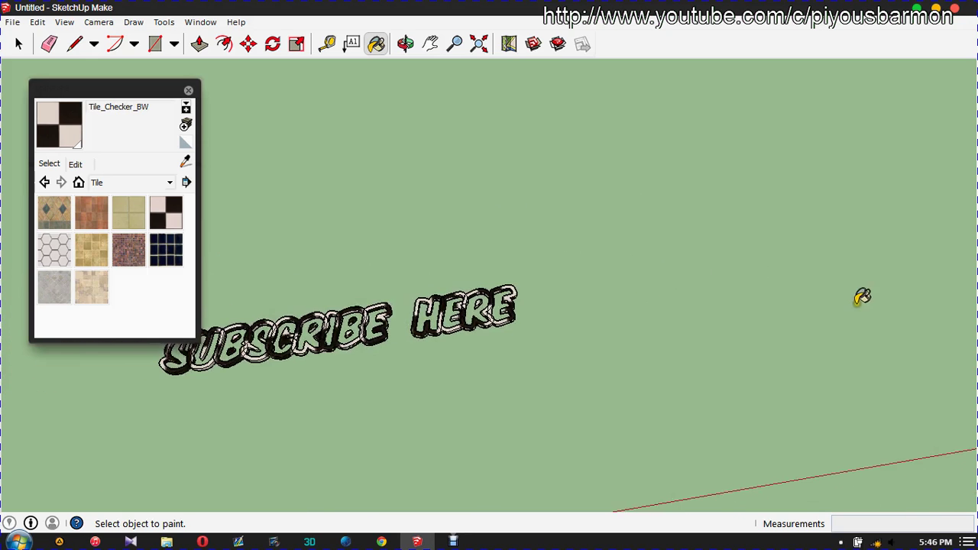
# Repaint the lettering with the Tile_Ceramic_Multi material.
pyautogui.scroll(2, 124, 385)
pyautogui.scroll(2, 123, 382)
pyautogui.scroll(1, 123, 381)
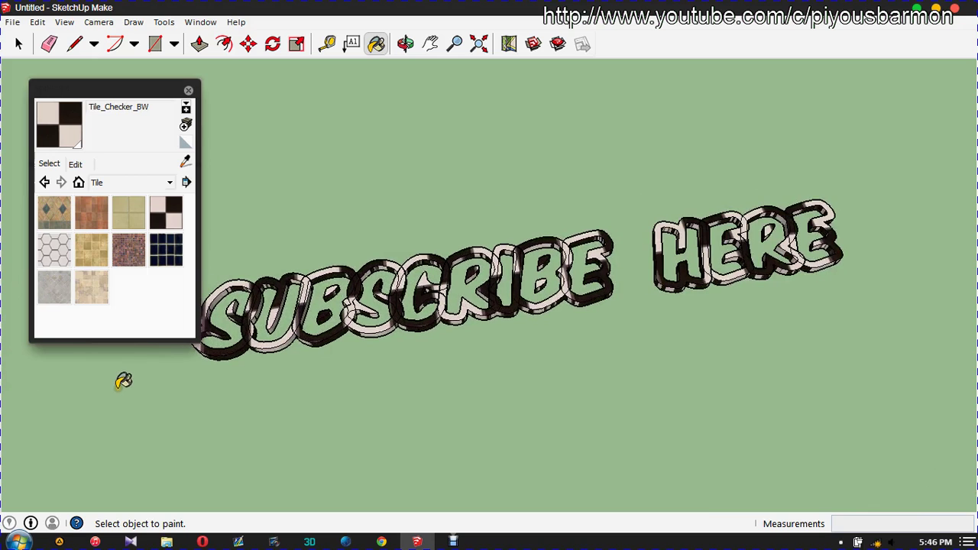
pyautogui.scroll(1, 79, 396)
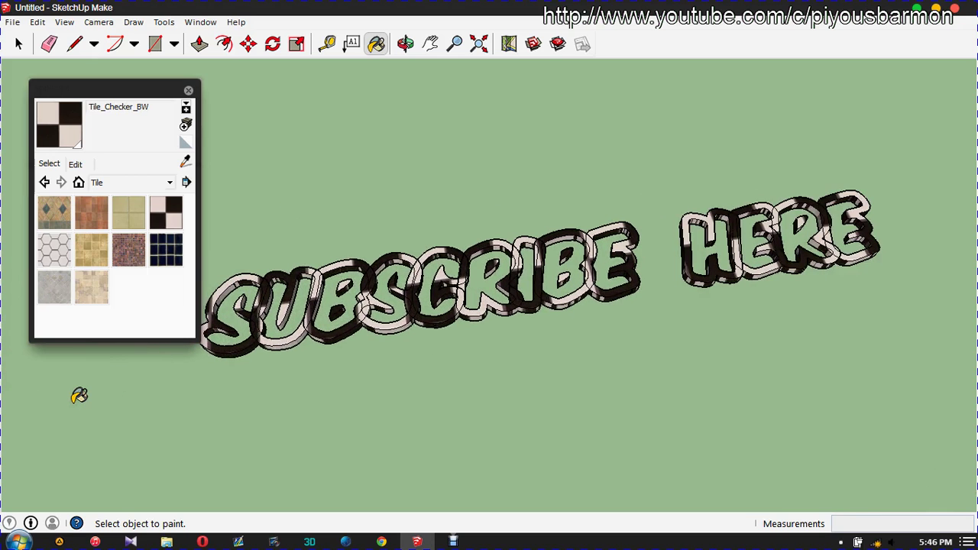
pyautogui.click(63, 218)
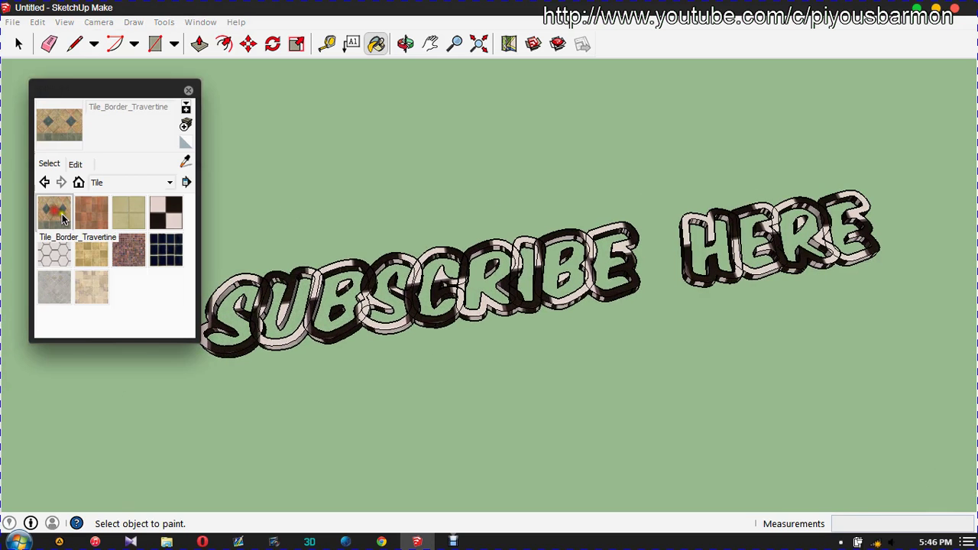
pyautogui.click(292, 272)
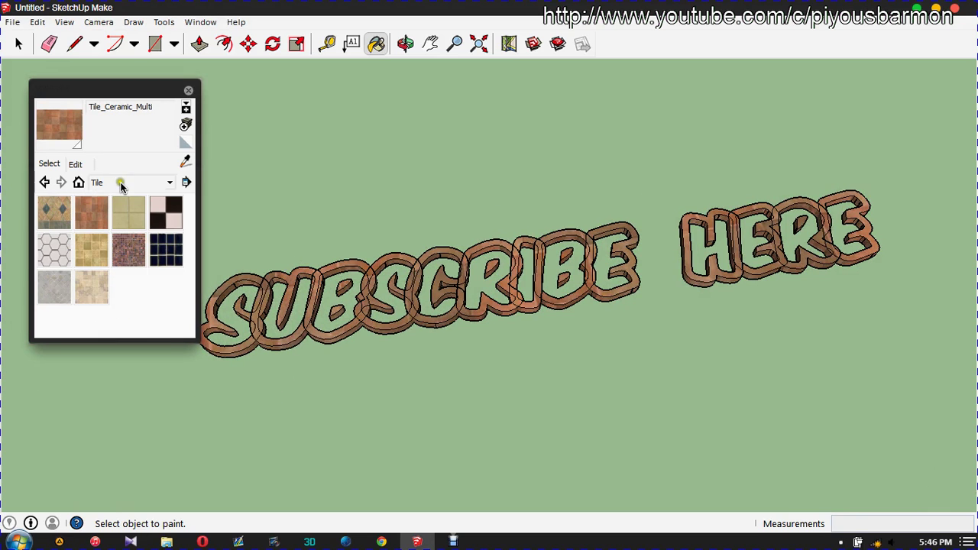
# Paint SUBSCRIBE HERE with Vegetation_Blur7 and close the materials panel.
pyautogui.click(134, 182)
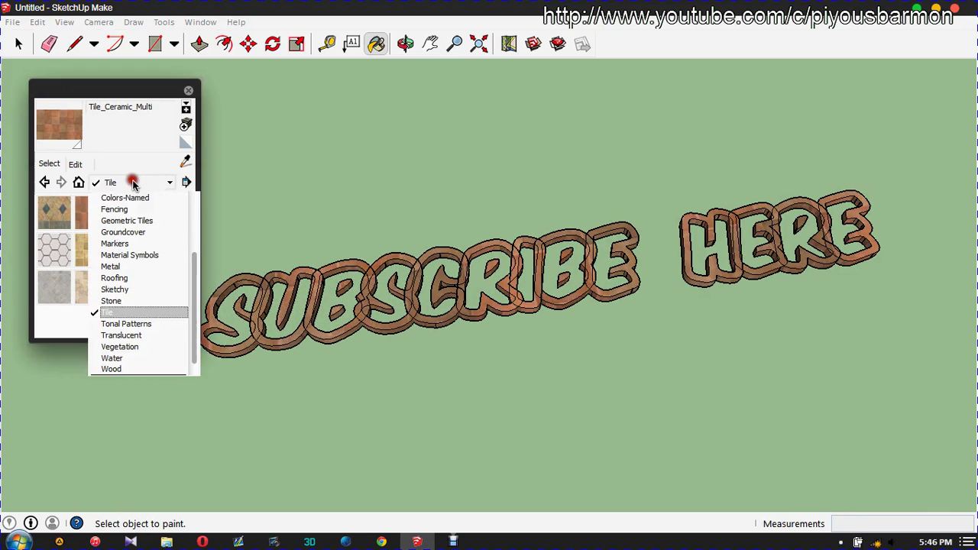
pyautogui.click(134, 345)
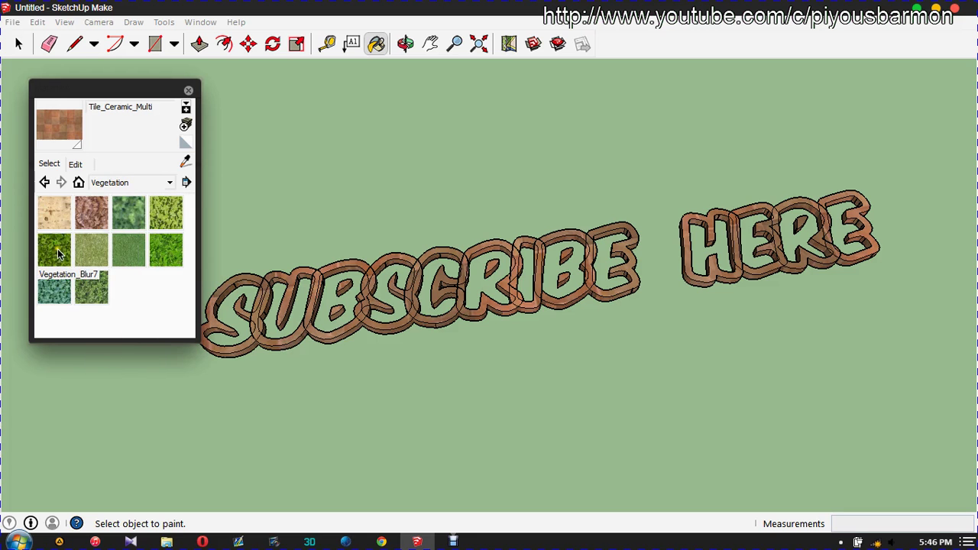
pyautogui.click(371, 266)
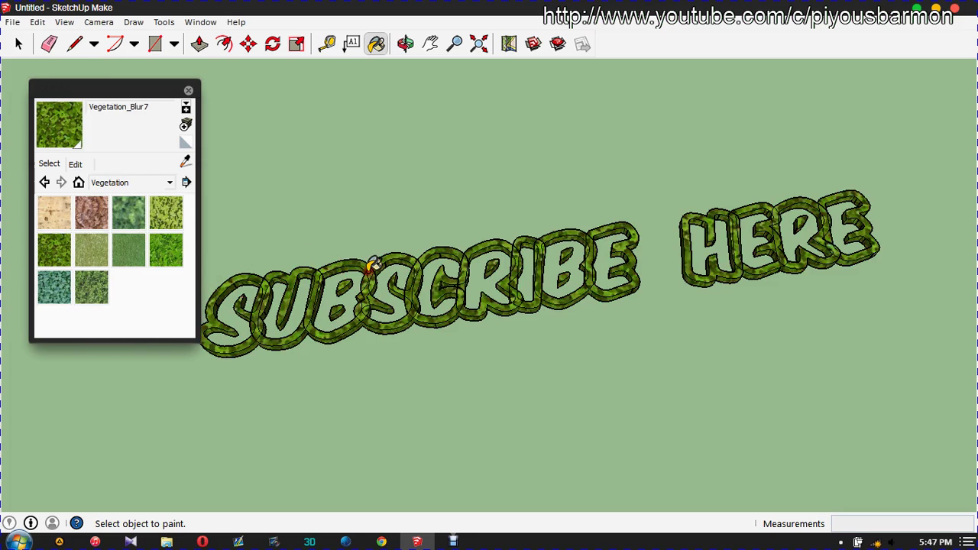
pyautogui.click(189, 92)
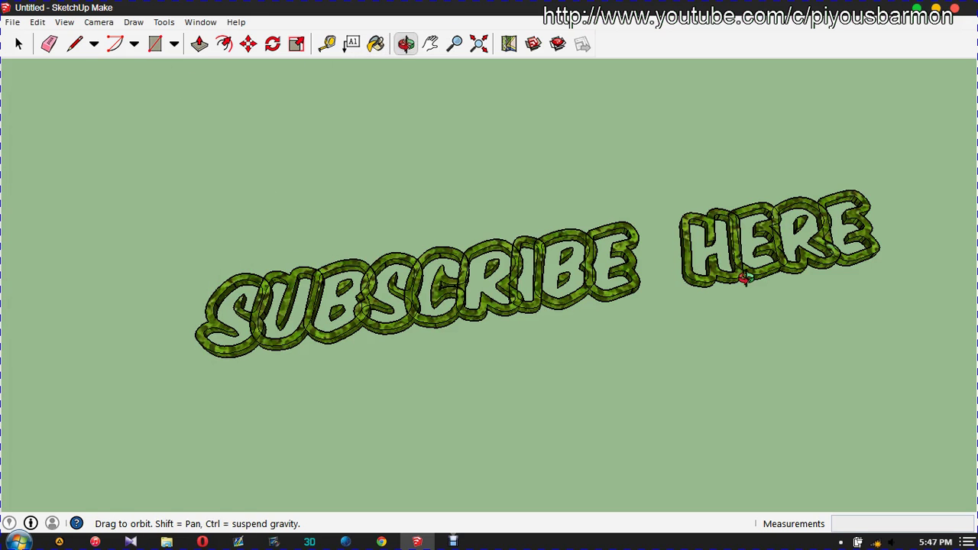
pyautogui.moveTo(745, 279); pyautogui.dragTo(581, 270)
pyautogui.moveTo(228, 269)
pyautogui.mouseDown()
pyautogui.moveTo(332, 339)
pyautogui.moveTo(470, 350)
pyautogui.moveTo(464, 335)
pyautogui.mouseUp()
pyautogui.moveTo(744, 305)
pyautogui.mouseDown()
pyautogui.moveTo(716, 324)
pyautogui.moveTo(640, 315)
pyautogui.moveTo(723, 321)
pyautogui.moveTo(769, 378)
pyautogui.moveTo(766, 400)
pyautogui.moveTo(10, 359)
pyautogui.mouseUp()
pyautogui.scroll(1, 714, 267)
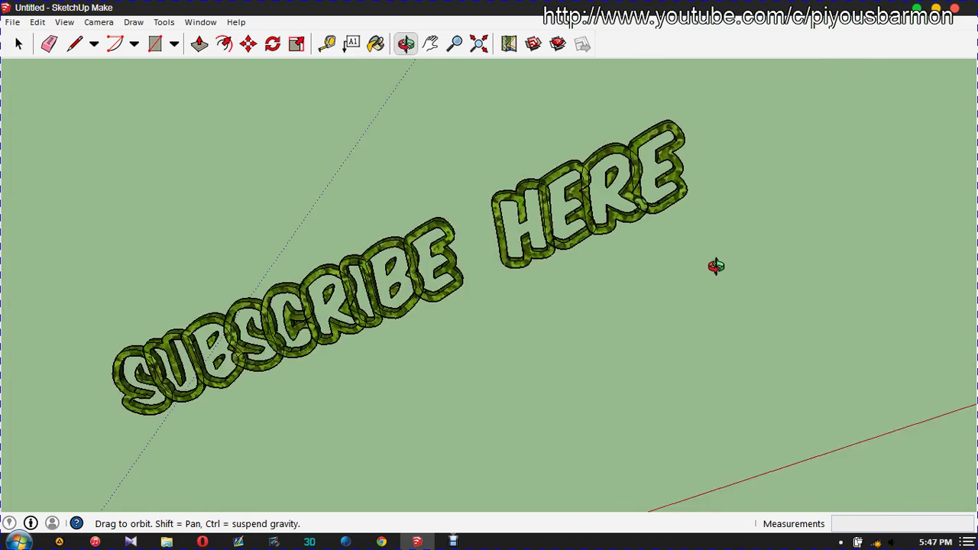
pyautogui.scroll(1, 665, 248)
pyautogui.scroll(1, 452, 212)
pyautogui.scroll(1, 583, 229)
pyautogui.scroll(1, 626, 227)
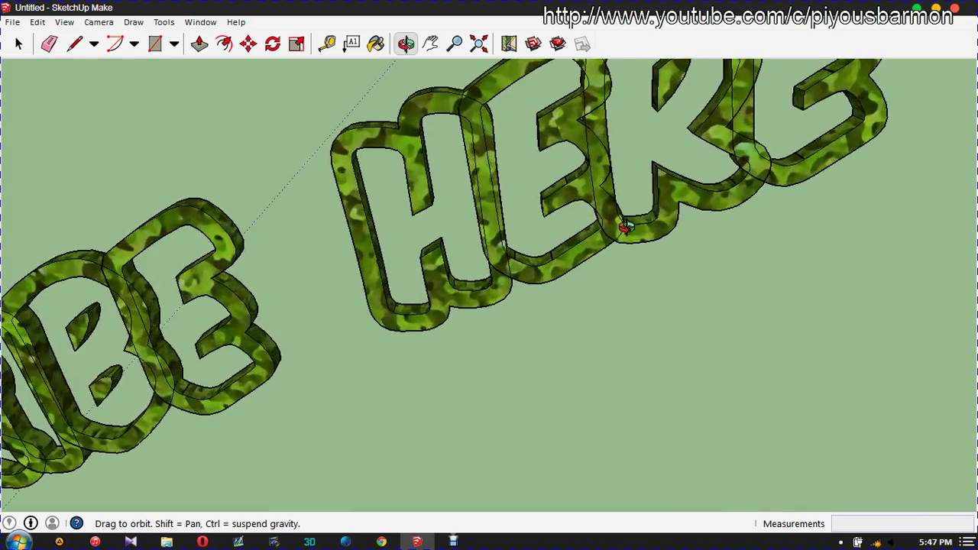
pyautogui.moveTo(620, 223); pyautogui.dragTo(359, 280)
pyautogui.moveTo(419, 266); pyautogui.dragTo(242, 422)
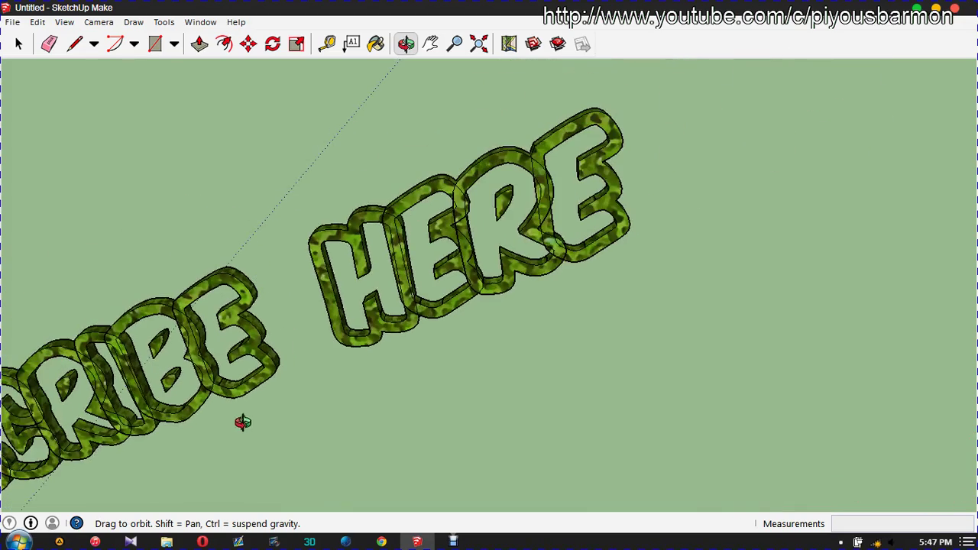
pyautogui.moveTo(642, 175)
pyautogui.mouseDown()
pyautogui.moveTo(640, 168)
pyautogui.moveTo(583, 291)
pyautogui.moveTo(458, 263)
pyautogui.moveTo(433, 175)
pyautogui.moveTo(389, 247)
pyautogui.moveTo(415, 179)
pyautogui.moveTo(358, 232)
pyautogui.moveTo(371, 168)
pyautogui.mouseUp()
pyautogui.moveTo(413, 323)
pyautogui.mouseDown()
pyautogui.moveTo(411, 267)
pyautogui.moveTo(437, 240)
pyautogui.moveTo(490, 223)
pyautogui.moveTo(490, 299)
pyautogui.moveTo(473, 363)
pyautogui.moveTo(365, 343)
pyautogui.moveTo(173, 258)
pyautogui.moveTo(158, 217)
pyautogui.moveTo(173, 199)
pyautogui.moveTo(212, 201)
pyautogui.mouseUp()
pyautogui.scroll(2, 221, 204)
pyautogui.scroll(3, 233, 215)
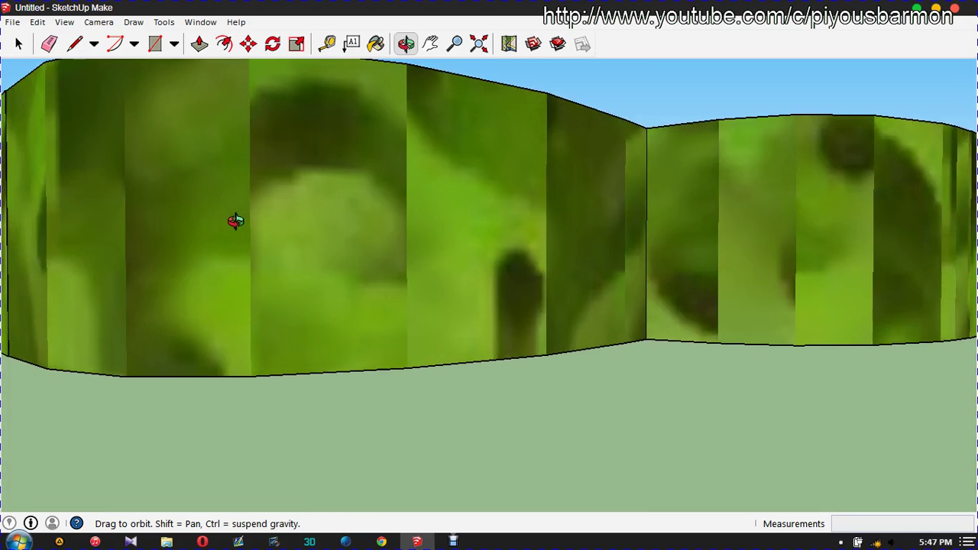
pyautogui.scroll(1, 233, 237)
pyautogui.moveTo(230, 251)
pyautogui.mouseDown()
pyautogui.moveTo(339, 277)
pyautogui.moveTo(448, 278)
pyautogui.moveTo(476, 306)
pyautogui.moveTo(447, 342)
pyautogui.moveTo(264, 284)
pyautogui.moveTo(240, 212)
pyautogui.moveTo(253, 214)
pyautogui.moveTo(273, 294)
pyautogui.mouseUp()
pyautogui.scroll(-5, 296, 470)
pyautogui.moveTo(306, 443)
pyautogui.mouseDown()
pyautogui.moveTo(268, 349)
pyautogui.moveTo(284, 345)
pyautogui.moveTo(164, 317)
pyautogui.moveTo(127, 371)
pyautogui.moveTo(415, 337)
pyautogui.moveTo(367, 290)
pyautogui.moveTo(469, 212)
pyautogui.moveTo(444, 201)
pyautogui.moveTo(414, 113)
pyautogui.mouseUp()
pyautogui.scroll(2, 414, 113)
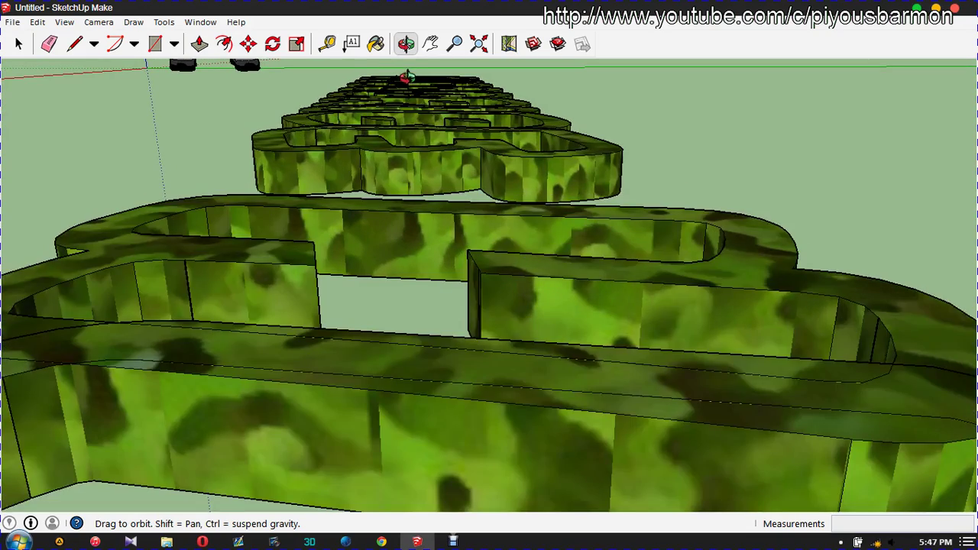
pyautogui.scroll(2, 406, 77)
pyautogui.scroll(2, 405, 67)
pyautogui.scroll(2, 404, 67)
pyautogui.scroll(2, 406, 69)
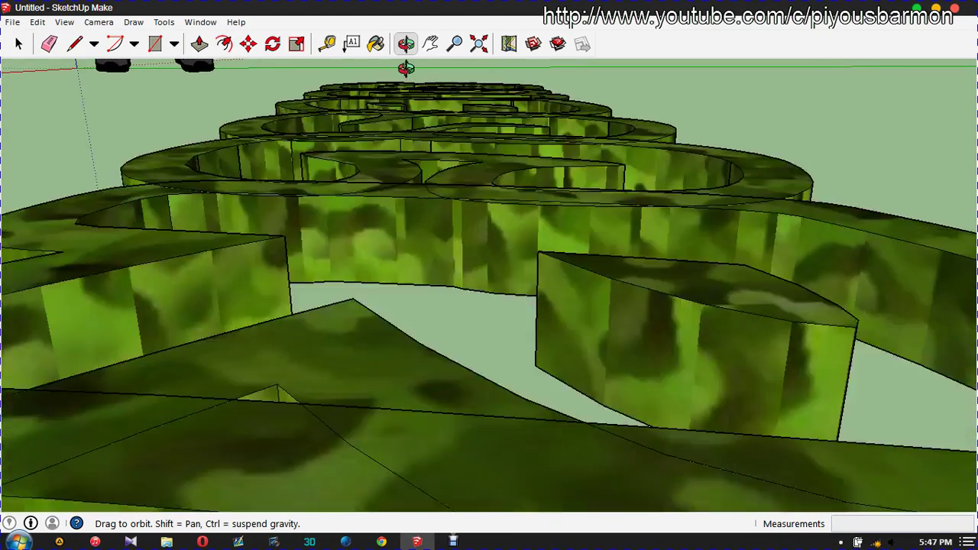
pyautogui.scroll(2, 406, 69)
pyautogui.scroll(2, 404, 67)
pyautogui.scroll(2, 490, 227)
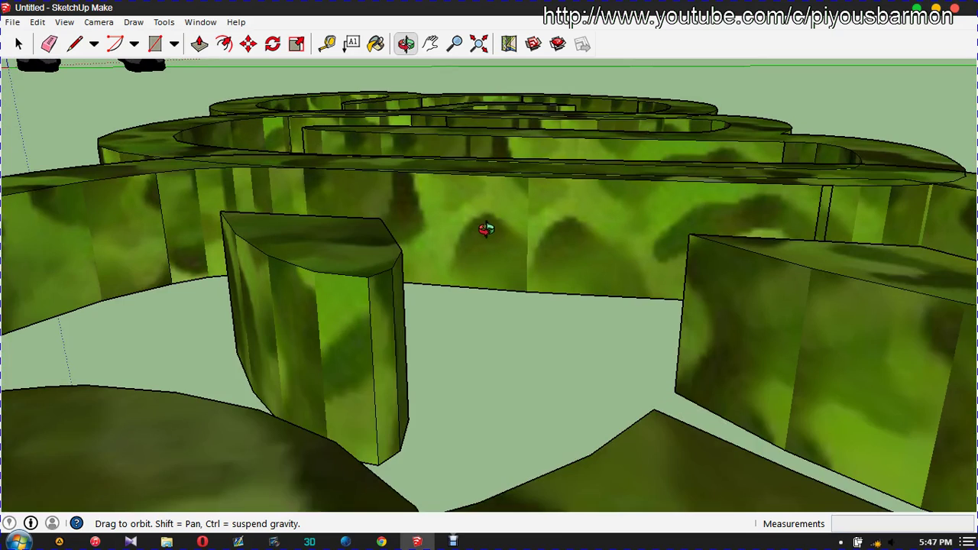
pyautogui.scroll(2, 441, 146)
pyautogui.scroll(2, 436, 122)
pyautogui.scroll(2, 436, 109)
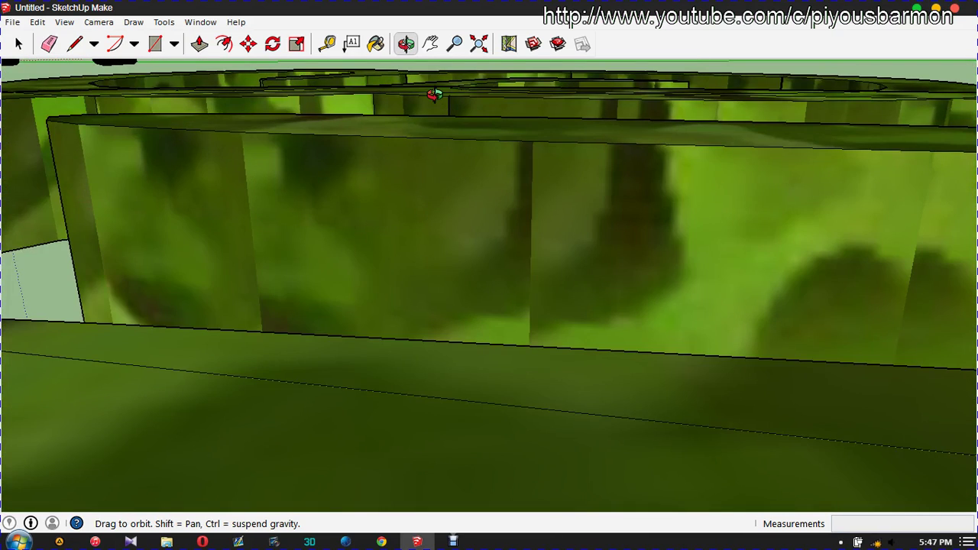
pyautogui.scroll(-3, 433, 90)
pyautogui.scroll(2, 433, 107)
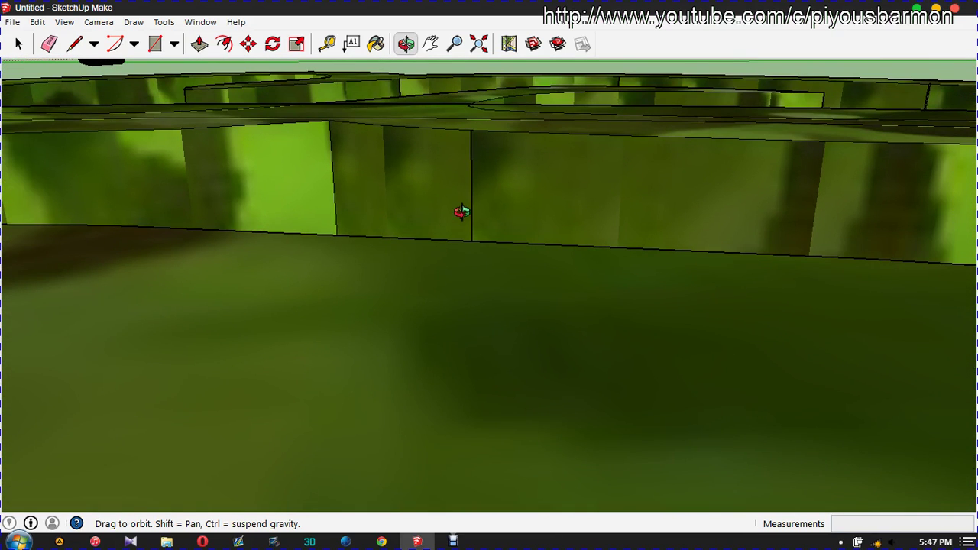
pyautogui.moveTo(908, 376); pyautogui.dragTo(607, 485)
pyautogui.moveTo(472, 160); pyautogui.dragTo(469, 57)
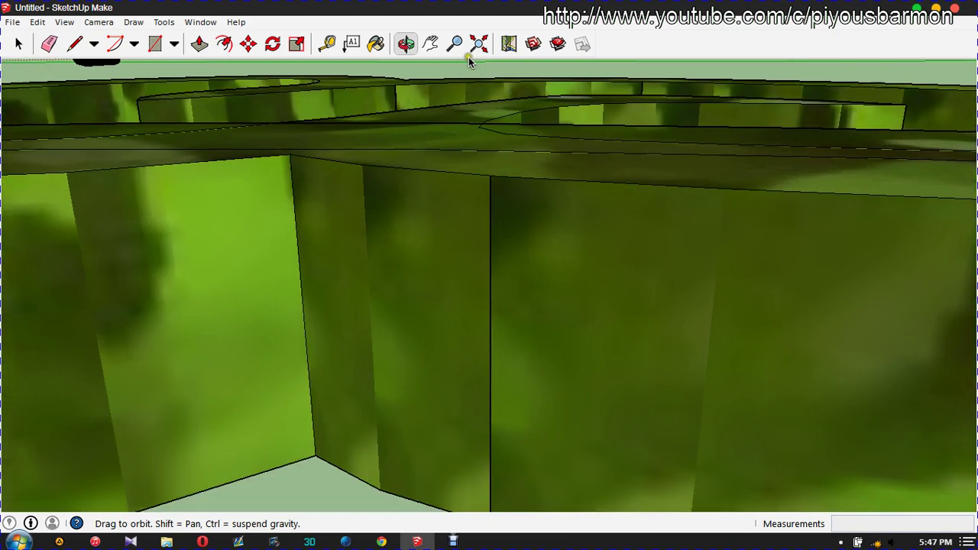
pyautogui.scroll(-4, 468, 61)
pyautogui.scroll(2, 467, 62)
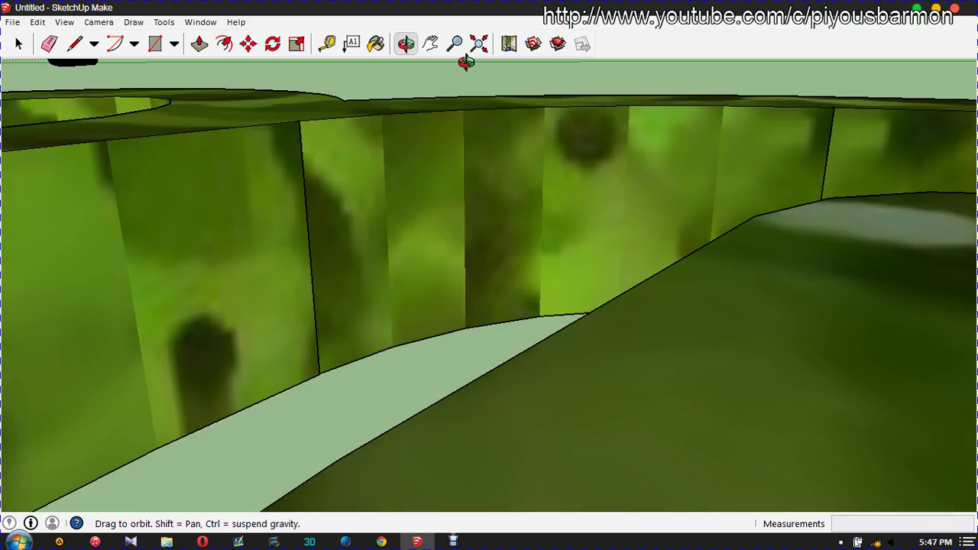
pyautogui.scroll(1, 466, 61)
pyautogui.scroll(1, 466, 62)
pyautogui.moveTo(489, 143)
pyautogui.mouseDown()
pyautogui.moveTo(483, 225)
pyautogui.moveTo(644, 225)
pyautogui.moveTo(627, 253)
pyautogui.moveTo(443, 269)
pyautogui.moveTo(585, 271)
pyautogui.moveTo(690, 201)
pyautogui.moveTo(885, 214)
pyautogui.moveTo(776, 247)
pyautogui.moveTo(682, 308)
pyautogui.mouseUp()
pyautogui.scroll(-3, 459, 317)
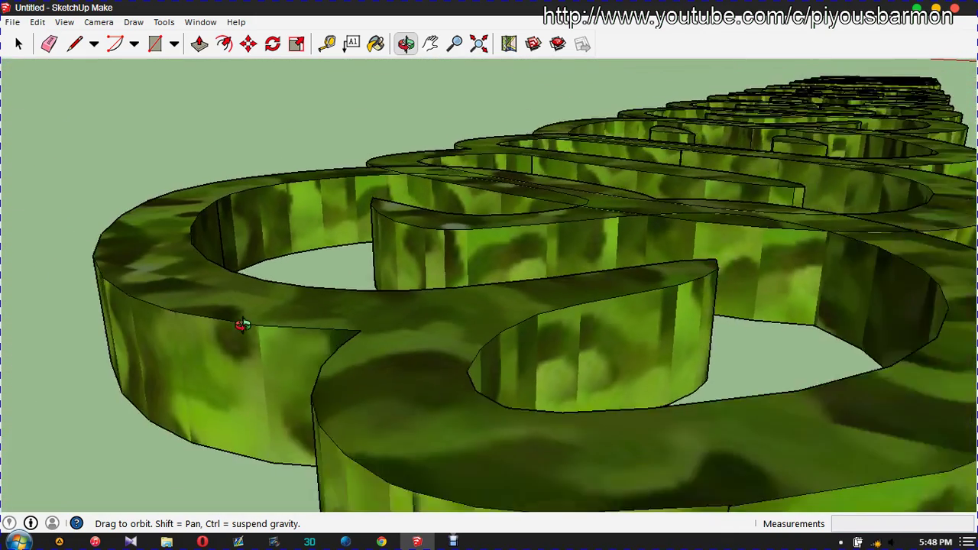
pyautogui.scroll(-2, 240, 323)
pyautogui.scroll(-2, 443, 353)
pyautogui.scroll(-2, 289, 348)
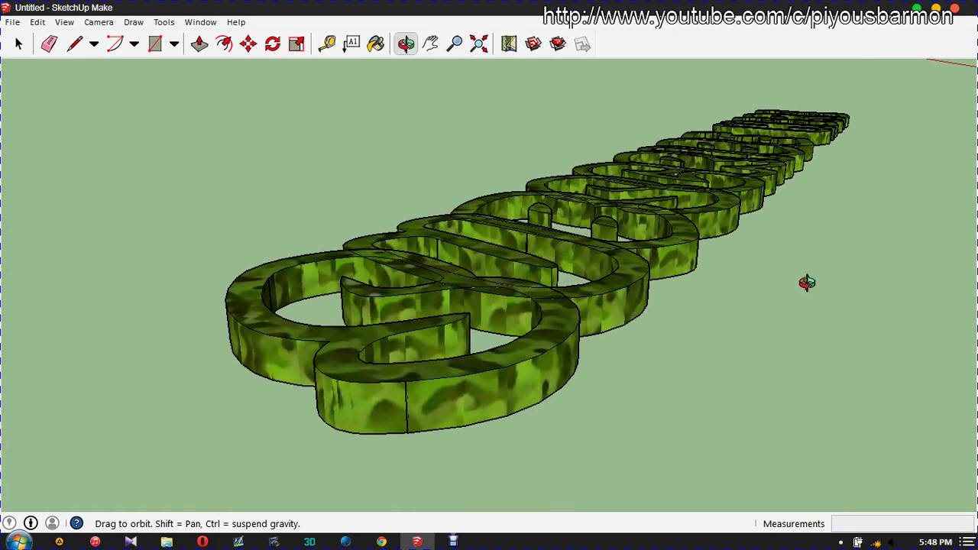
pyautogui.scroll(3, 806, 280)
pyautogui.moveTo(666, 339); pyautogui.dragTo(738, 304)
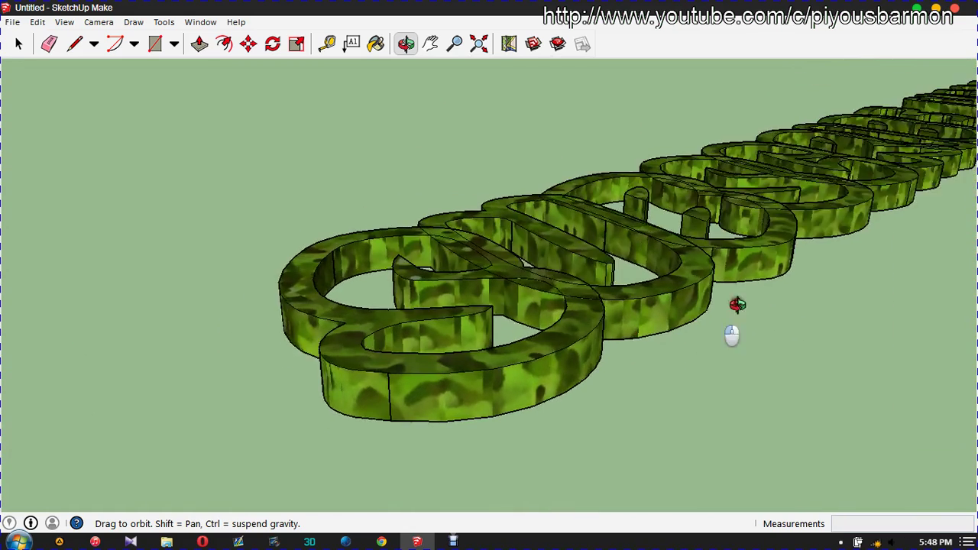
pyautogui.scroll(-2, 768, 292)
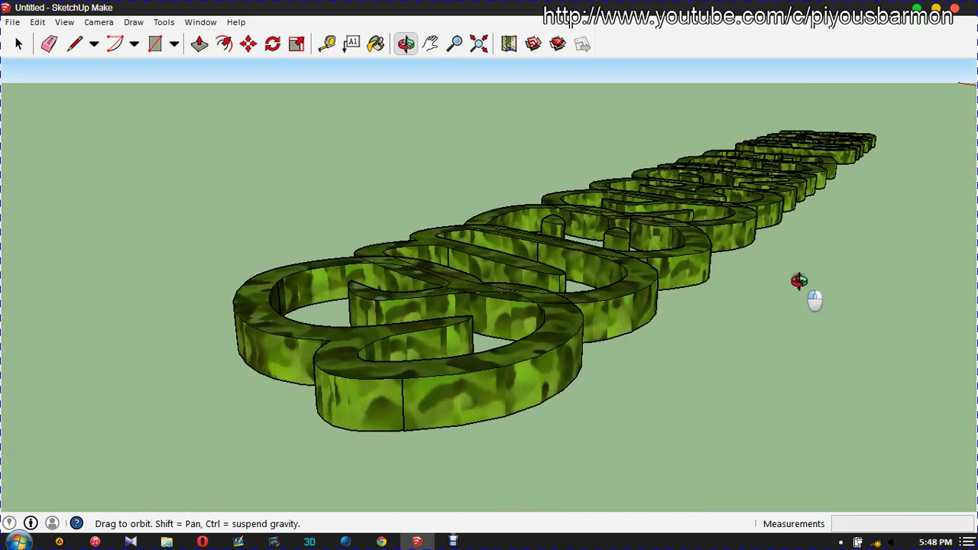
pyautogui.click(430, 43)
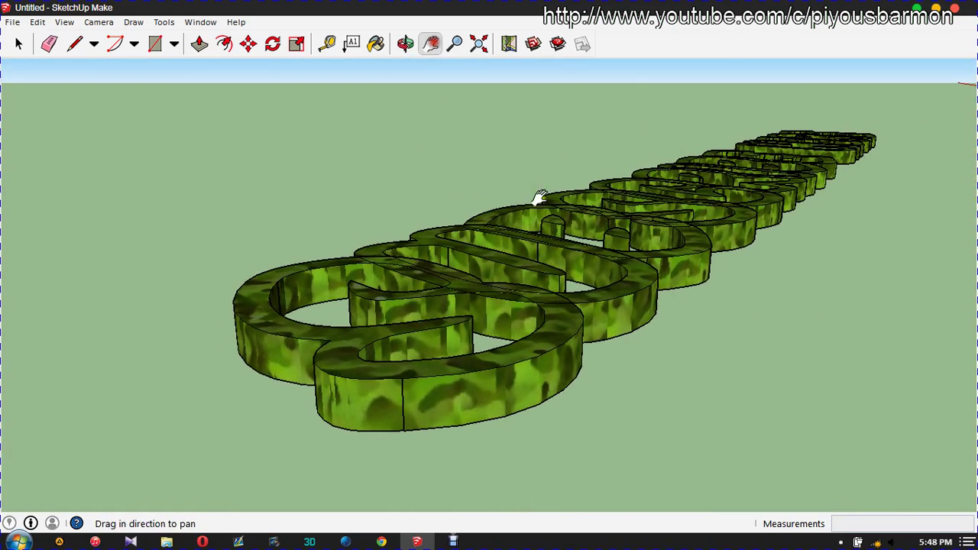
pyautogui.moveTo(540, 197)
pyautogui.mouseDown()
pyautogui.moveTo(520, 256)
pyautogui.moveTo(463, 178)
pyautogui.mouseUp()
pyautogui.click(406, 44)
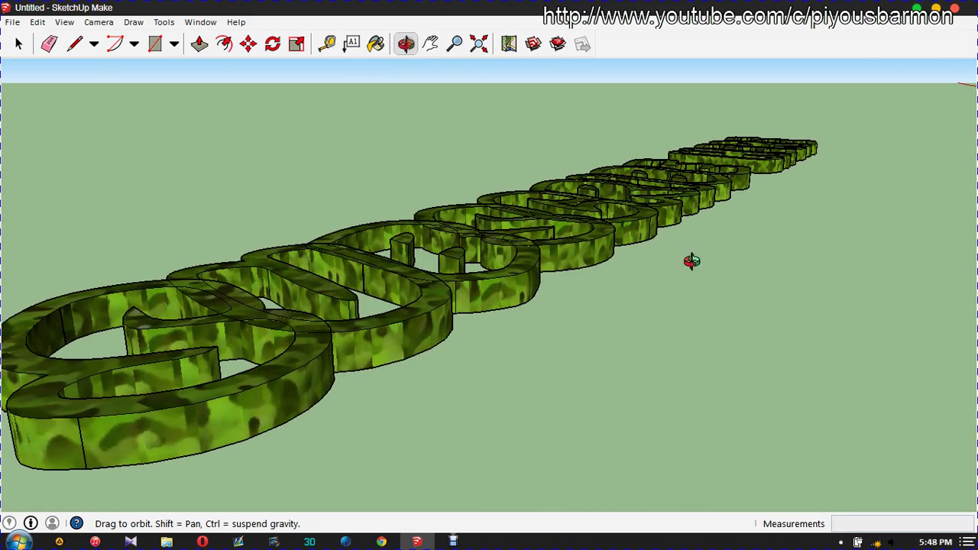
pyautogui.moveTo(693, 262)
pyautogui.mouseDown()
pyautogui.moveTo(744, 345)
pyautogui.moveTo(725, 288)
pyautogui.moveTo(731, 240)
pyautogui.moveTo(610, 246)
pyautogui.moveTo(566, 298)
pyautogui.moveTo(296, 294)
pyautogui.moveTo(525, 214)
pyautogui.moveTo(576, 278)
pyautogui.moveTo(428, 313)
pyautogui.moveTo(282, 295)
pyautogui.moveTo(712, 221)
pyautogui.moveTo(664, 363)
pyautogui.mouseUp()
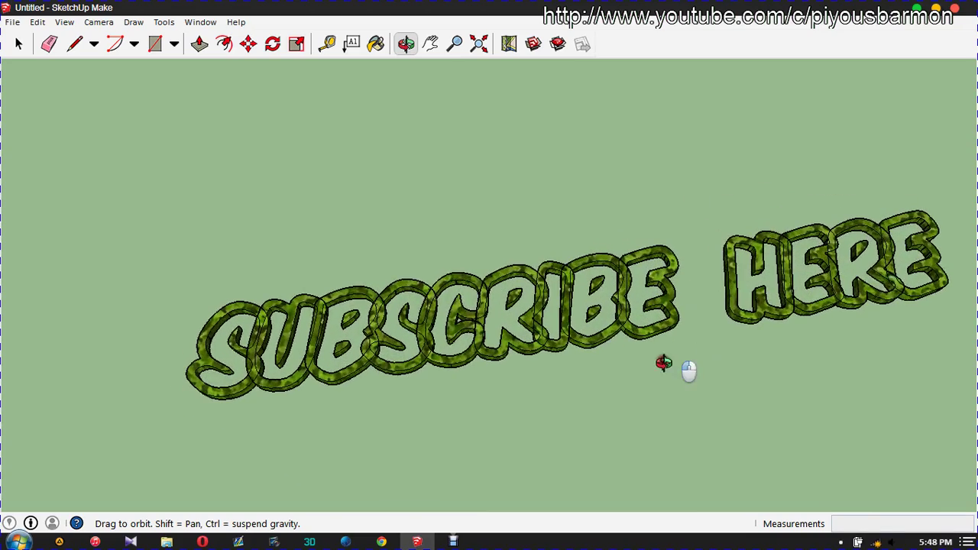
pyautogui.moveTo(600, 182)
pyautogui.mouseDown()
pyautogui.moveTo(334, 229)
pyautogui.moveTo(332, 310)
pyautogui.moveTo(426, 300)
pyautogui.mouseUp()
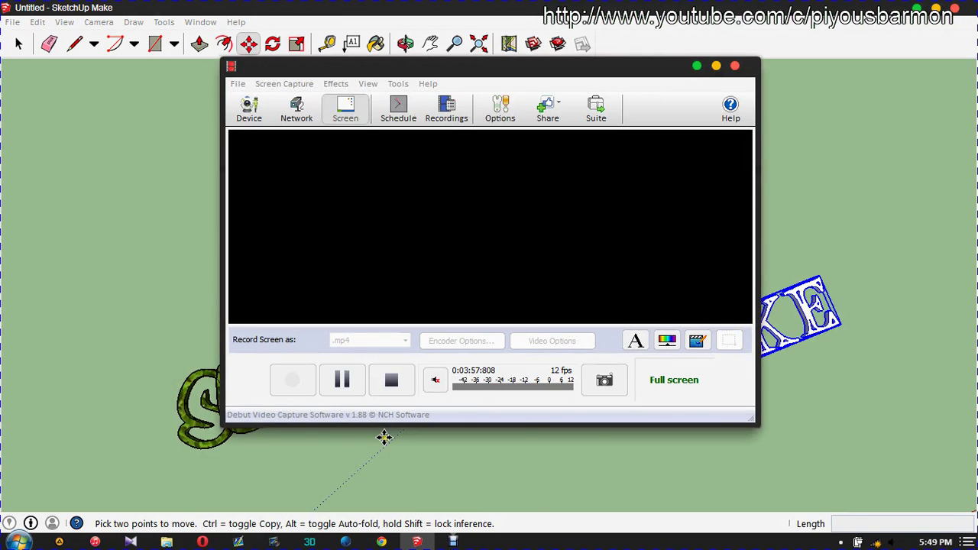
# Move the LIKE text beside SUBSCRIBE HERE and orbit to view both from above.
pyautogui.click(441, 443)
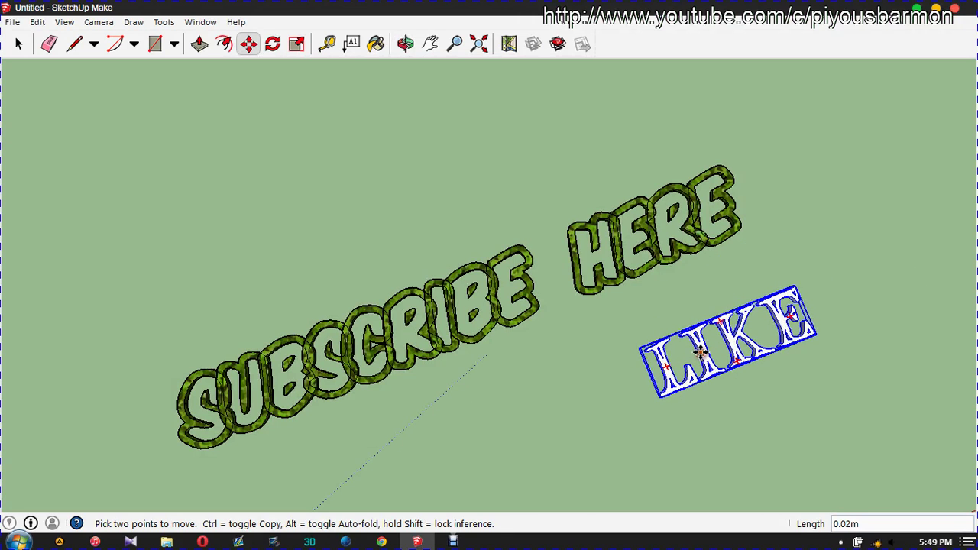
pyautogui.scroll(1, 802, 402)
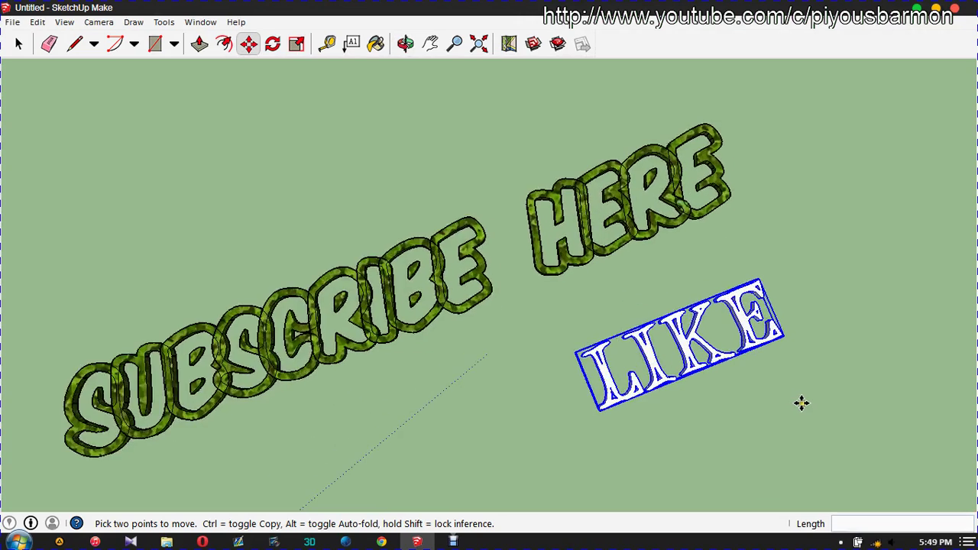
pyautogui.scroll(1, 772, 384)
pyautogui.scroll(1, 771, 382)
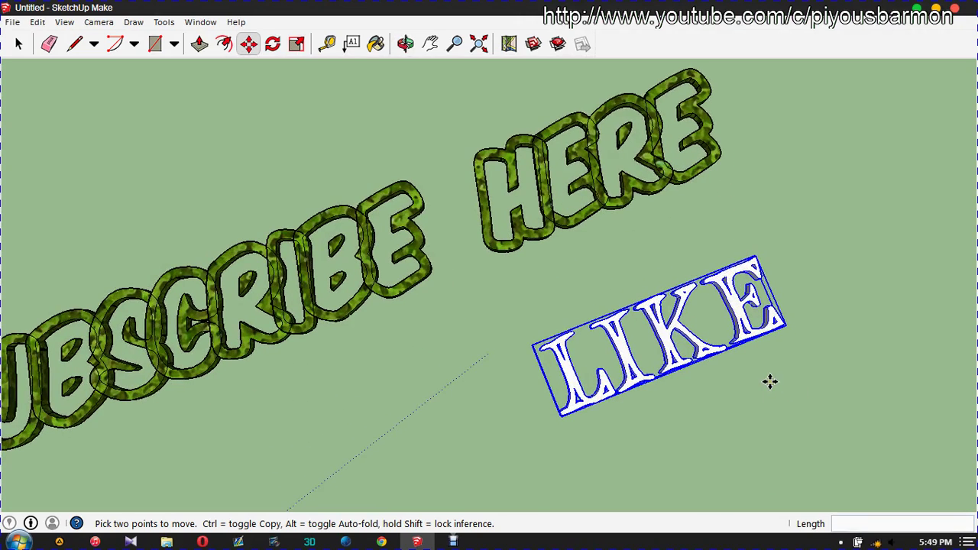
pyautogui.click(406, 43)
pyautogui.moveTo(602, 440)
pyautogui.mouseDown()
pyautogui.moveTo(622, 426)
pyautogui.moveTo(568, 332)
pyautogui.moveTo(715, 418)
pyautogui.moveTo(710, 393)
pyautogui.moveTo(669, 399)
pyautogui.mouseUp()
pyautogui.moveTo(684, 434)
pyautogui.mouseDown()
pyautogui.moveTo(722, 449)
pyautogui.moveTo(729, 479)
pyautogui.mouseUp()
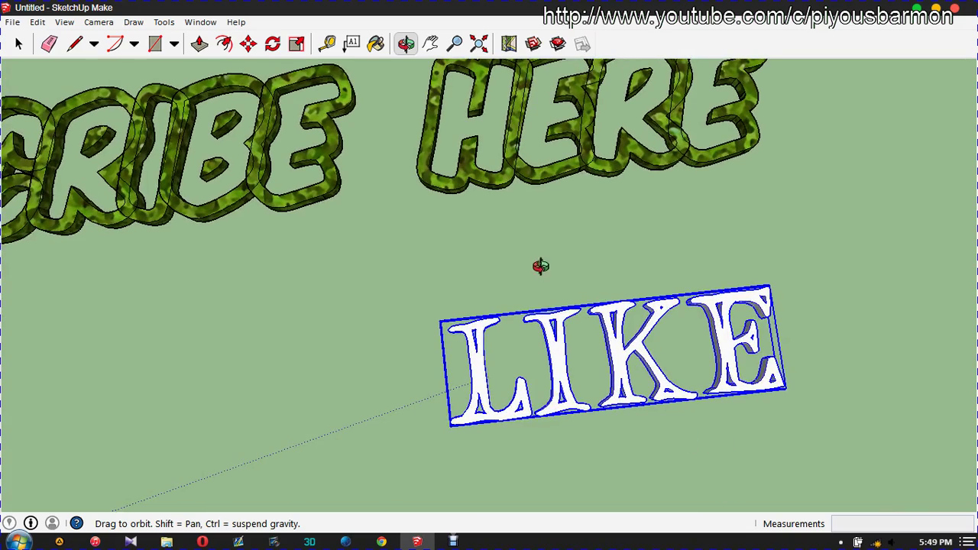
pyautogui.moveTo(415, 197)
pyautogui.mouseDown()
pyautogui.moveTo(573, 356)
pyautogui.moveTo(645, 483)
pyautogui.moveTo(658, 472)
pyautogui.moveTo(618, 339)
pyautogui.moveTo(555, 268)
pyautogui.moveTo(449, 182)
pyautogui.mouseUp()
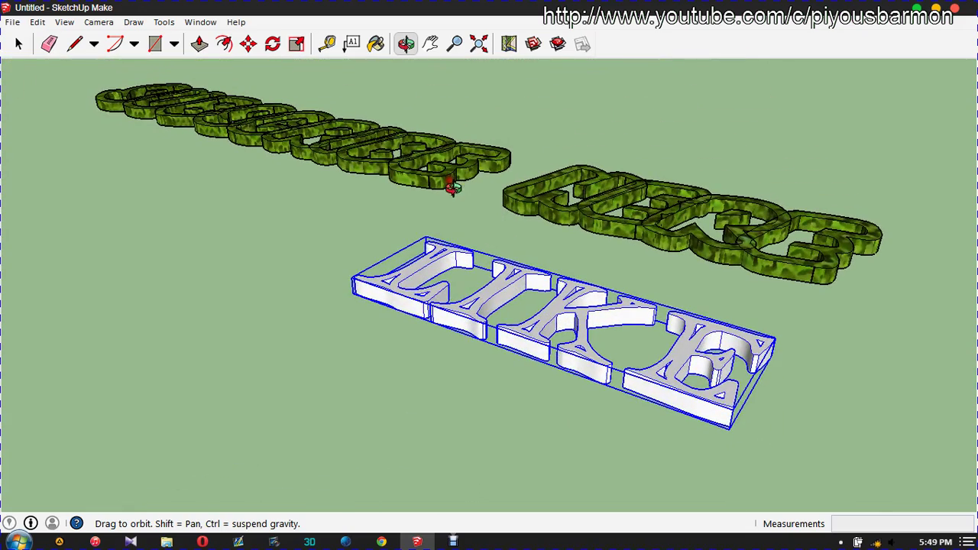
# Explode the LIKE component into separate letters, then clear the selection.
pyautogui.rightClick(498, 289)
pyautogui.click(480, 311)
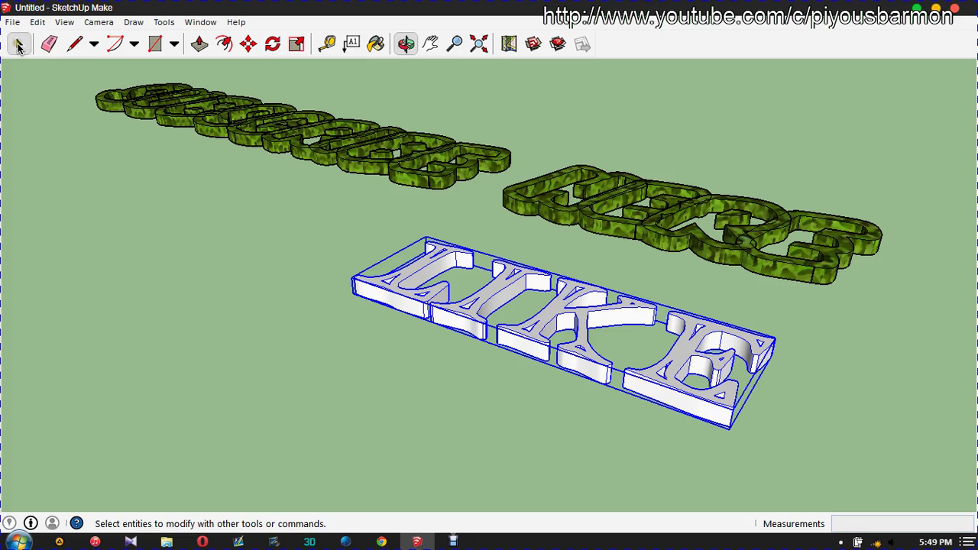
pyautogui.click(19, 43)
pyautogui.rightClick(490, 297)
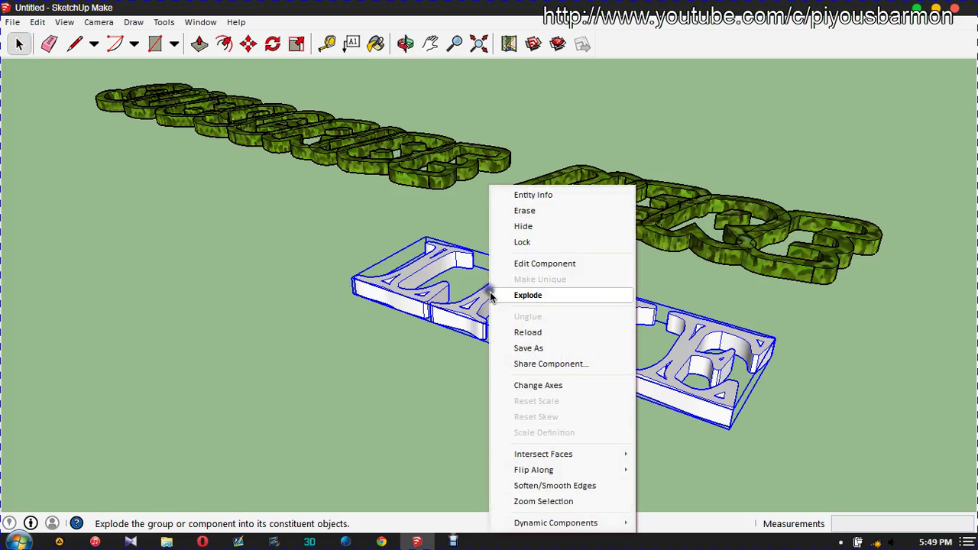
pyautogui.click(501, 296)
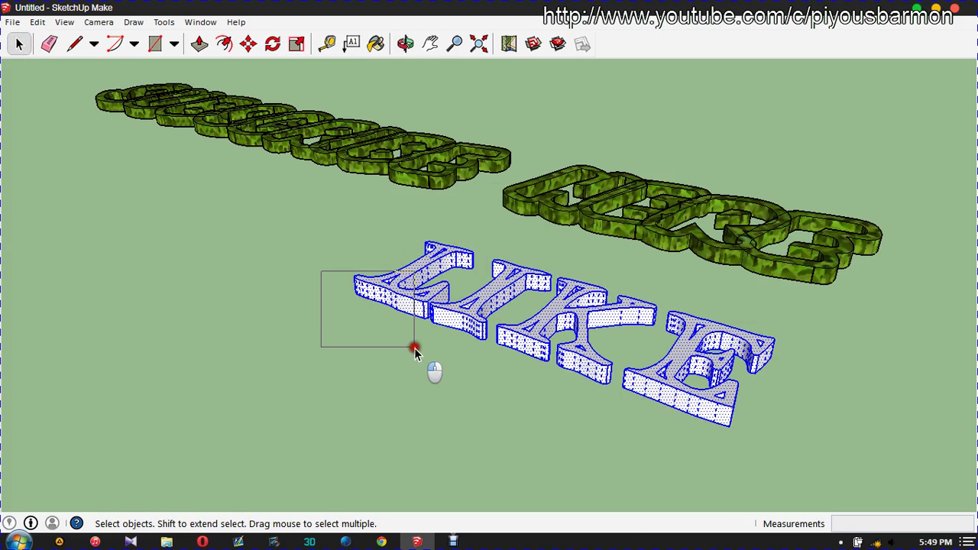
pyautogui.moveTo(323, 276); pyautogui.dragTo(415, 347)
pyautogui.moveTo(411, 227); pyautogui.dragTo(594, 343)
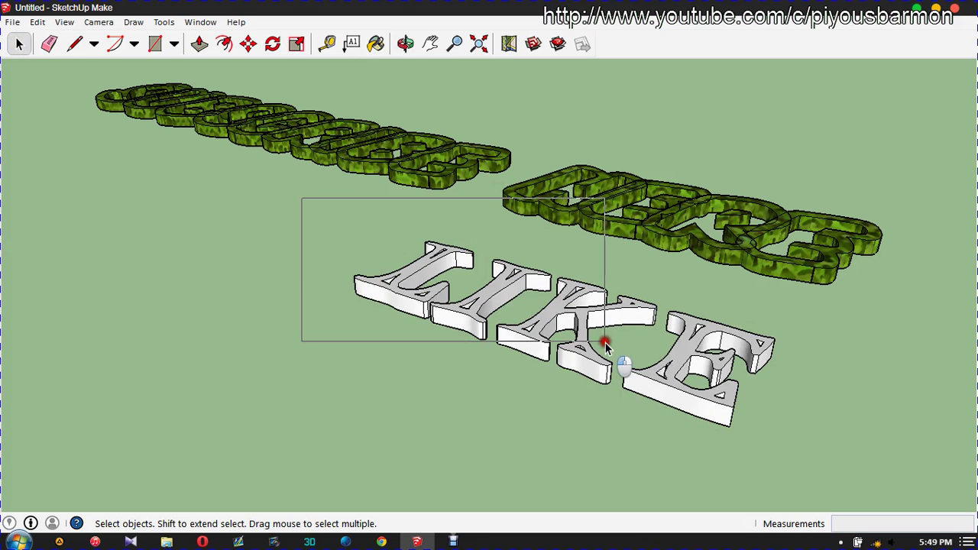
pyautogui.click(447, 381)
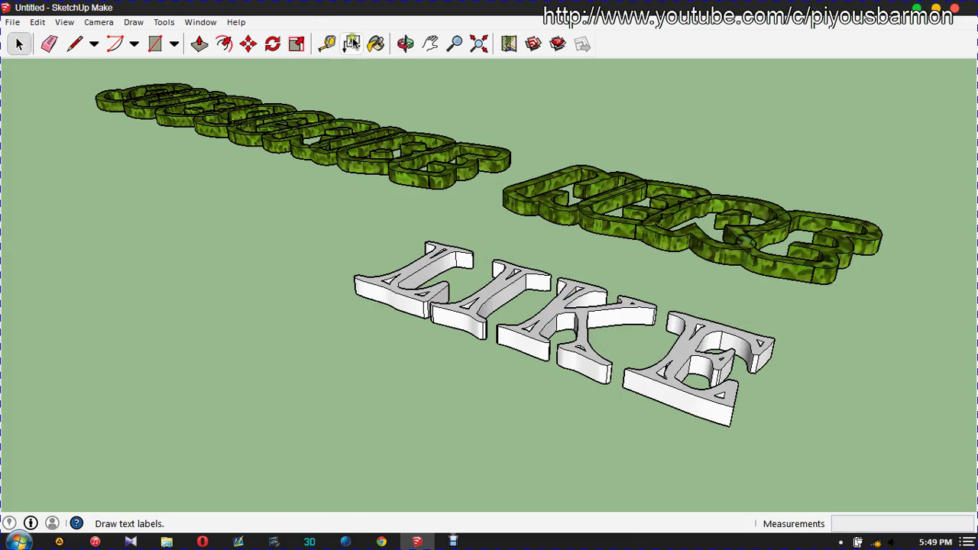
# Orbit and zoom until the LIKE letters face the camera and fill the view.
pyautogui.click(406, 46)
pyautogui.moveTo(372, 258)
pyautogui.mouseDown()
pyautogui.moveTo(415, 350)
pyautogui.moveTo(606, 348)
pyautogui.moveTo(594, 400)
pyautogui.moveTo(568, 374)
pyautogui.moveTo(571, 390)
pyautogui.mouseUp()
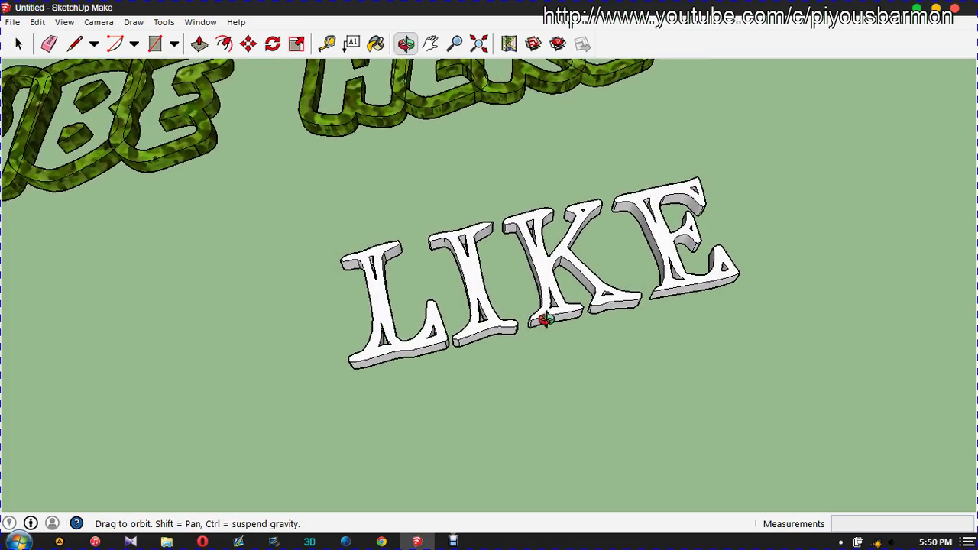
pyautogui.scroll(2, 531, 285)
pyautogui.scroll(2, 555, 283)
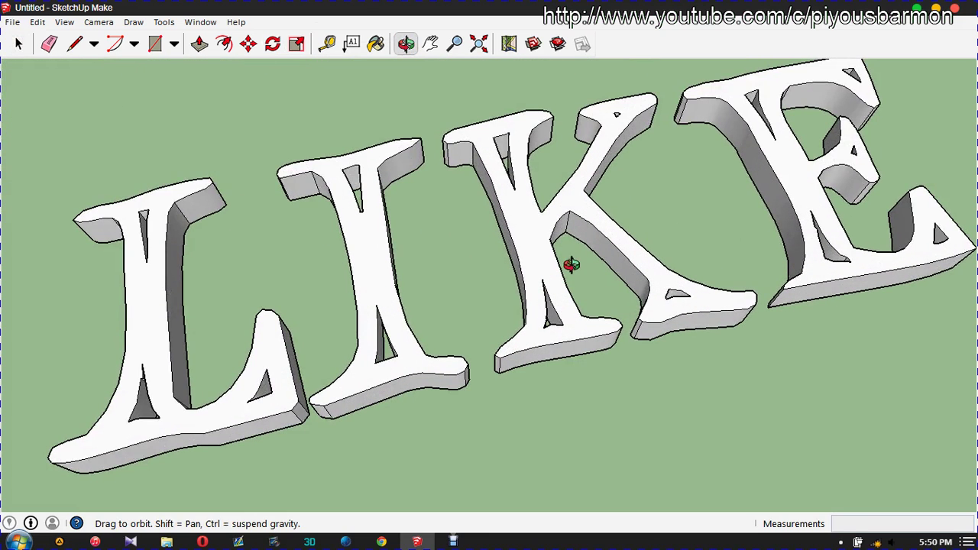
pyautogui.scroll(-1, 566, 266)
pyautogui.scroll(-1, 541, 267)
pyautogui.scroll(-1, 547, 244)
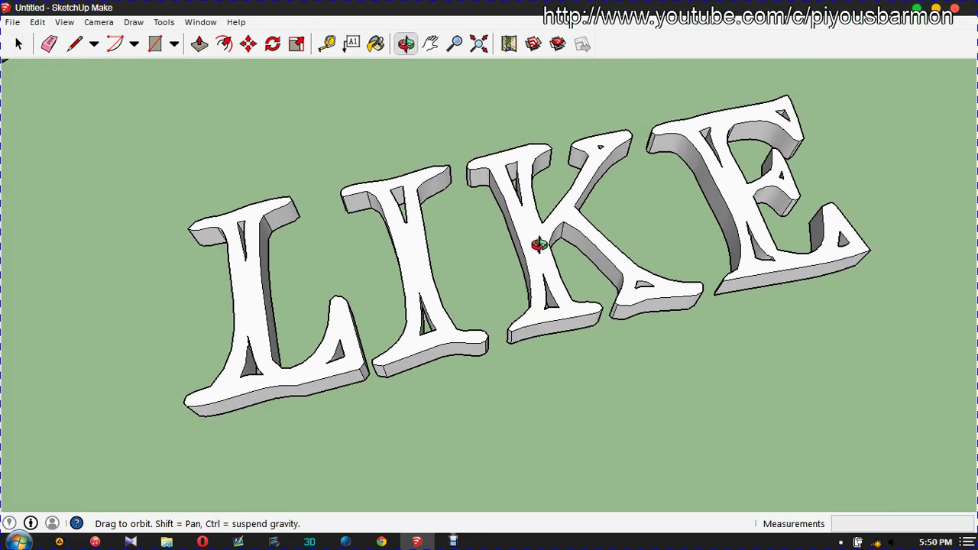
pyautogui.moveTo(539, 245); pyautogui.dragTo(294, 320)
pyautogui.scroll(1, 277, 357)
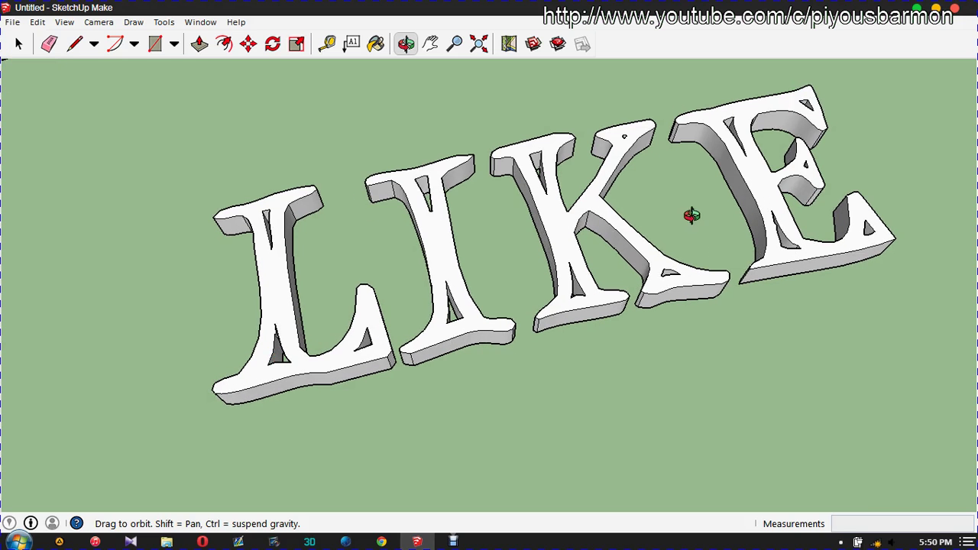
pyautogui.moveTo(299, 373); pyautogui.dragTo(247, 376)
pyautogui.moveTo(789, 157); pyautogui.dragTo(765, 131)
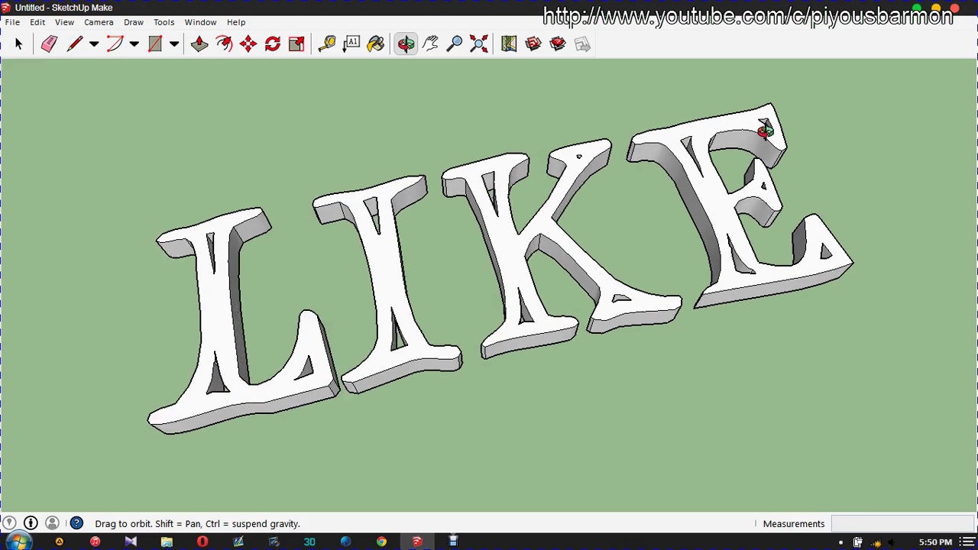
# Paint the K with Vegetation_Blur7 and the L with Vegetation_HoneyLocust.
pyautogui.click(375, 44)
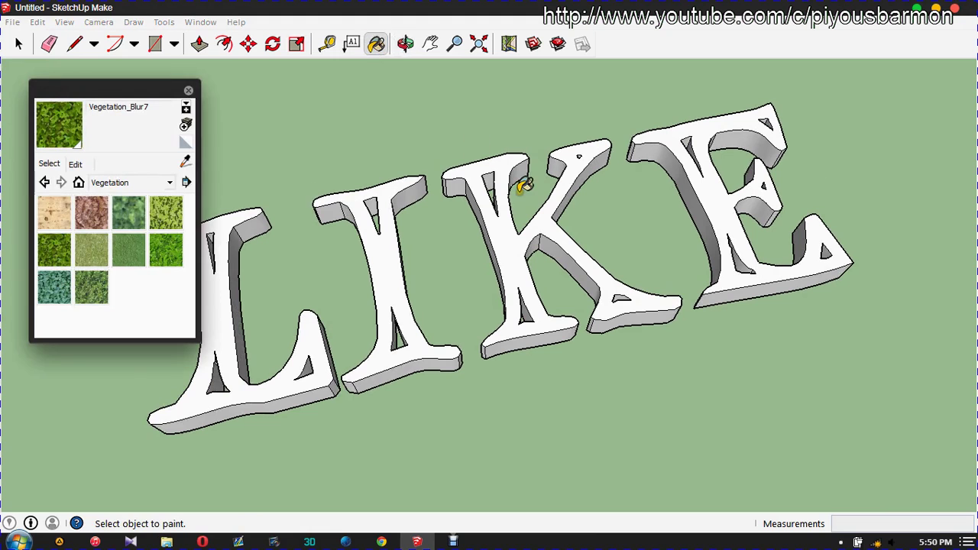
pyautogui.rightClick(503, 162)
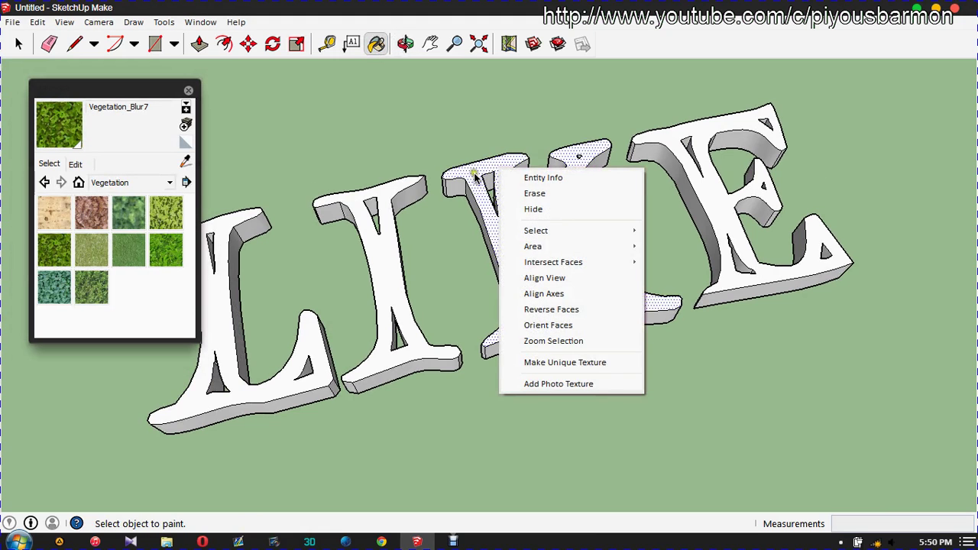
pyautogui.click(474, 176)
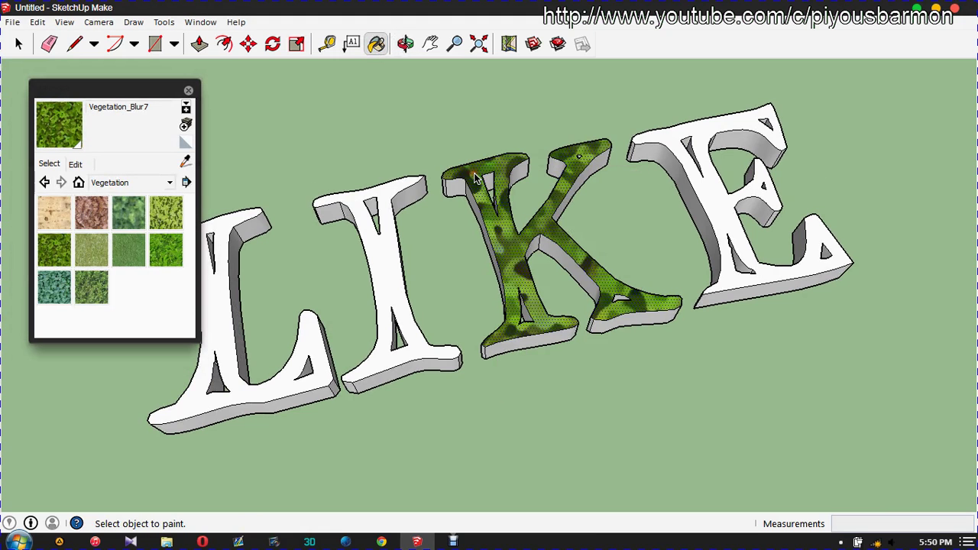
pyautogui.click(161, 259)
pyautogui.click(240, 213)
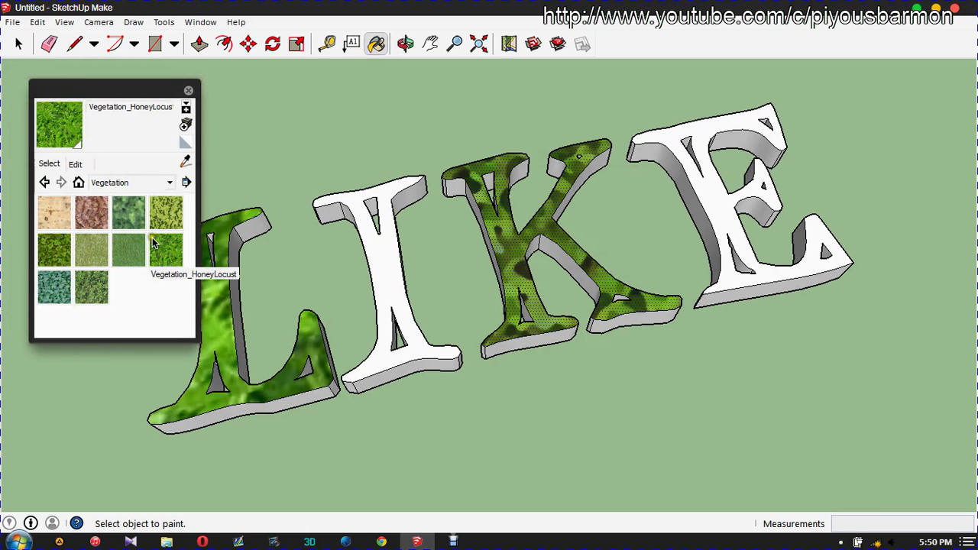
# Paint the I with Vegetation_Bark_Ponderosa and the E with Vegetation_Grass1.
pyautogui.click(92, 214)
pyautogui.click(361, 197)
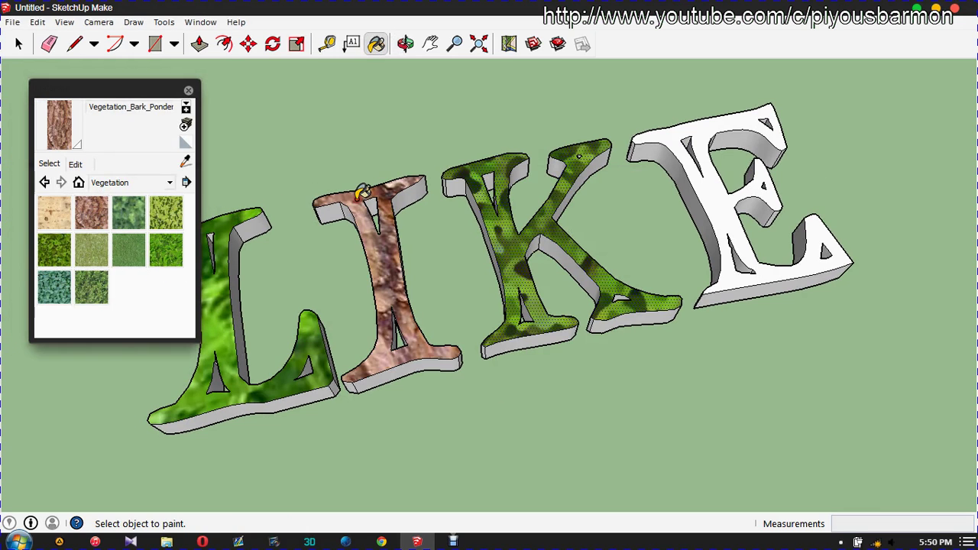
pyautogui.click(61, 294)
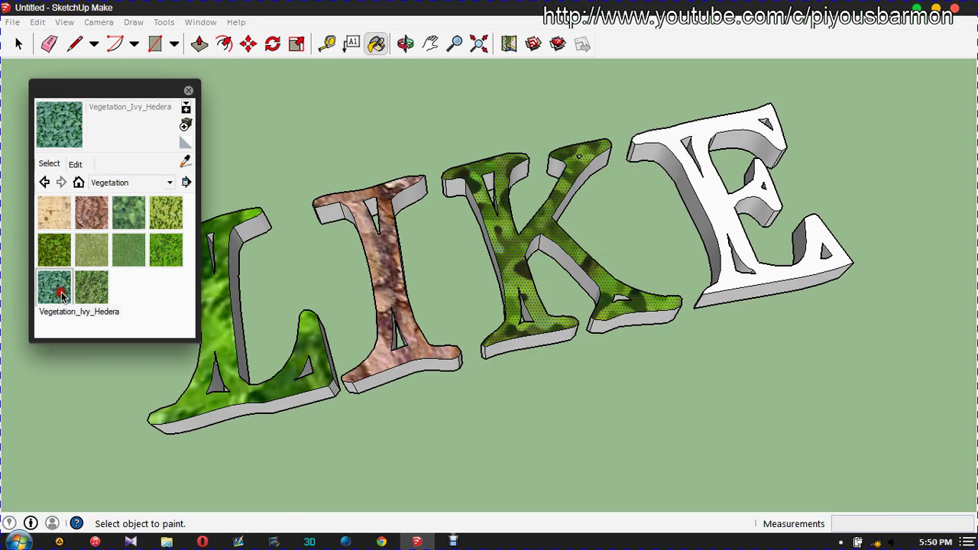
pyautogui.click(86, 241)
pyautogui.click(723, 189)
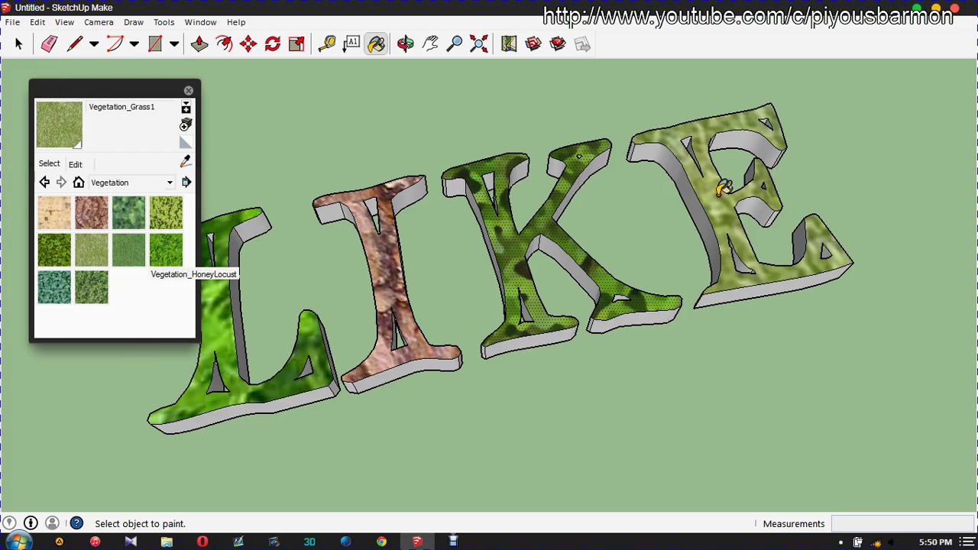
pyautogui.scroll(-3, 539, 329)
pyautogui.scroll(-2, 535, 327)
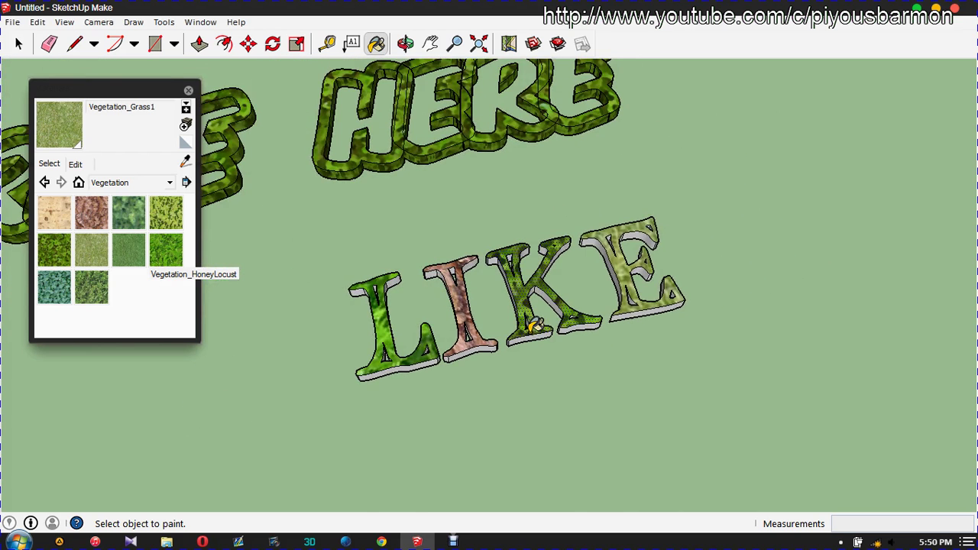
pyautogui.scroll(-1, 536, 327)
pyautogui.scroll(1, 527, 340)
pyautogui.scroll(-1, 528, 342)
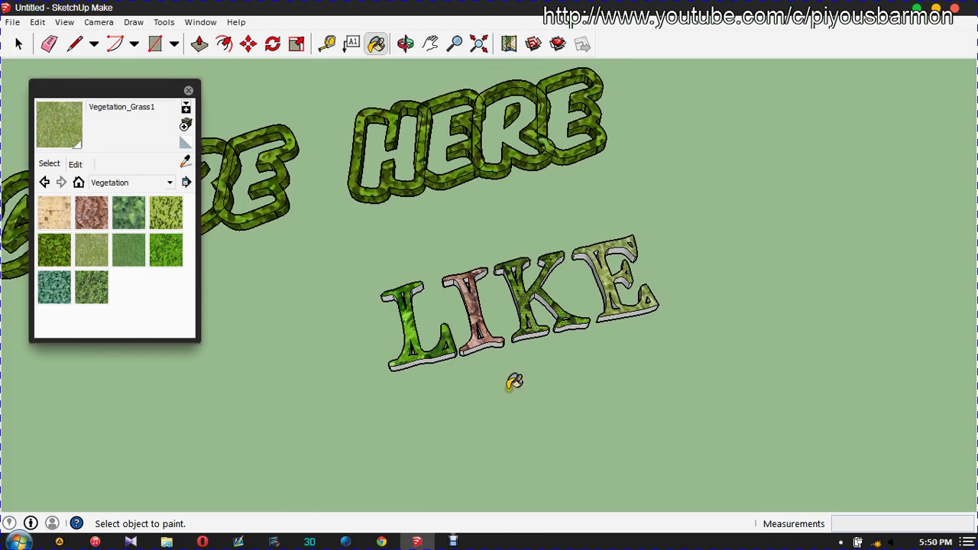
pyautogui.scroll(-1, 678, 254)
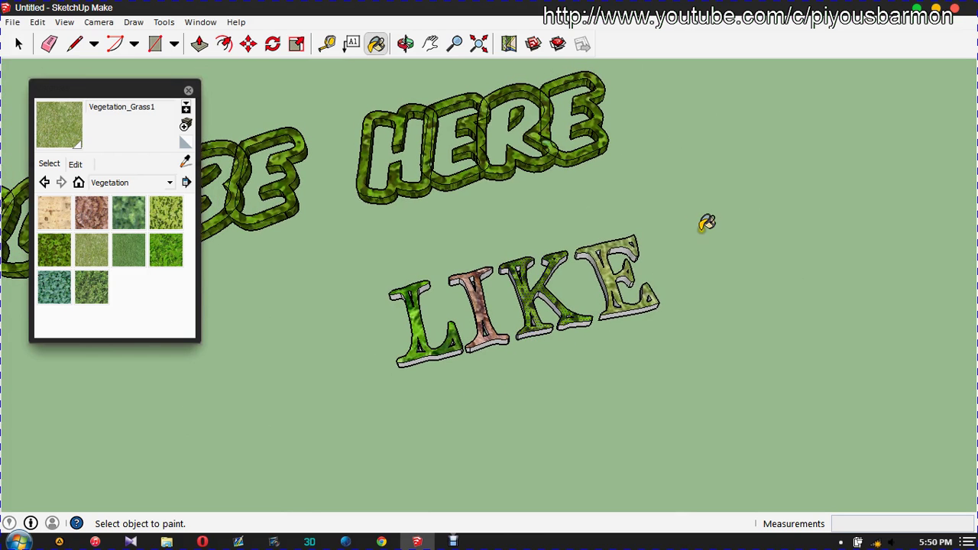
pyautogui.scroll(-1, 707, 222)
pyautogui.scroll(1, 499, 349)
pyautogui.scroll(1, 415, 400)
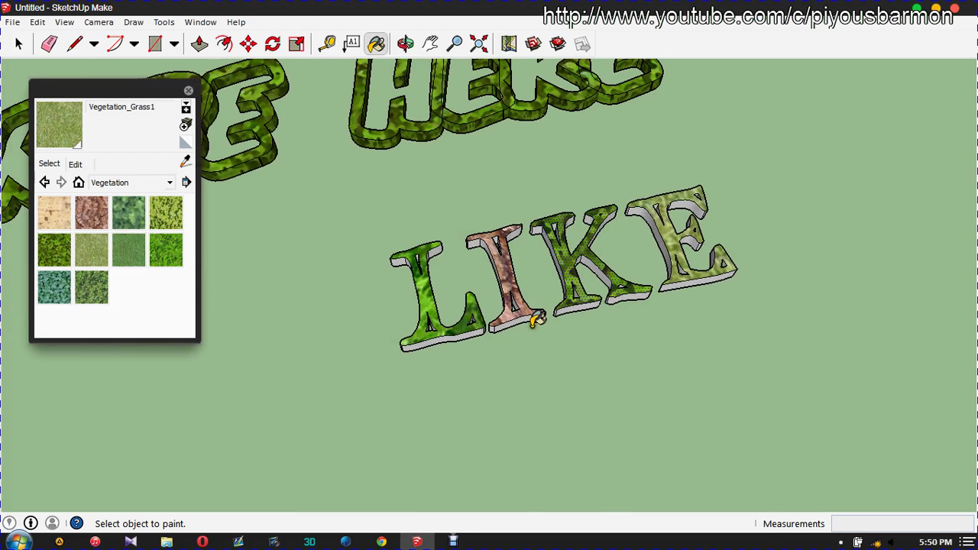
# Orbit down to a steep angle over LIKE so the letter tops show.
pyautogui.click(406, 44)
pyautogui.moveTo(618, 328); pyautogui.dragTo(566, 214)
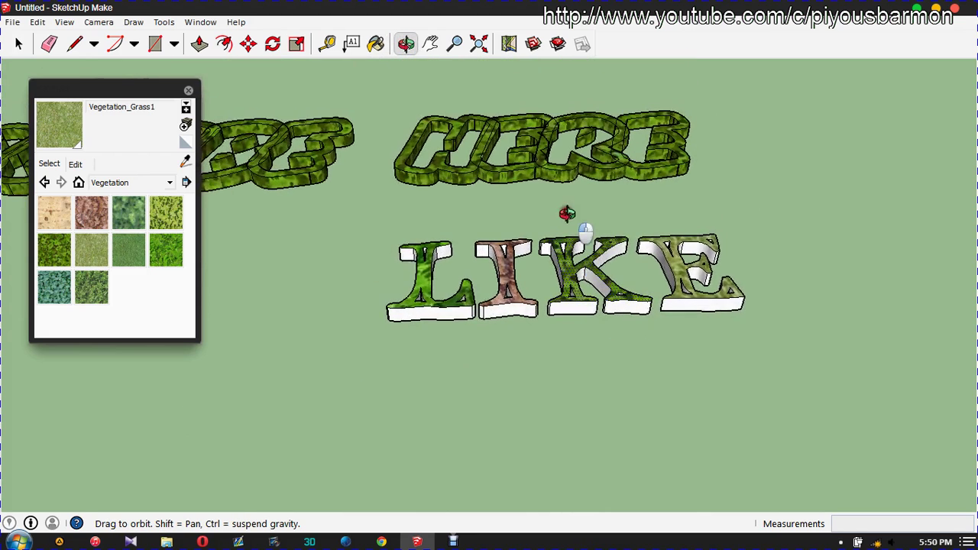
pyautogui.moveTo(622, 251)
pyautogui.mouseDown()
pyautogui.moveTo(575, 333)
pyautogui.moveTo(402, 323)
pyautogui.moveTo(317, 298)
pyautogui.moveTo(500, 350)
pyautogui.moveTo(706, 339)
pyautogui.moveTo(729, 258)
pyautogui.moveTo(815, 429)
pyautogui.moveTo(727, 183)
pyautogui.moveTo(802, 273)
pyautogui.moveTo(754, 207)
pyautogui.moveTo(612, 164)
pyautogui.moveTo(507, 196)
pyautogui.moveTo(573, 338)
pyautogui.moveTo(588, 294)
pyautogui.mouseUp()
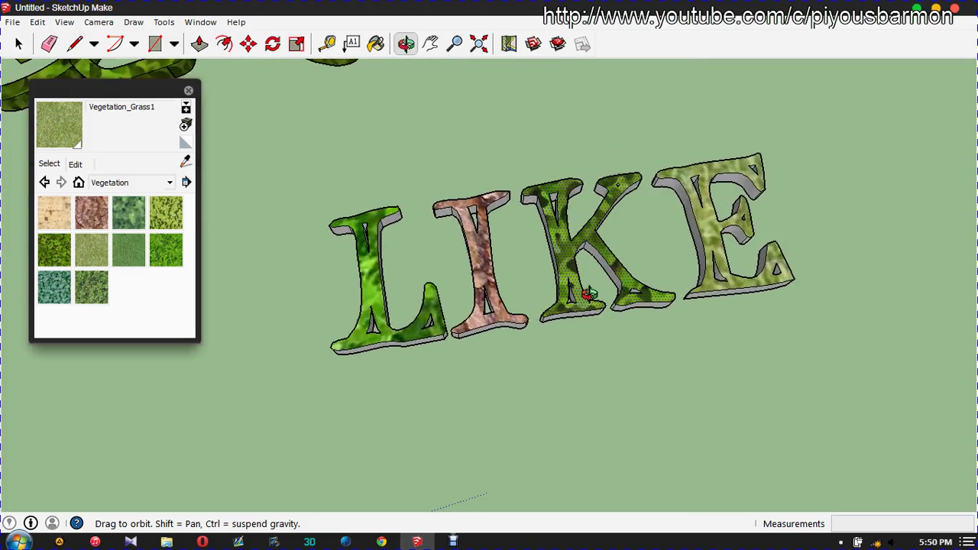
pyautogui.moveTo(606, 244)
pyautogui.mouseDown()
pyautogui.moveTo(575, 258)
pyautogui.moveTo(585, 323)
pyautogui.moveTo(594, 247)
pyautogui.moveTo(704, 205)
pyautogui.moveTo(742, 163)
pyautogui.moveTo(589, 266)
pyautogui.moveTo(494, 237)
pyautogui.moveTo(560, 320)
pyautogui.moveTo(550, 212)
pyautogui.moveTo(585, 367)
pyautogui.moveTo(535, 359)
pyautogui.moveTo(493, 370)
pyautogui.moveTo(635, 413)
pyautogui.moveTo(757, 412)
pyautogui.moveTo(792, 395)
pyautogui.moveTo(676, 308)
pyautogui.moveTo(666, 349)
pyautogui.moveTo(586, 464)
pyautogui.moveTo(598, 308)
pyautogui.moveTo(568, 286)
pyautogui.mouseUp()
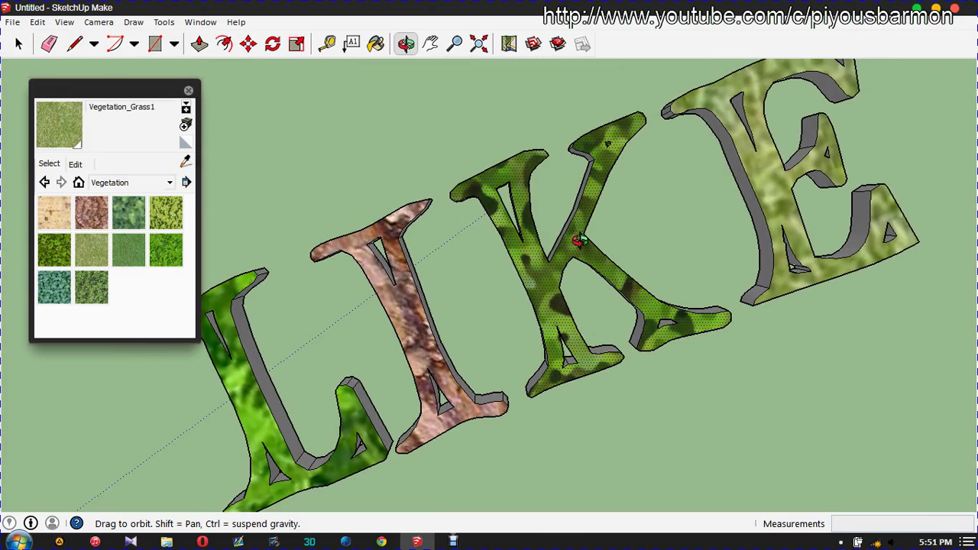
pyautogui.moveTo(580, 242); pyautogui.dragTo(559, 246)
pyautogui.moveTo(391, 375); pyautogui.dragTo(342, 428)
pyautogui.moveTo(629, 201)
pyautogui.mouseDown()
pyautogui.moveTo(636, 184)
pyautogui.moveTo(655, 212)
pyautogui.moveTo(672, 284)
pyautogui.moveTo(666, 345)
pyautogui.moveTo(651, 321)
pyautogui.moveTo(657, 292)
pyautogui.mouseUp()
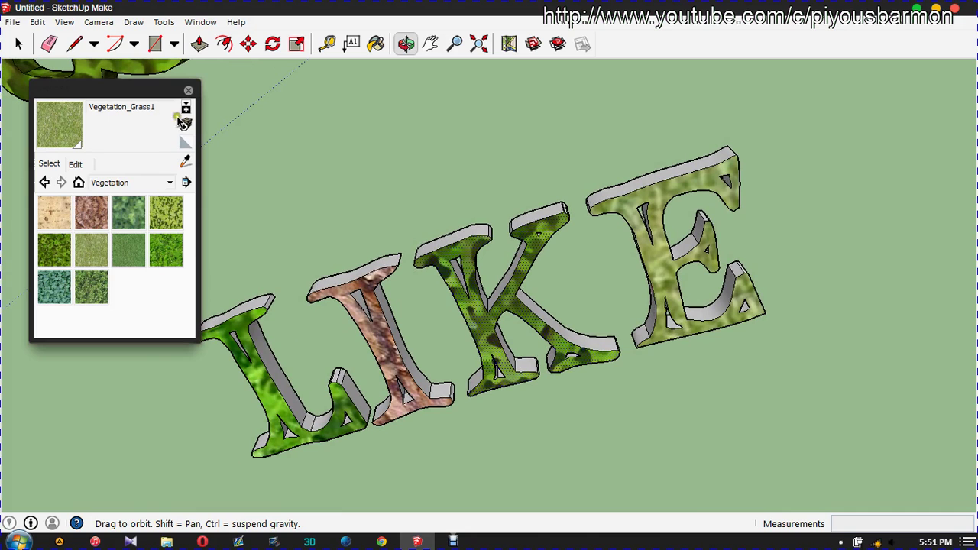
# Paint the letter tops orange with Color_C01 from Colors, then close Materials.
pyautogui.click(145, 184)
pyautogui.scroll(2, 146, 299)
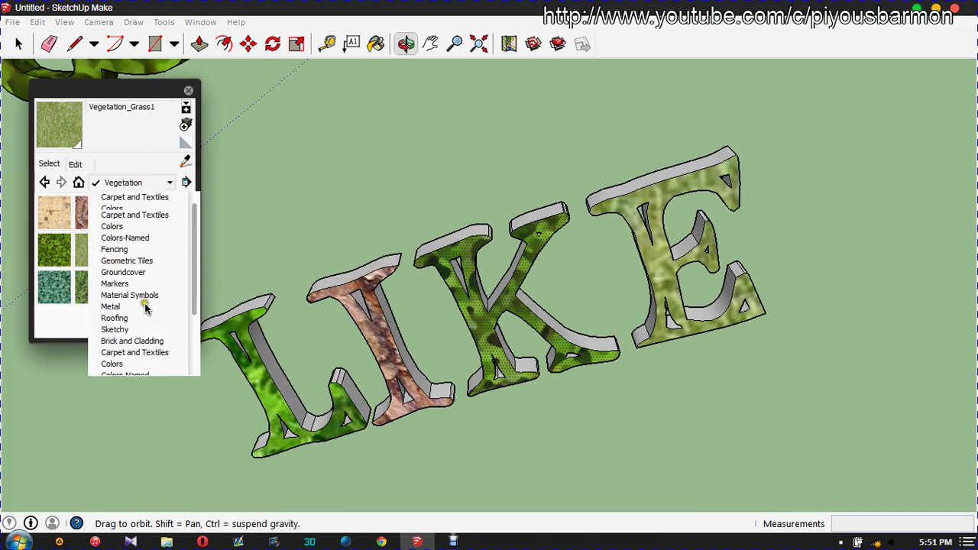
pyautogui.click(144, 265)
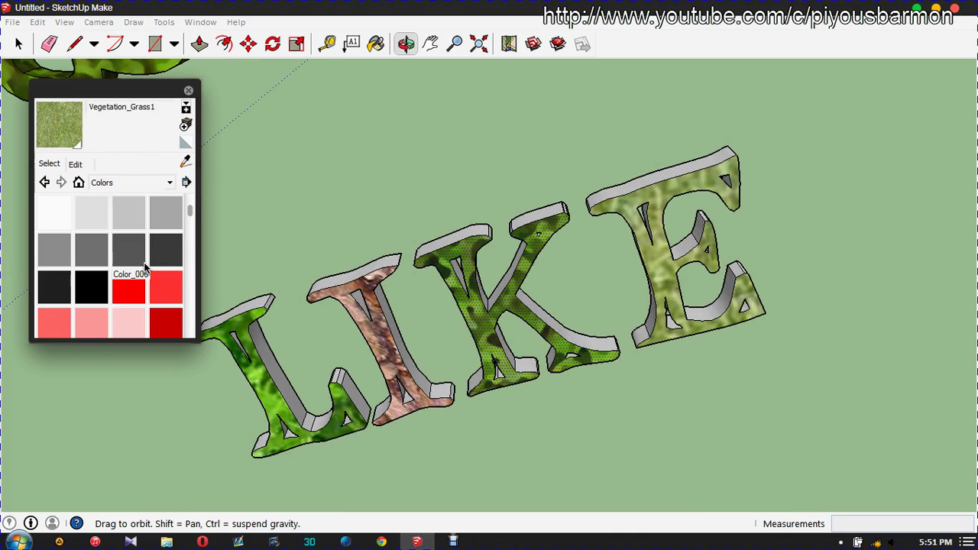
pyautogui.click(193, 210)
pyautogui.moveTo(193, 210)
pyautogui.mouseDown()
pyautogui.moveTo(187, 250)
pyautogui.moveTo(183, 232)
pyautogui.mouseUp()
pyautogui.click(51, 201)
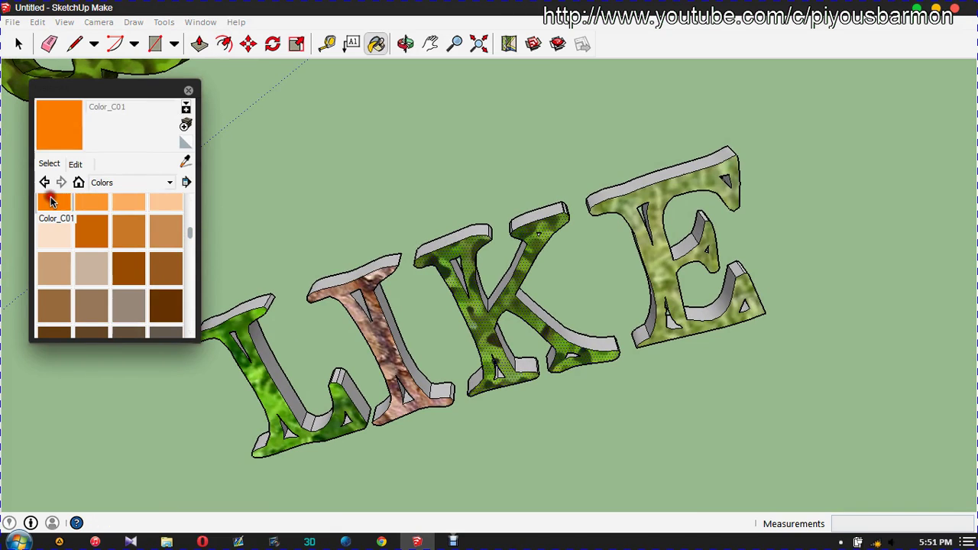
pyautogui.click(338, 272)
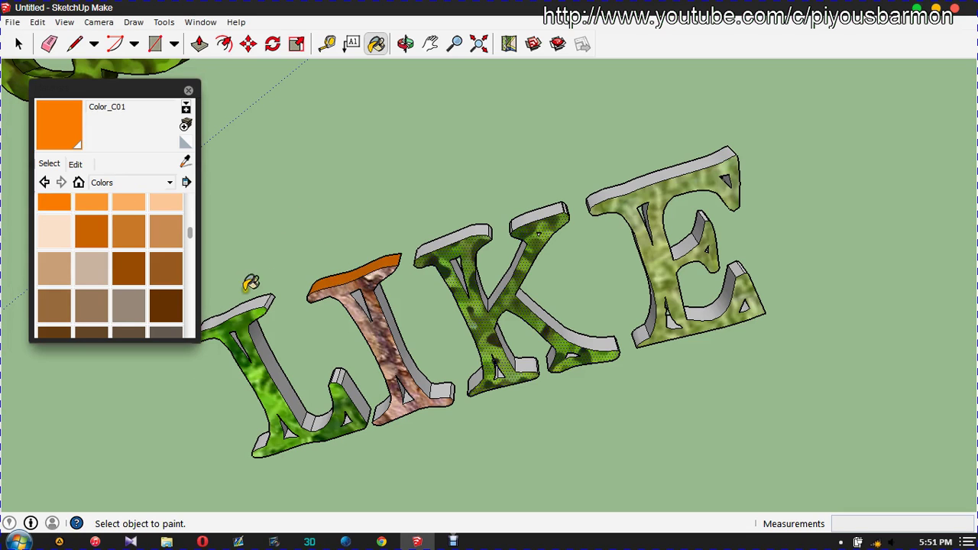
pyautogui.click(476, 231)
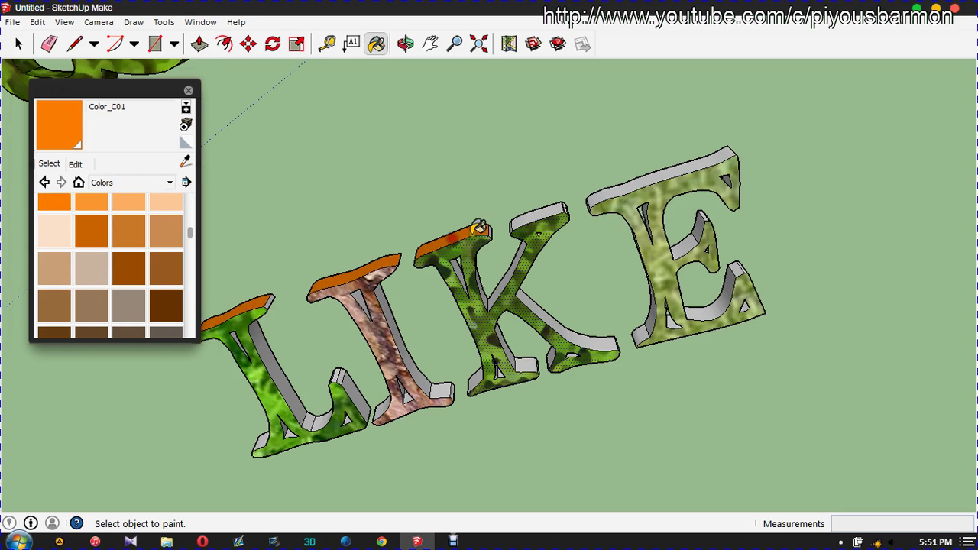
pyautogui.click(659, 170)
pyautogui.click(187, 91)
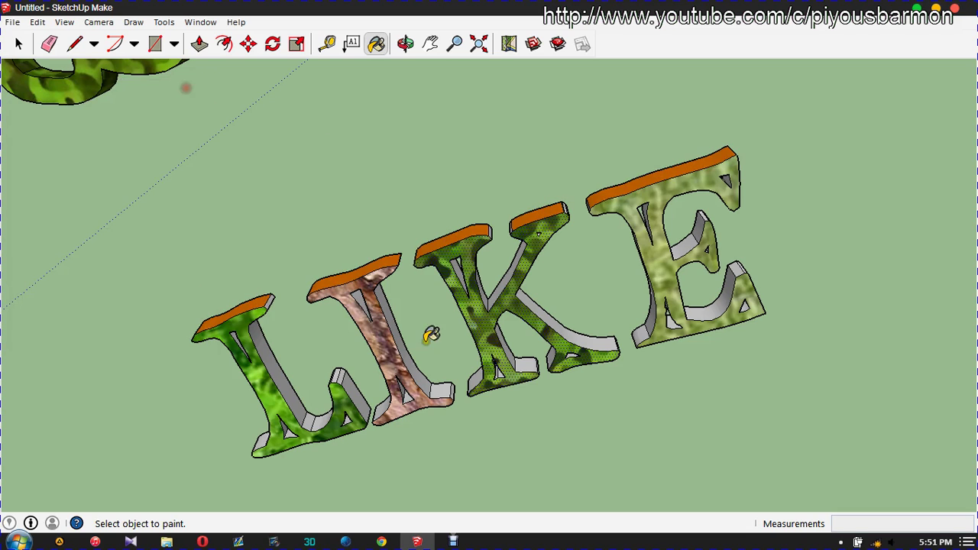
# Orbit and zoom out to frame the orange-topped LIKE letters beneath SUBSCRIBE HERE.
pyautogui.click(405, 46)
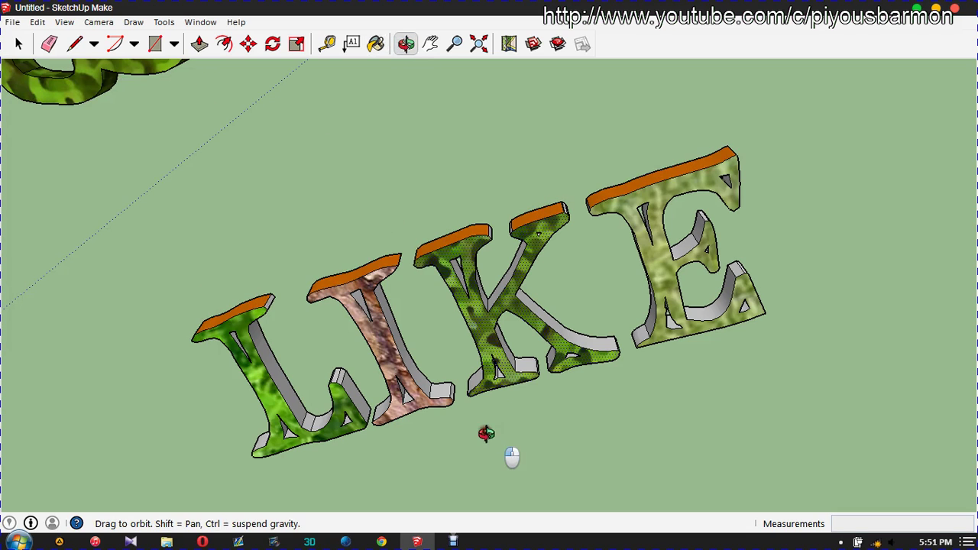
pyautogui.moveTo(482, 433)
pyautogui.mouseDown()
pyautogui.moveTo(271, 360)
pyautogui.moveTo(431, 328)
pyautogui.moveTo(520, 367)
pyautogui.moveTo(498, 450)
pyautogui.moveTo(596, 301)
pyautogui.moveTo(601, 308)
pyautogui.mouseUp()
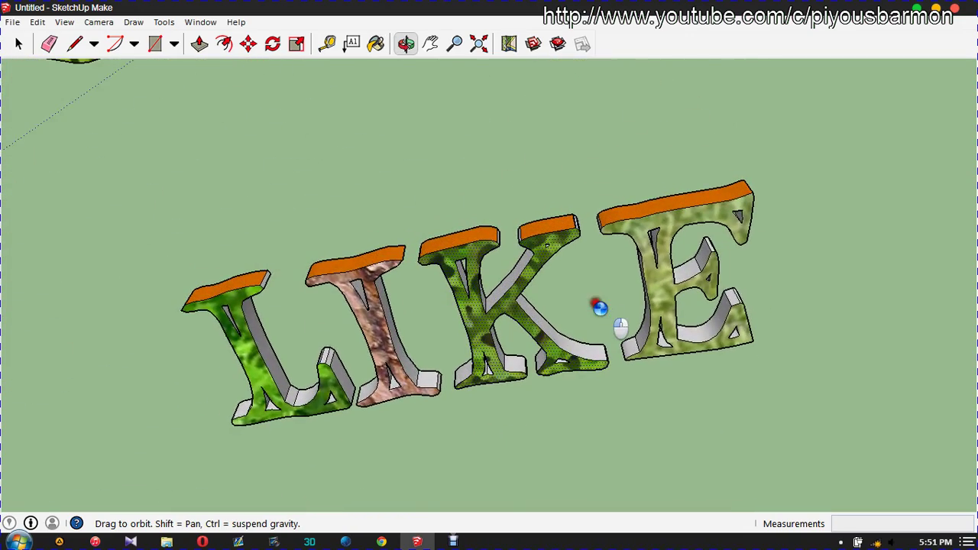
pyautogui.moveTo(602, 348)
pyautogui.mouseDown()
pyautogui.moveTo(629, 348)
pyautogui.moveTo(326, 210)
pyautogui.mouseUp()
pyautogui.scroll(-3, 326, 210)
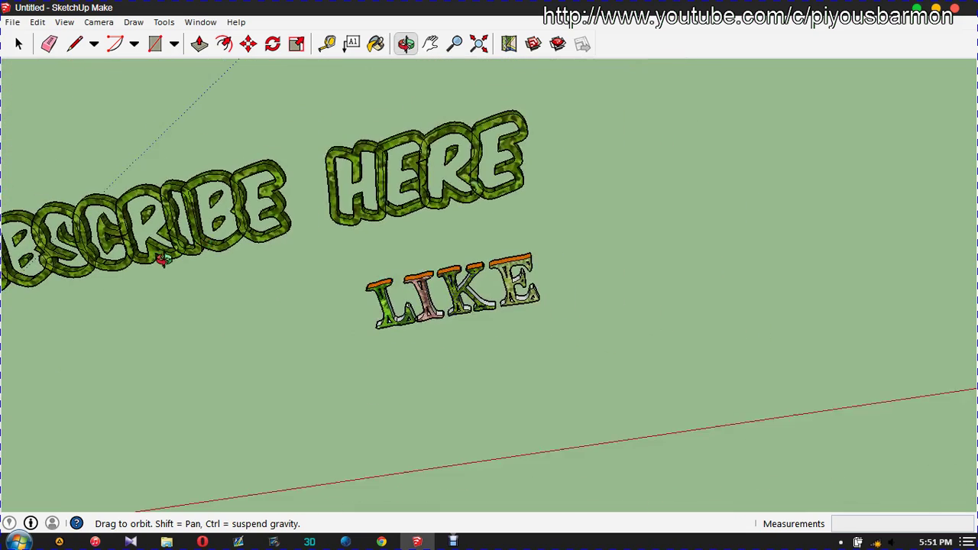
pyautogui.moveTo(160, 258); pyautogui.dragTo(306, 240)
pyautogui.moveTo(3, 289)
pyautogui.mouseDown()
pyautogui.moveTo(635, 169)
pyautogui.moveTo(699, 166)
pyautogui.moveTo(302, 217)
pyautogui.mouseUp()
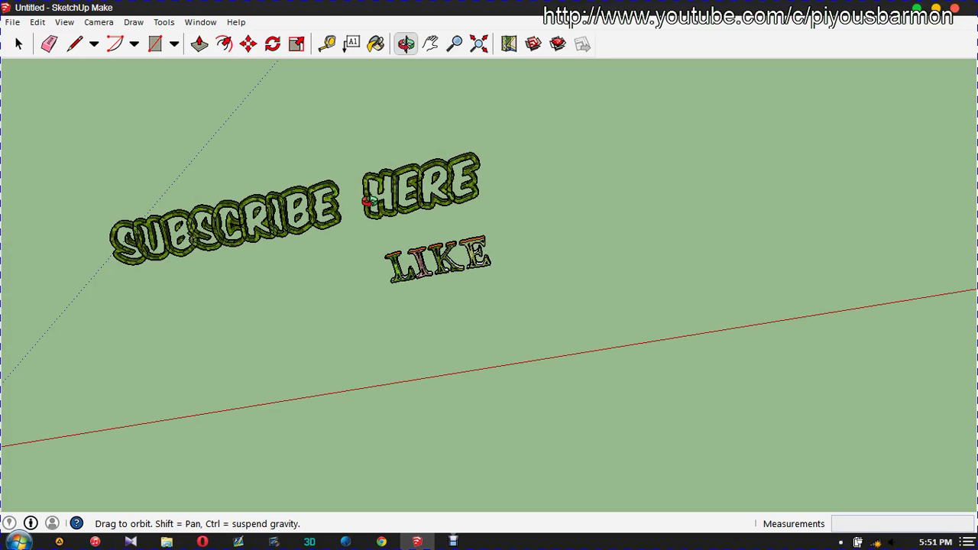
# Ready the Paint Bucket with orange Color_C01, move the Materials panel top-right, and zoom in on SUBSCRIBE.
pyautogui.click(376, 43)
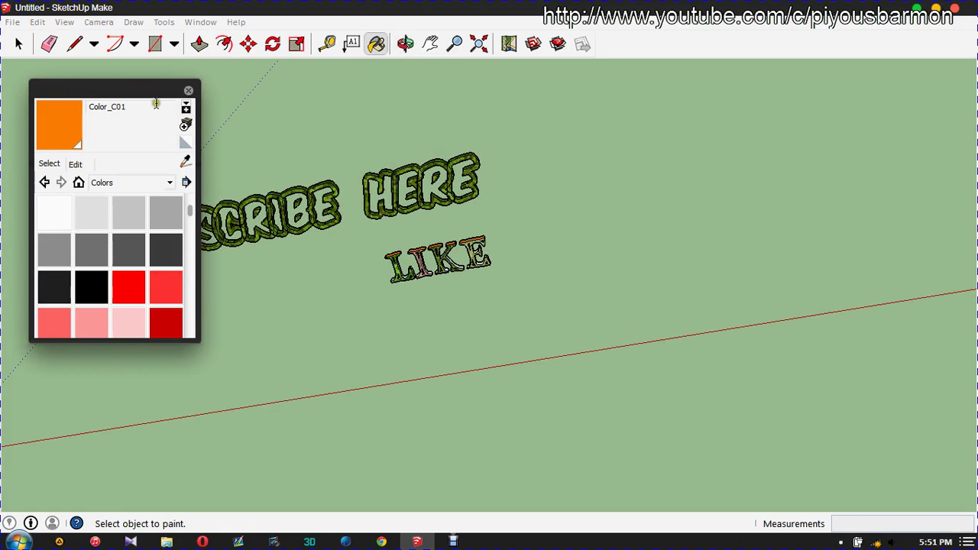
pyautogui.moveTo(146, 88)
pyautogui.mouseDown()
pyautogui.moveTo(775, 92)
pyautogui.moveTo(905, 71)
pyautogui.mouseUp()
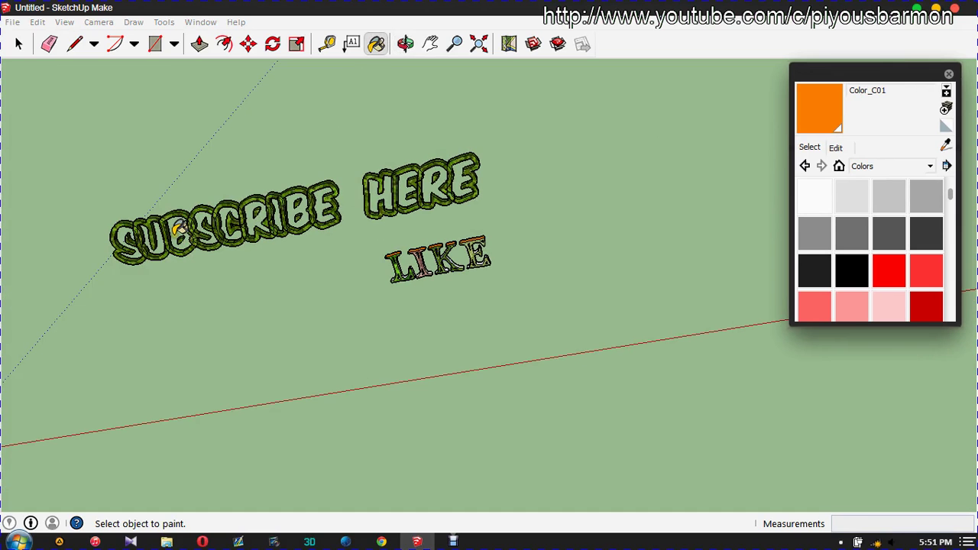
pyautogui.scroll(2, 177, 228)
pyautogui.scroll(1, 175, 228)
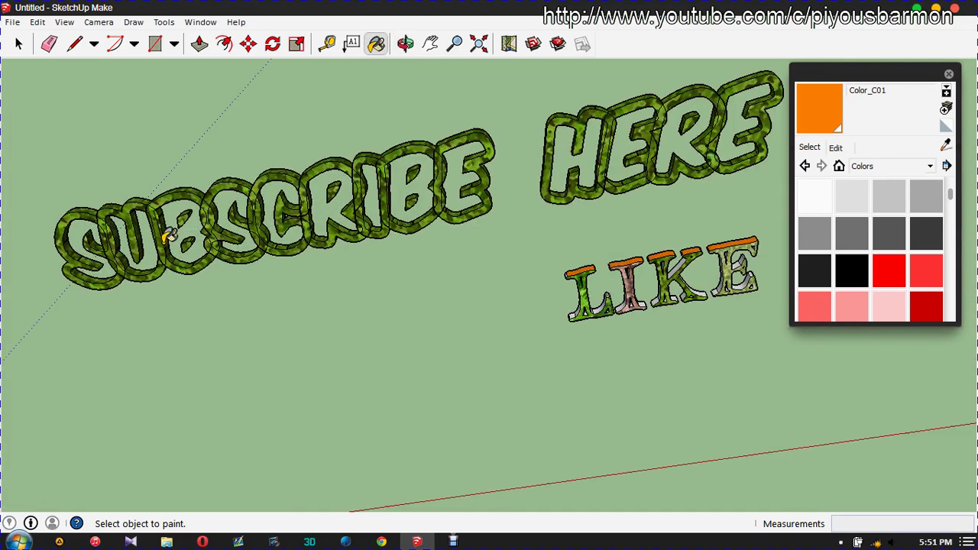
pyautogui.scroll(2, 165, 245)
pyautogui.scroll(1, 161, 254)
pyautogui.scroll(2, 159, 252)
pyautogui.scroll(2, 92, 258)
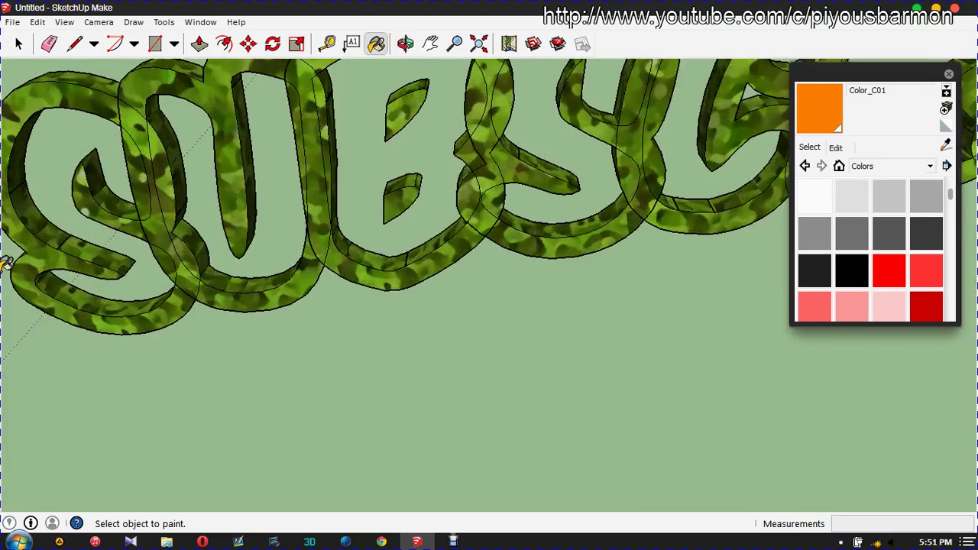
pyautogui.scroll(-2, 168, 329)
pyautogui.scroll(-1, 293, 430)
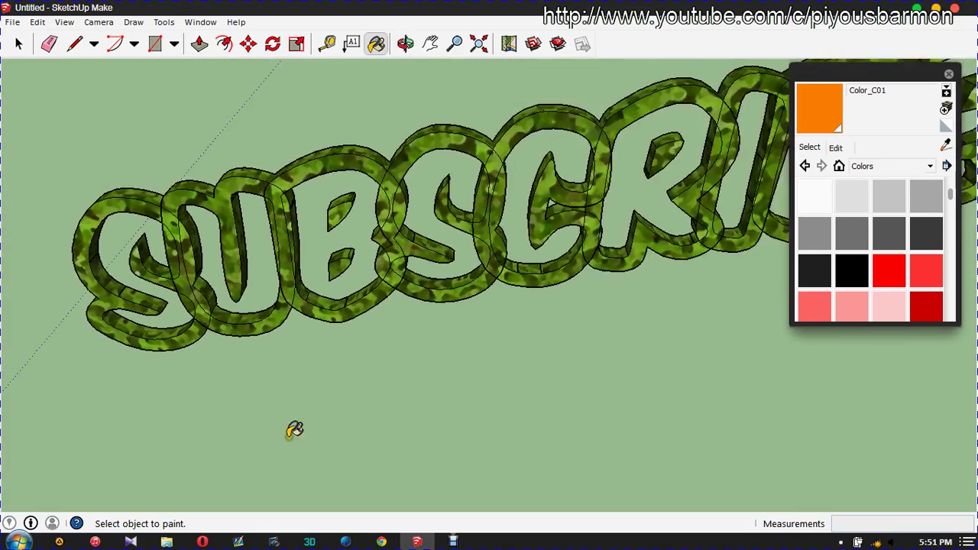
pyautogui.scroll(2, 69, 219)
pyautogui.scroll(2, 66, 217)
# Paint the entire SUBSCRIBE HERE lettering solid orange Color_C01, then select the first S.
pyautogui.rightClick(122, 216)
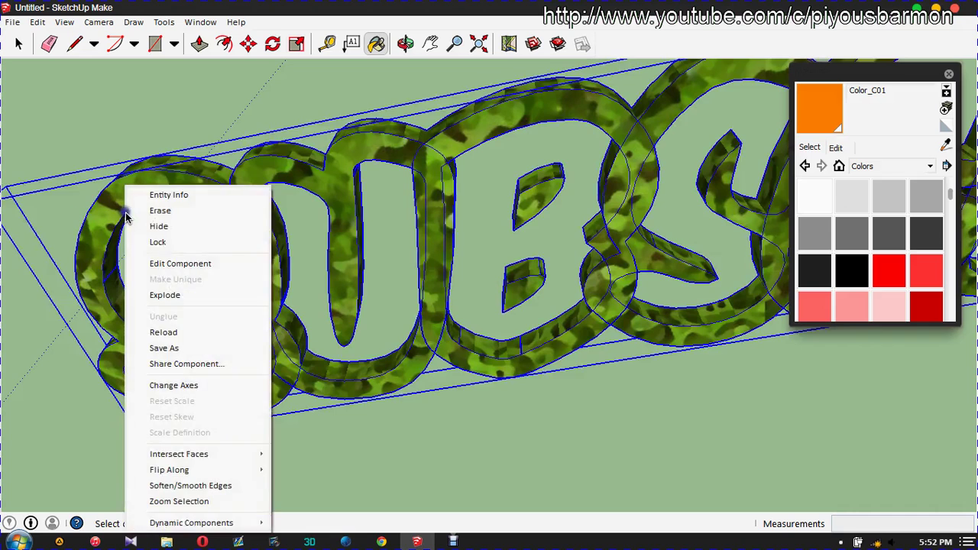
pyautogui.rightClick(113, 219)
pyautogui.click(109, 227)
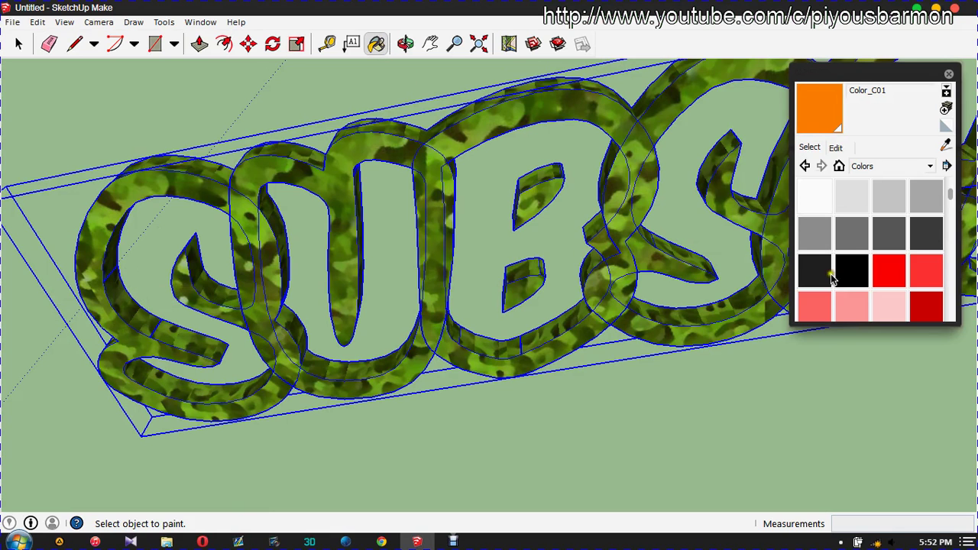
pyautogui.click(122, 192)
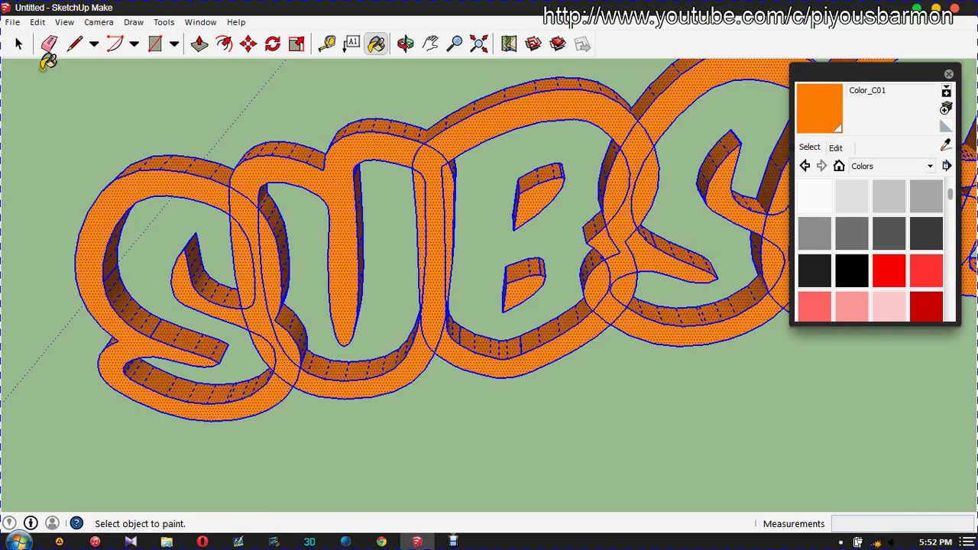
pyautogui.click(17, 46)
pyautogui.click(133, 200)
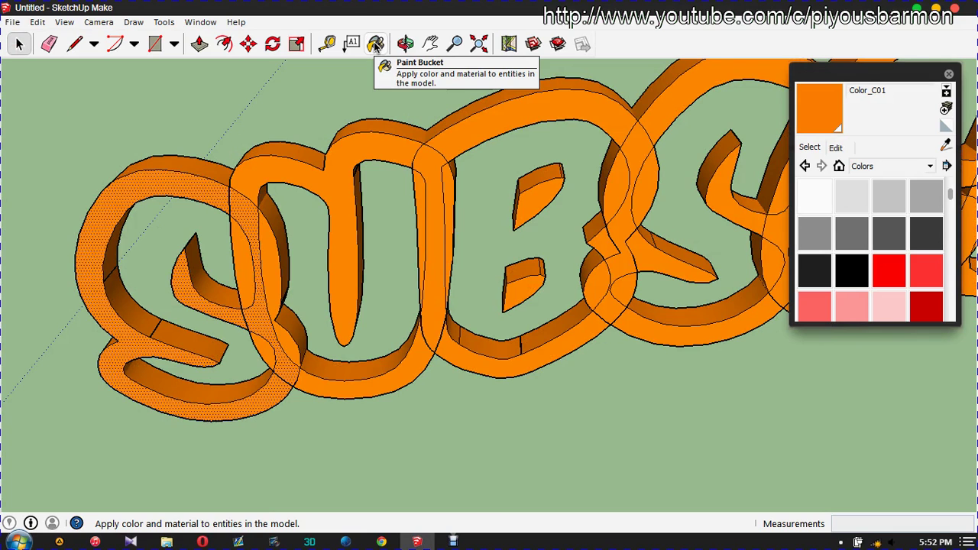
# Paint the first S's front face and its overlap faces red Color_A07.
pyautogui.click(925, 309)
pyautogui.scroll(-1, 941, 274)
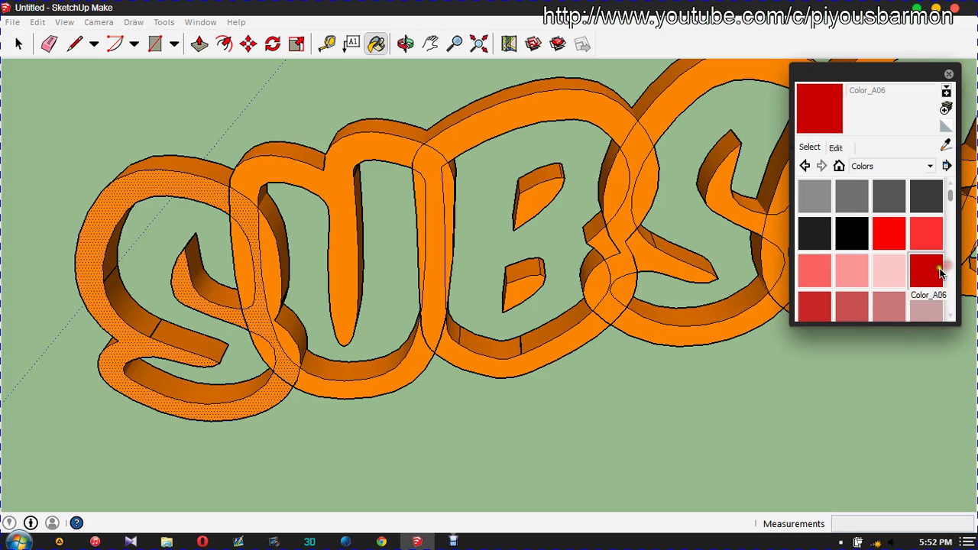
pyautogui.click(815, 306)
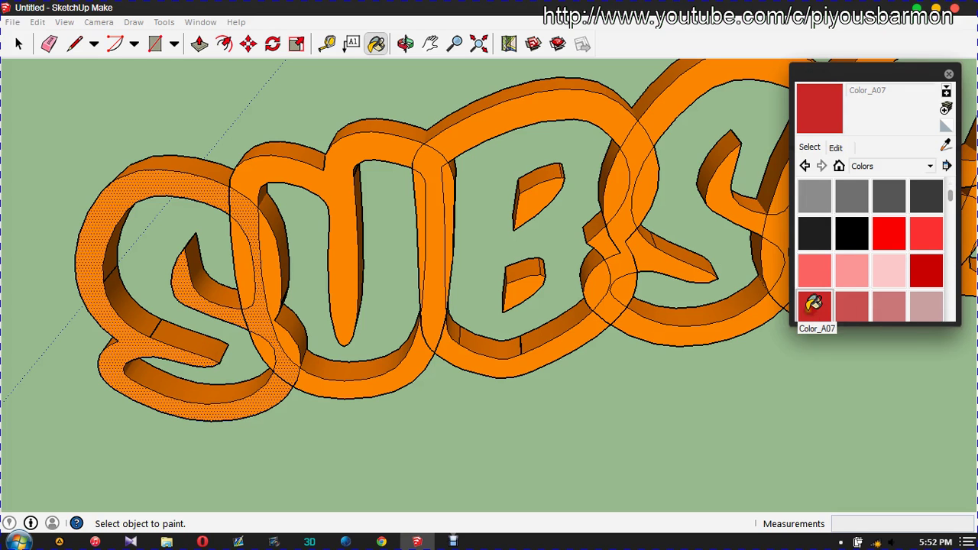
pyautogui.click(105, 236)
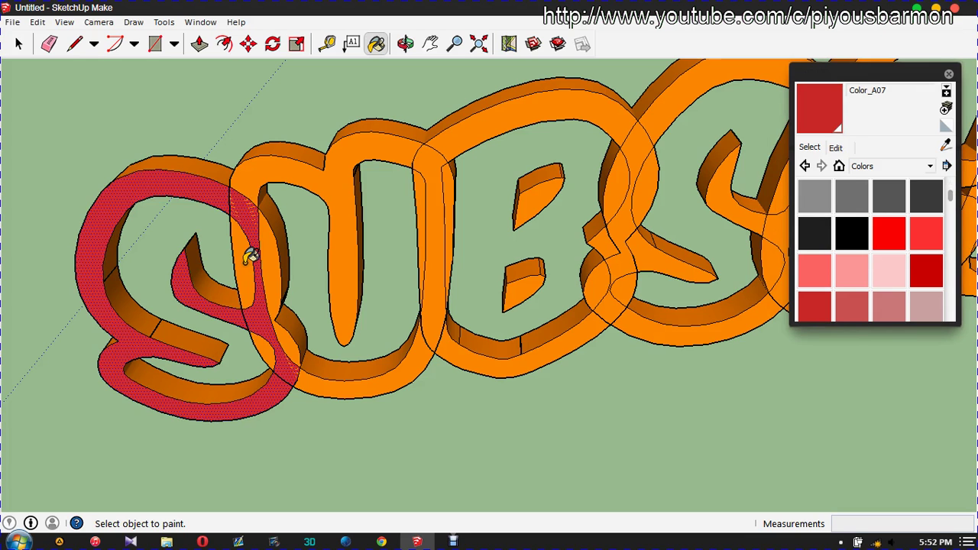
pyautogui.click(250, 256)
pyautogui.click(275, 256)
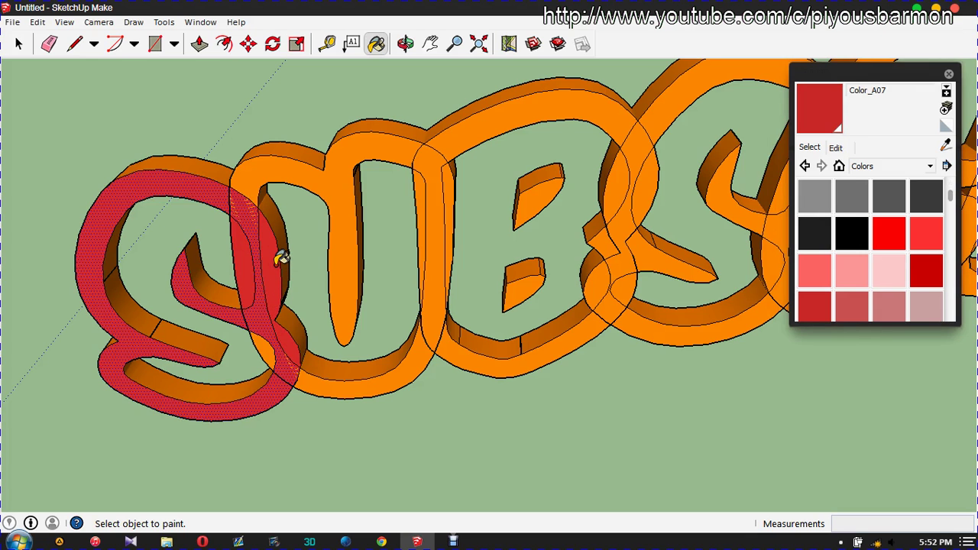
pyautogui.scroll(-1, 940, 264)
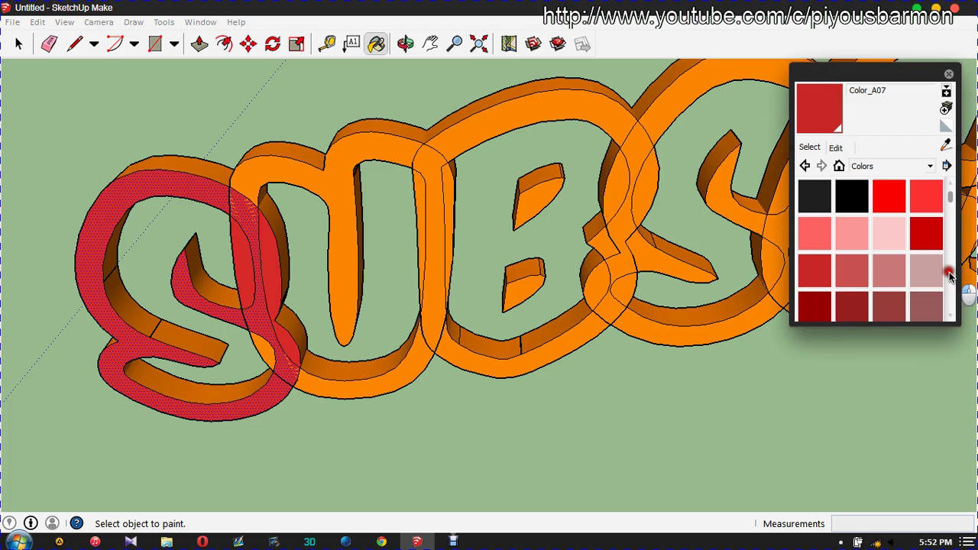
pyautogui.scroll(-2, 944, 267)
pyautogui.scroll(-2, 948, 281)
pyautogui.scroll(-2, 949, 280)
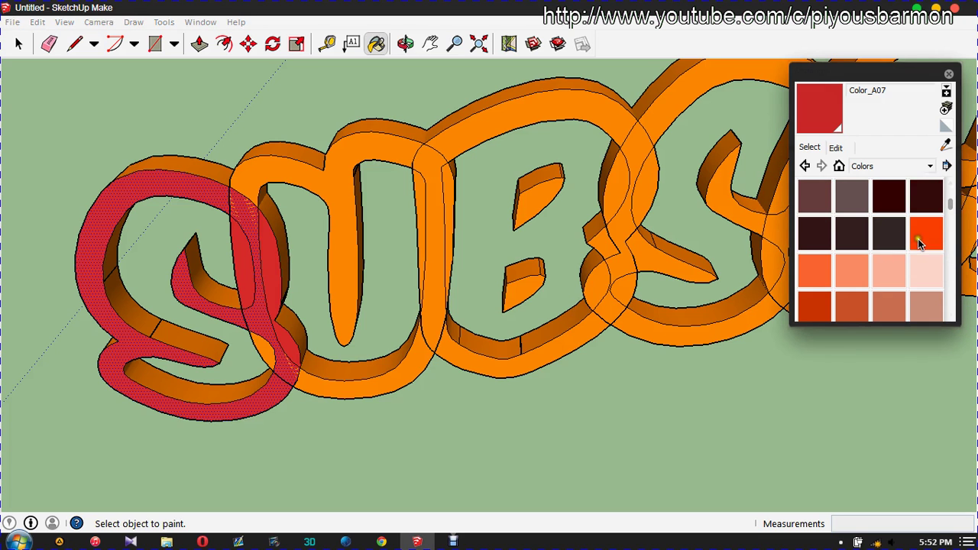
pyautogui.moveTo(950, 218); pyautogui.dragTo(941, 243)
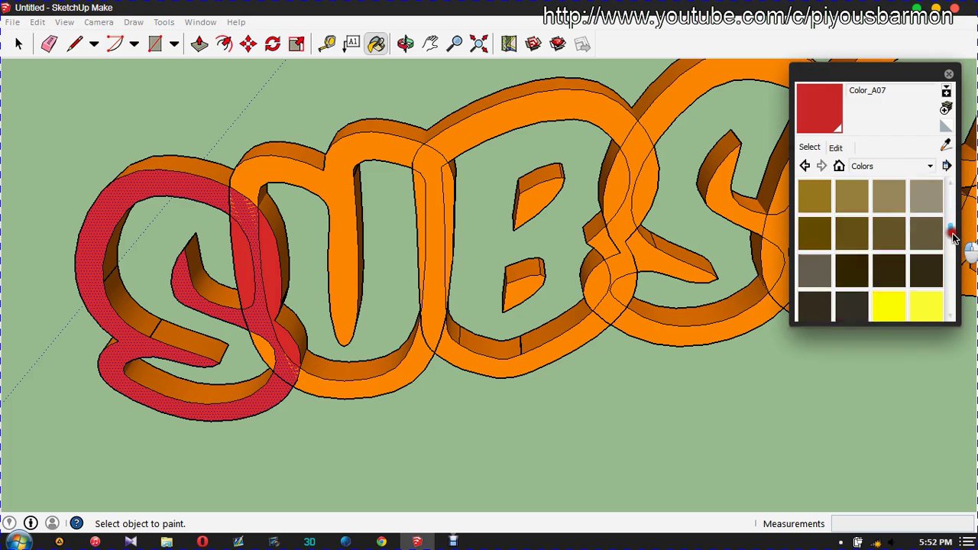
# Paint the U yellow Color_E02, including its faces where it overlaps the S.
pyautogui.click(939, 244)
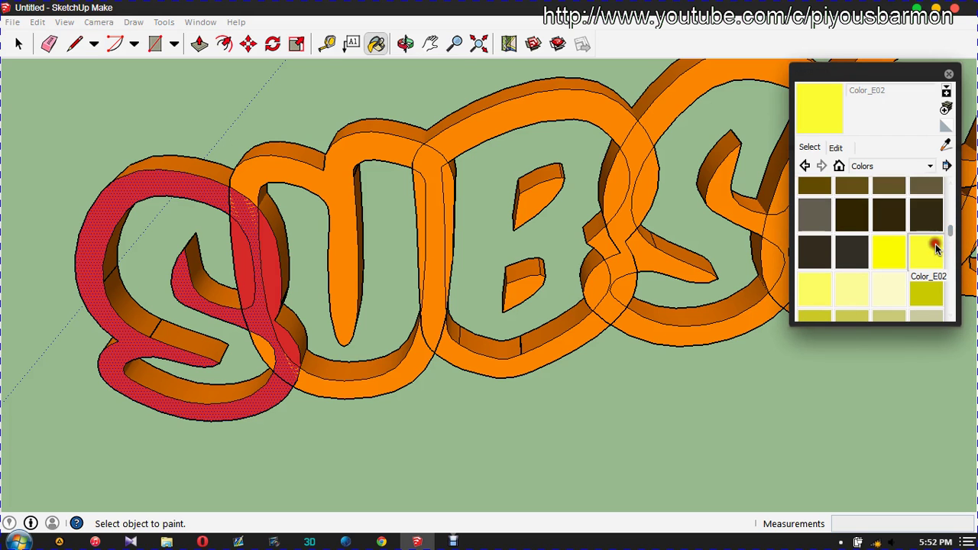
pyautogui.click(272, 170)
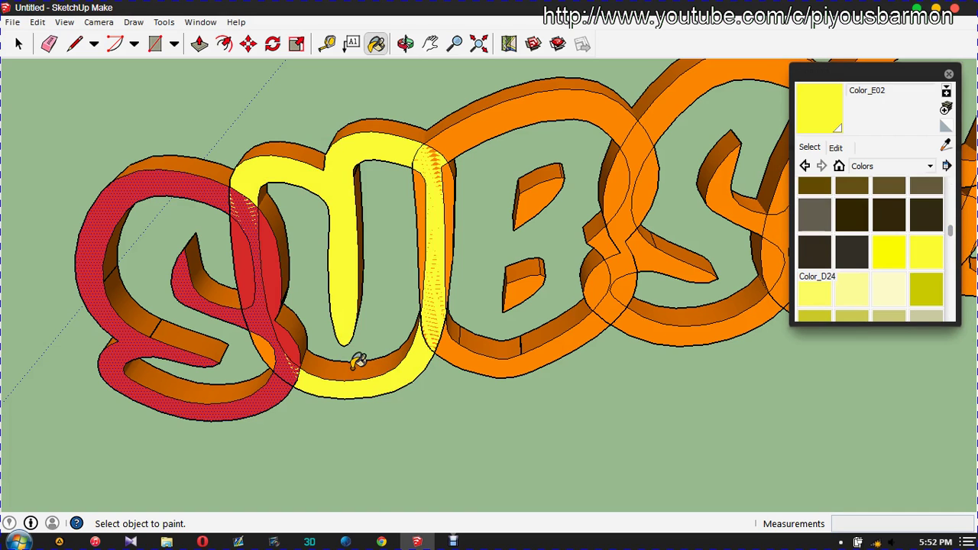
pyautogui.click(249, 258)
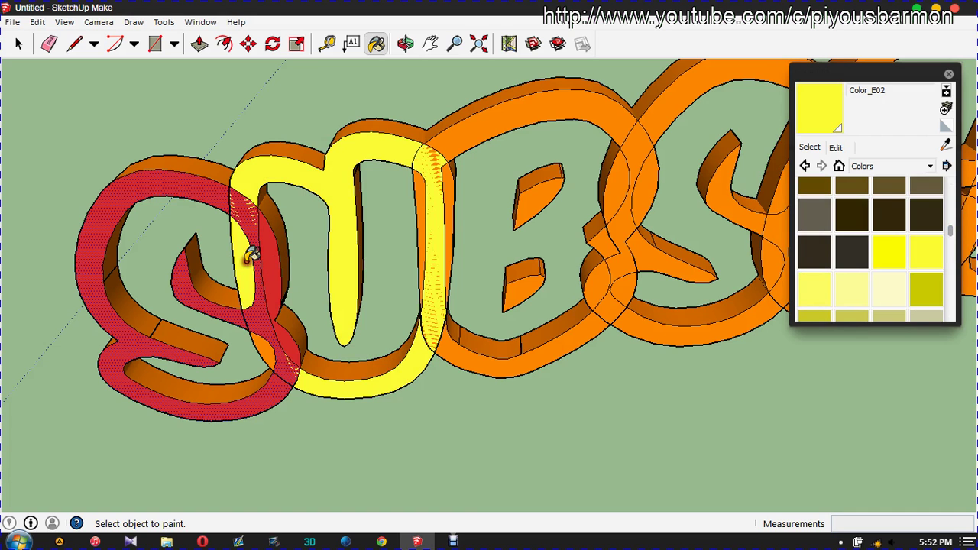
pyautogui.click(272, 342)
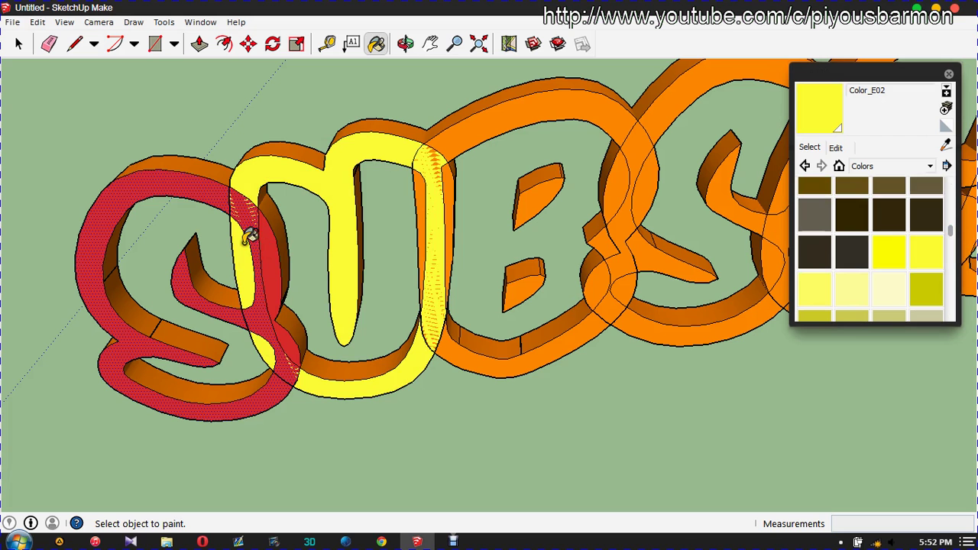
# Paint the B's top face yellow Color_E02.
pyautogui.scroll(-1, 18, 323)
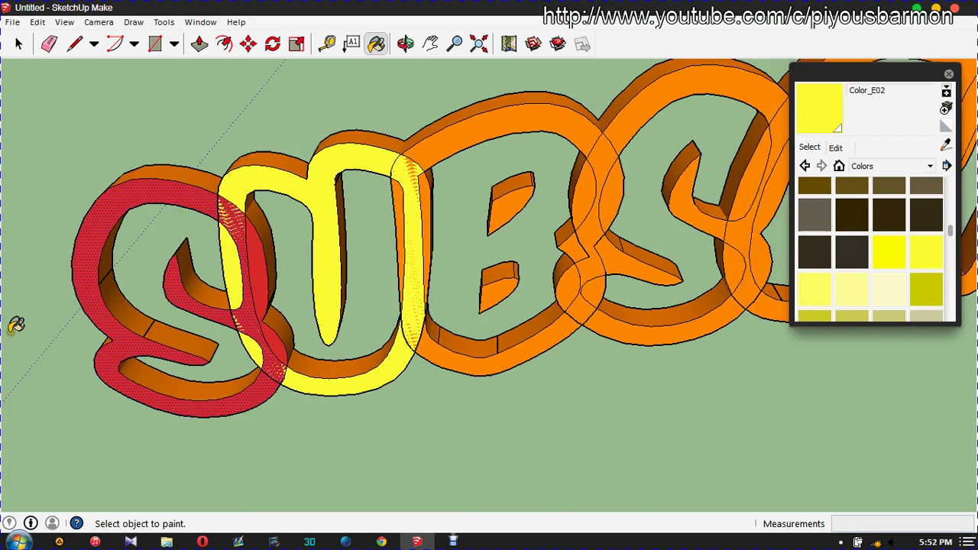
pyautogui.scroll(-1, 17, 324)
pyautogui.scroll(-2, 38, 321)
pyautogui.scroll(-1, 39, 321)
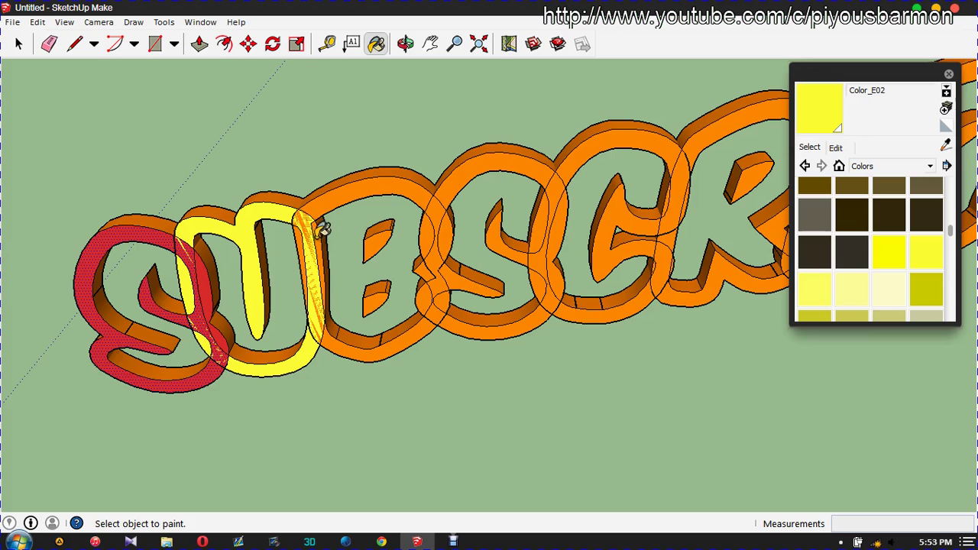
pyautogui.scroll(2, 328, 234)
pyautogui.scroll(1, 331, 260)
pyautogui.scroll(2, 334, 283)
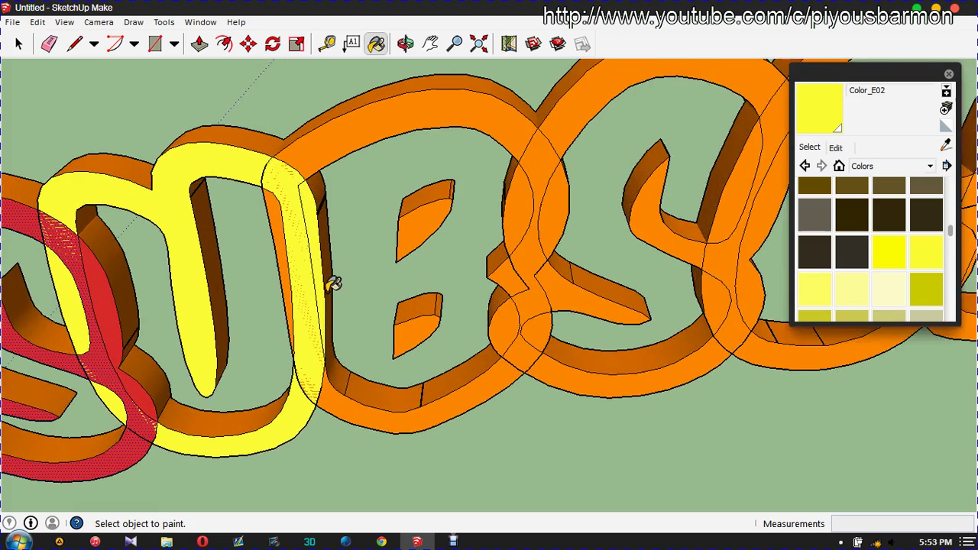
pyautogui.scroll(1, 333, 284)
pyautogui.scroll(1, 333, 283)
pyautogui.click(292, 149)
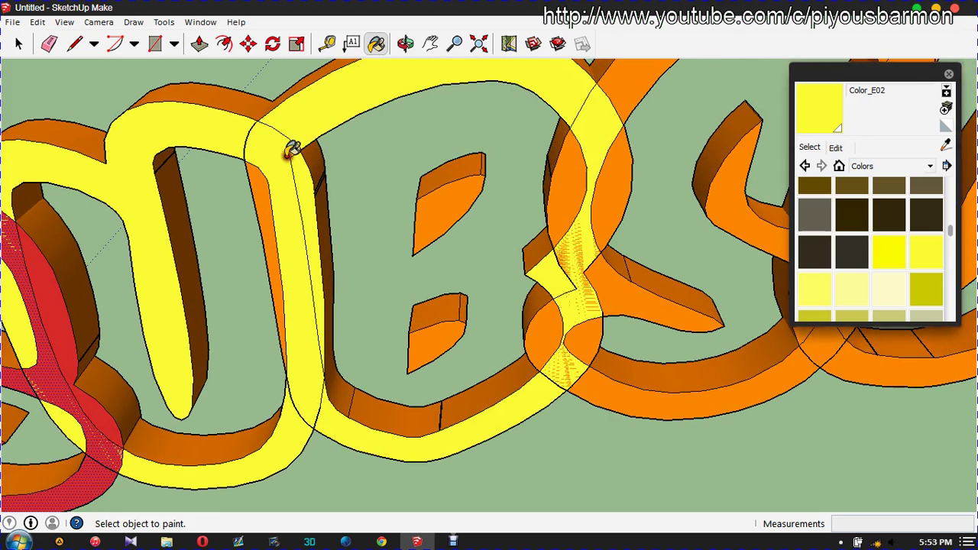
pyautogui.scroll(-2, 347, 259)
pyautogui.scroll(-1, 344, 229)
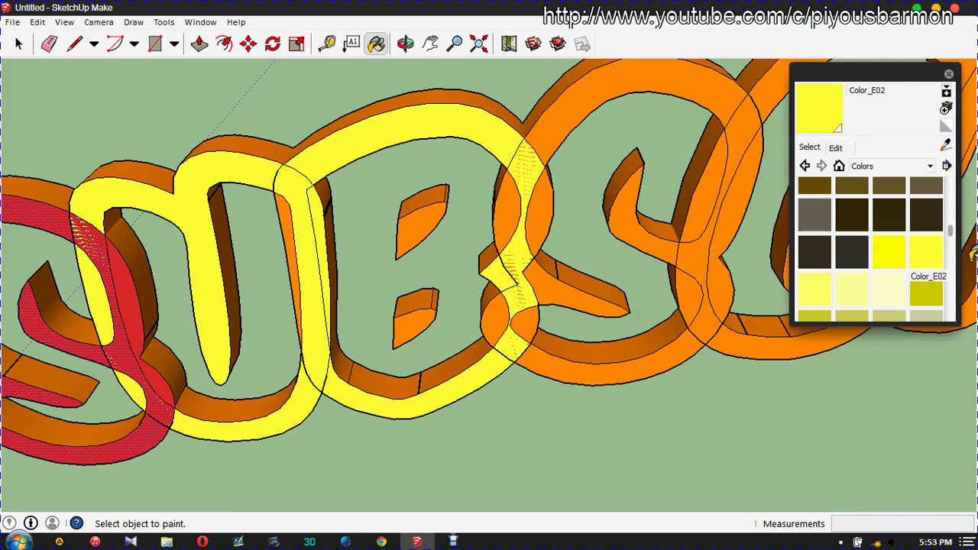
pyautogui.scroll(-1, 924, 275)
# Repaint the B's top, U/B overlap side and inner faces olive Color_E06.
pyautogui.click(925, 264)
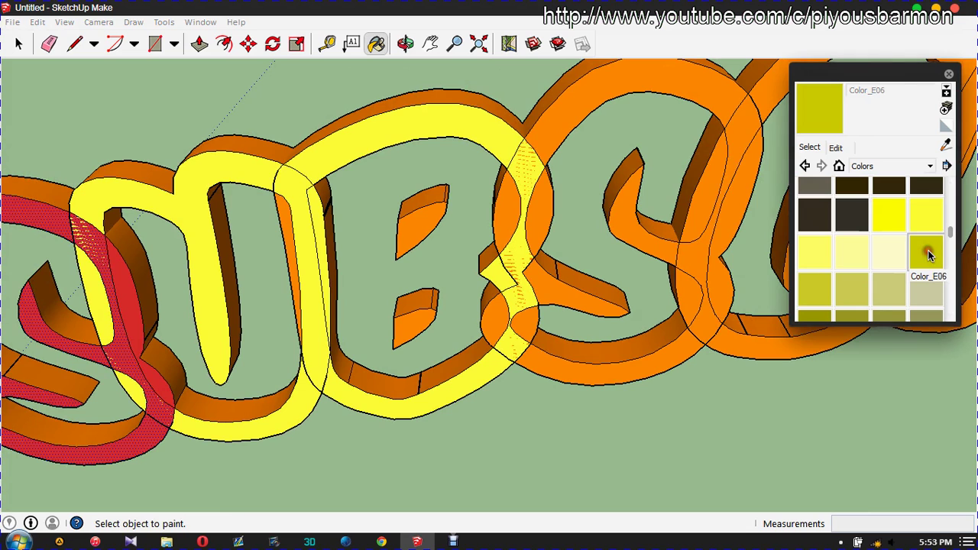
pyautogui.click(340, 156)
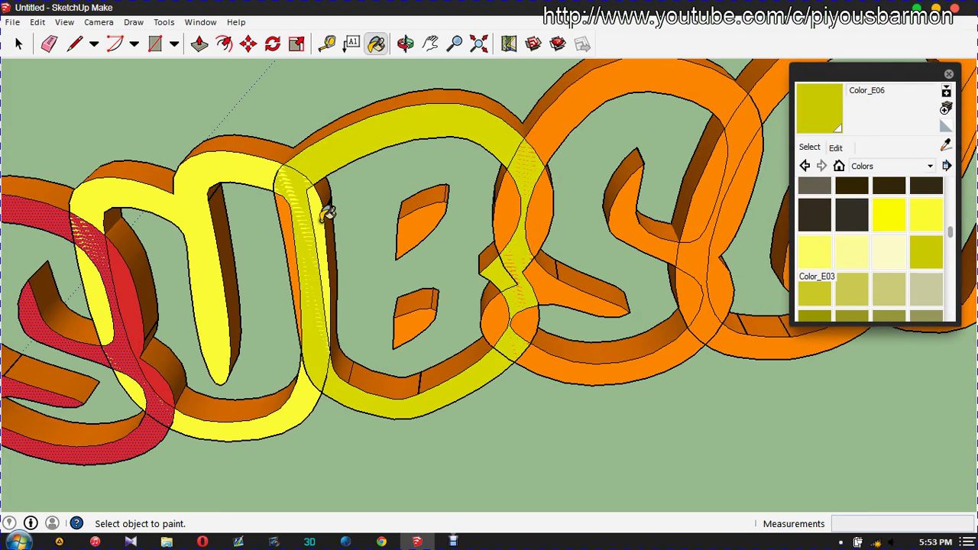
pyautogui.click(294, 215)
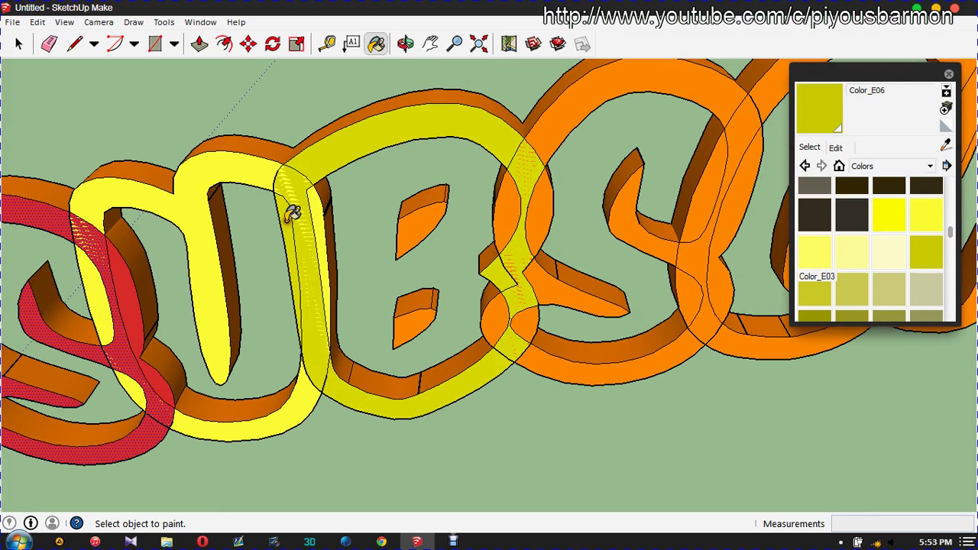
pyautogui.click(428, 216)
pyautogui.click(422, 321)
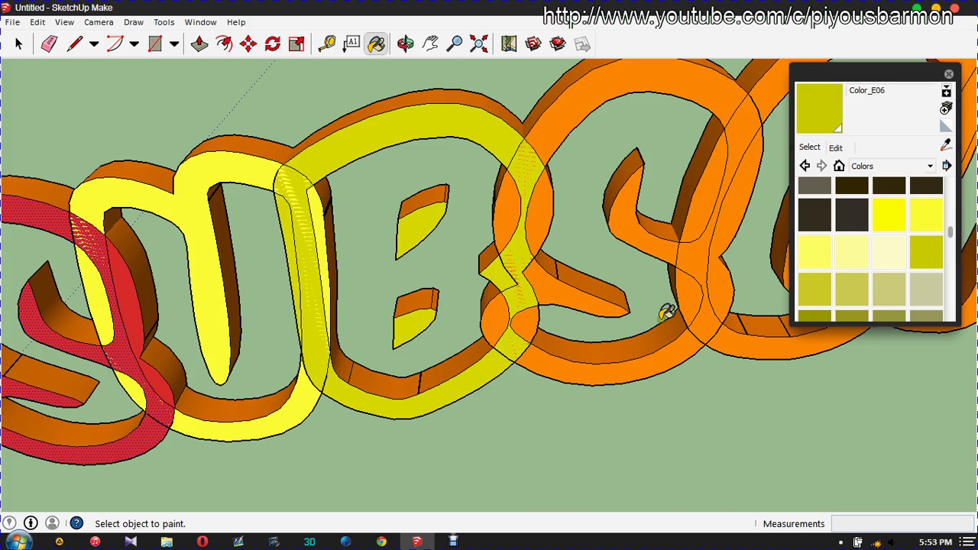
pyautogui.scroll(-2, 519, 327)
pyautogui.scroll(-2, 344, 336)
pyautogui.scroll(2, 584, 331)
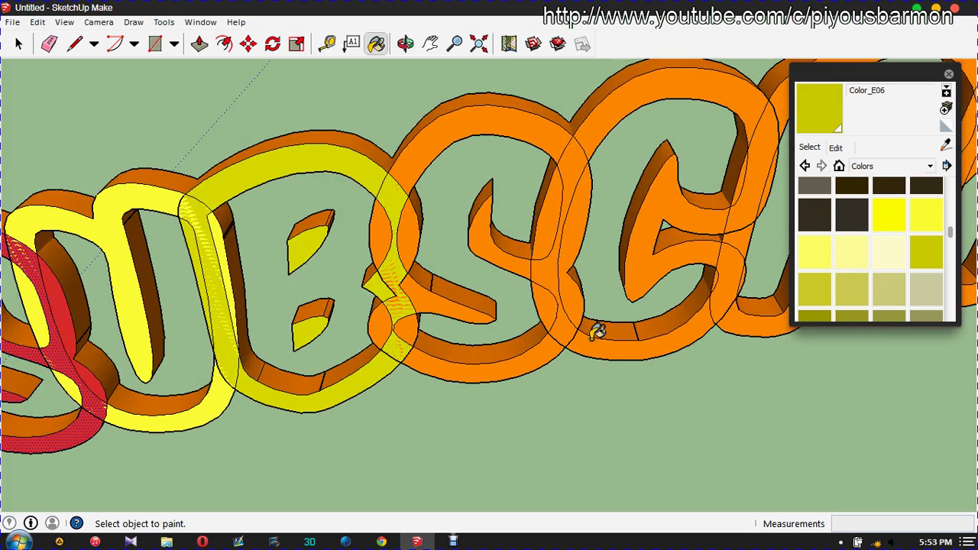
# Paint the B's remaining overlap sliver, turn the view, and choose dark brown Color_D25.
pyautogui.click(413, 233)
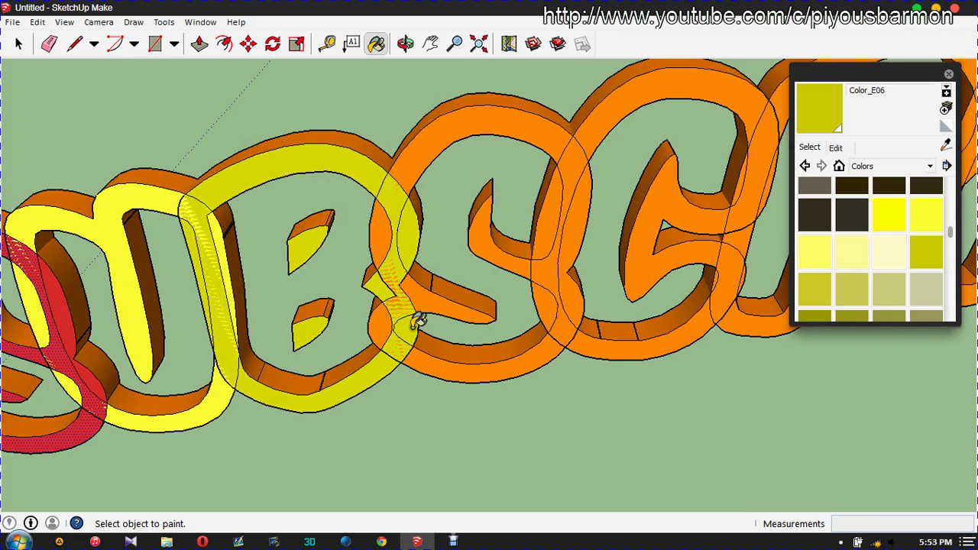
pyautogui.moveTo(499, 349); pyautogui.dragTo(507, 345, button='middle')
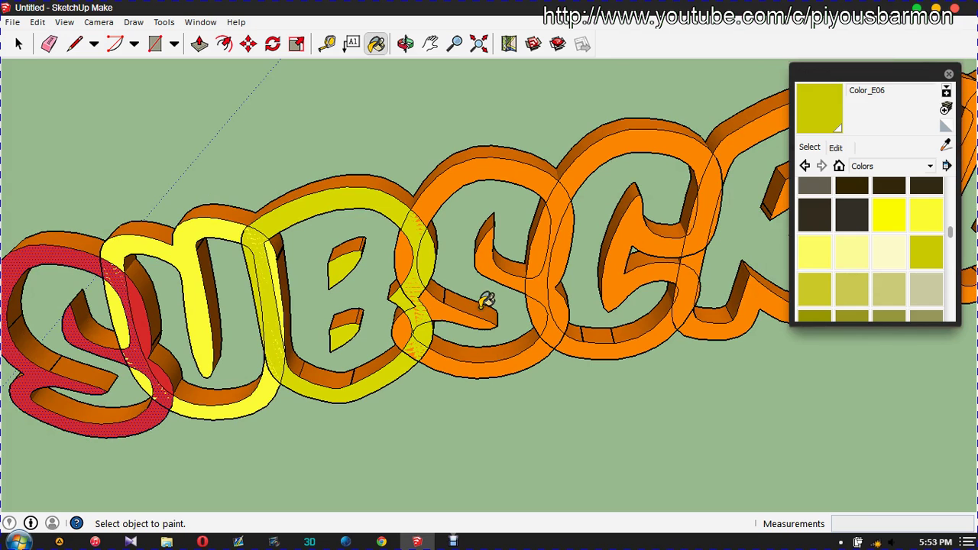
pyautogui.click(855, 215)
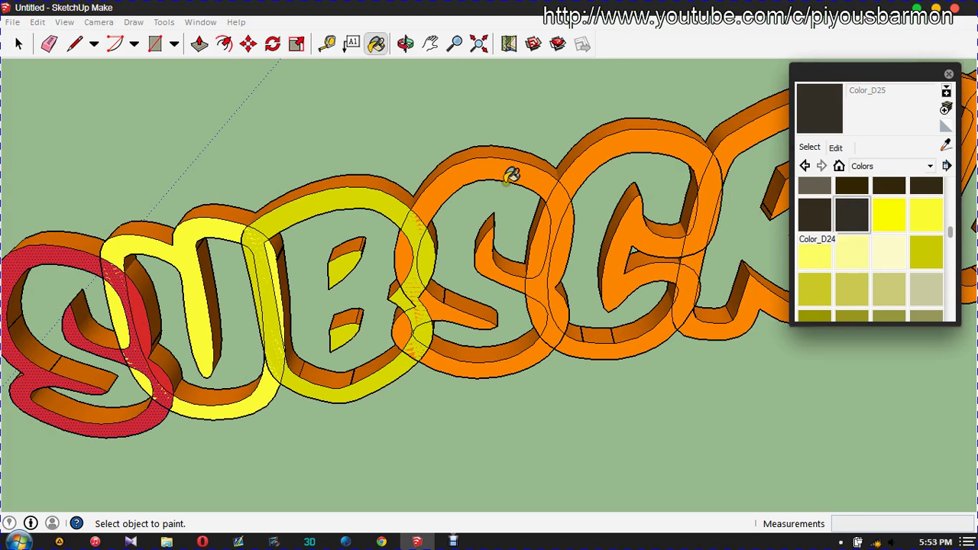
# Paint the second S dark brown Color_D25, including its thin overlap strips by the B and C.
pyautogui.click(504, 164)
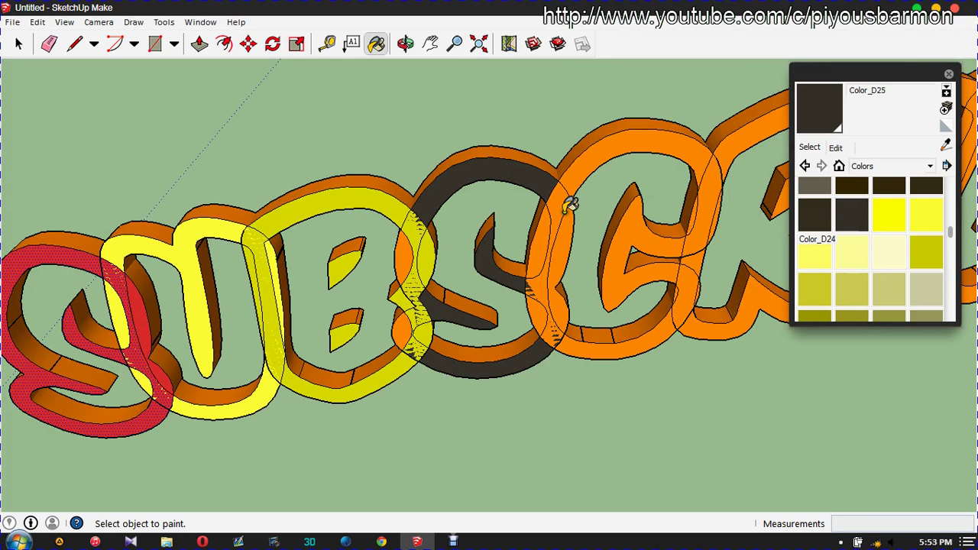
pyautogui.click(572, 226)
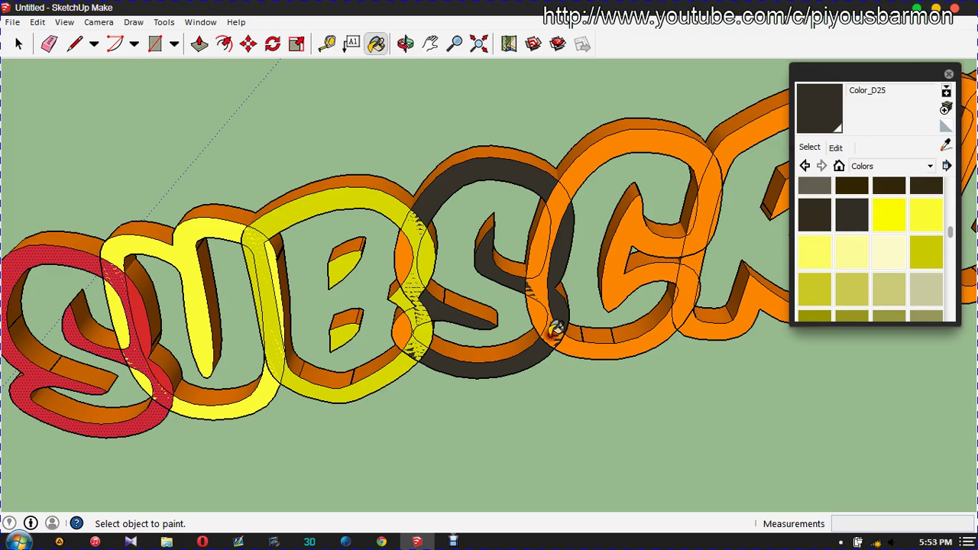
pyautogui.click(540, 250)
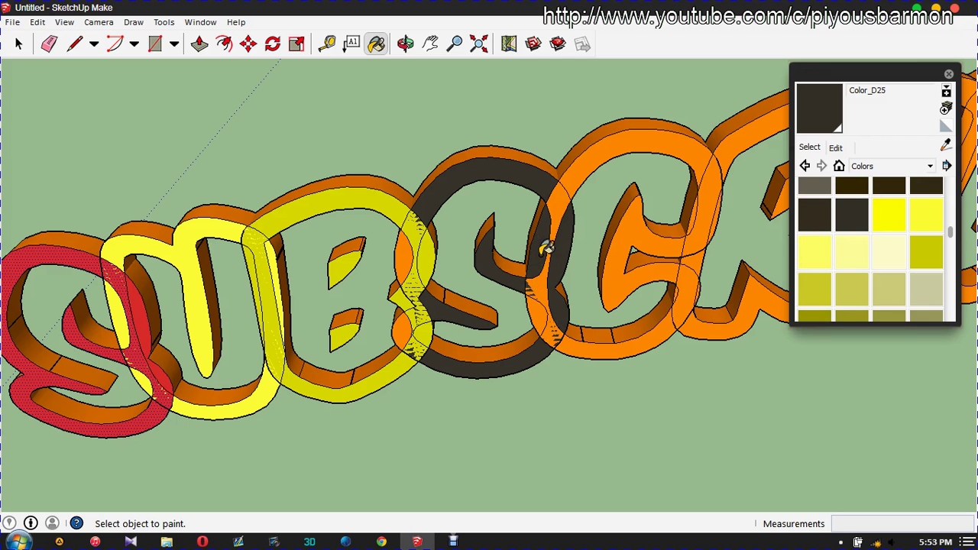
pyautogui.click(542, 308)
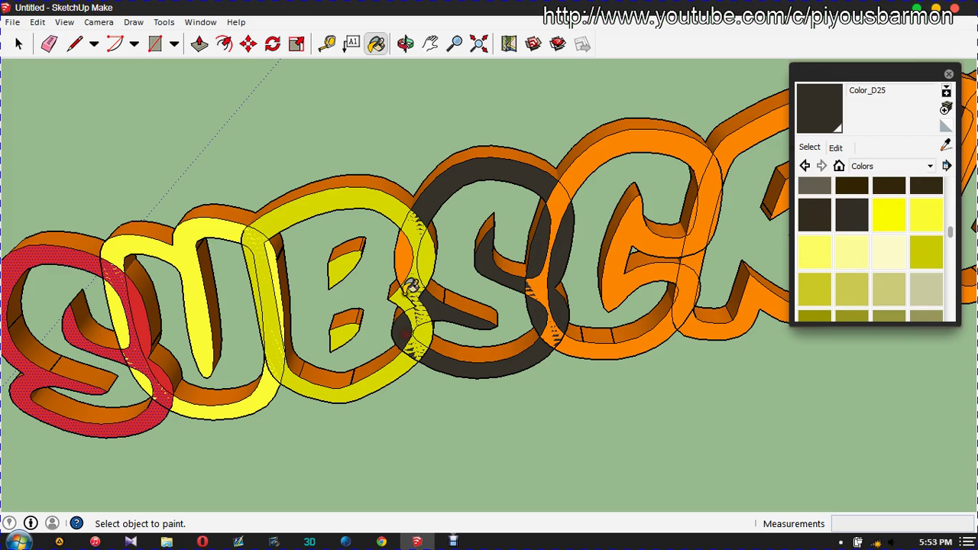
pyautogui.click(406, 258)
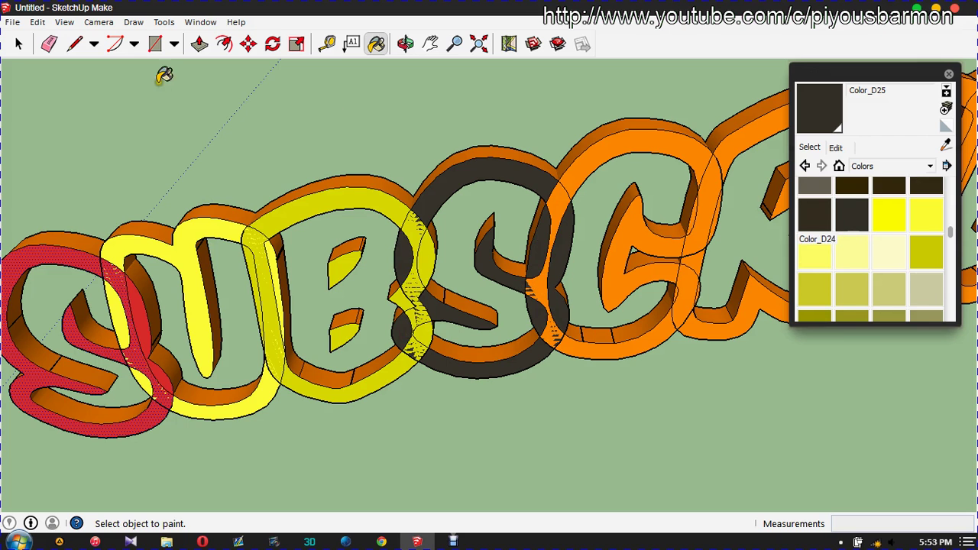
# Paint the C and its side face bright green Color_G06.
pyautogui.moveTo(953, 237); pyautogui.dragTo(953, 254)
pyautogui.click(860, 286)
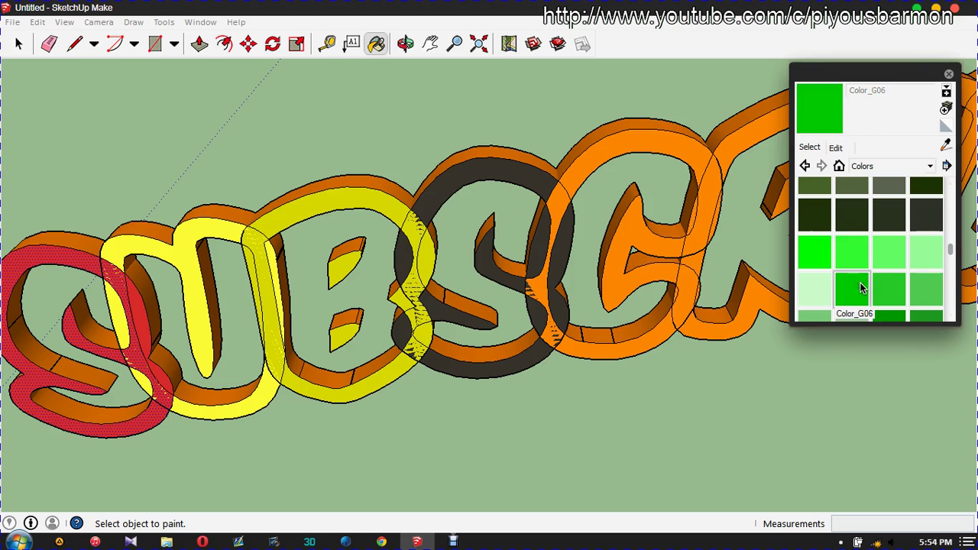
pyautogui.click(577, 179)
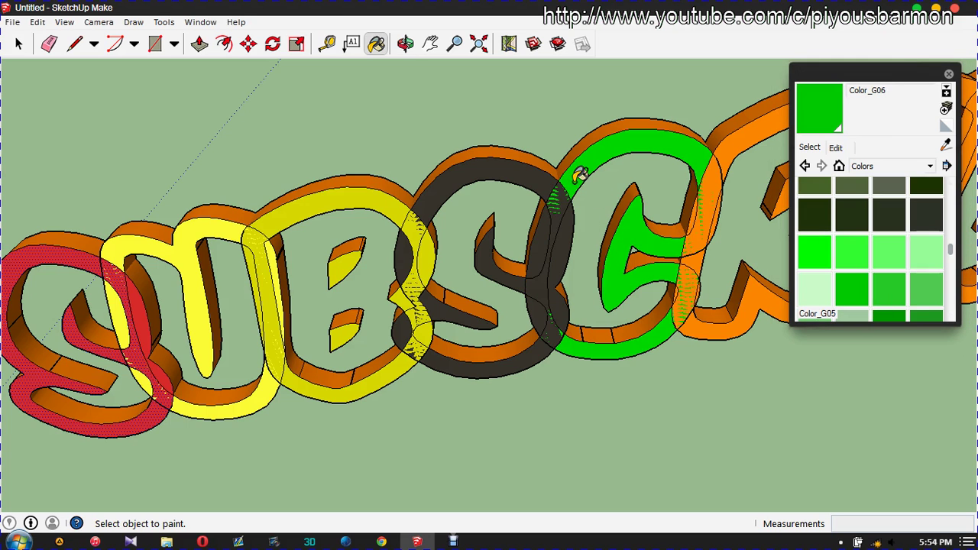
pyautogui.click(543, 248)
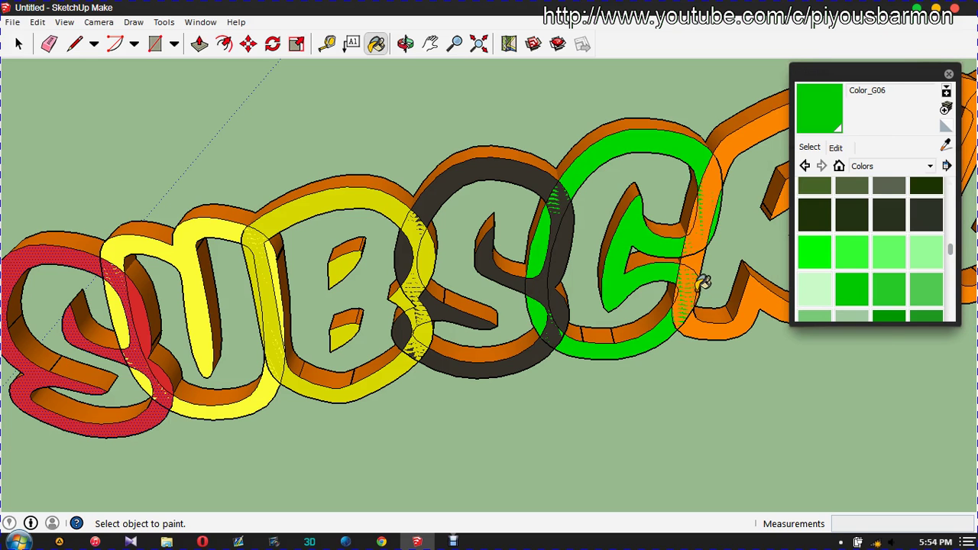
pyautogui.scroll(3, 703, 285)
pyautogui.scroll(2, 703, 287)
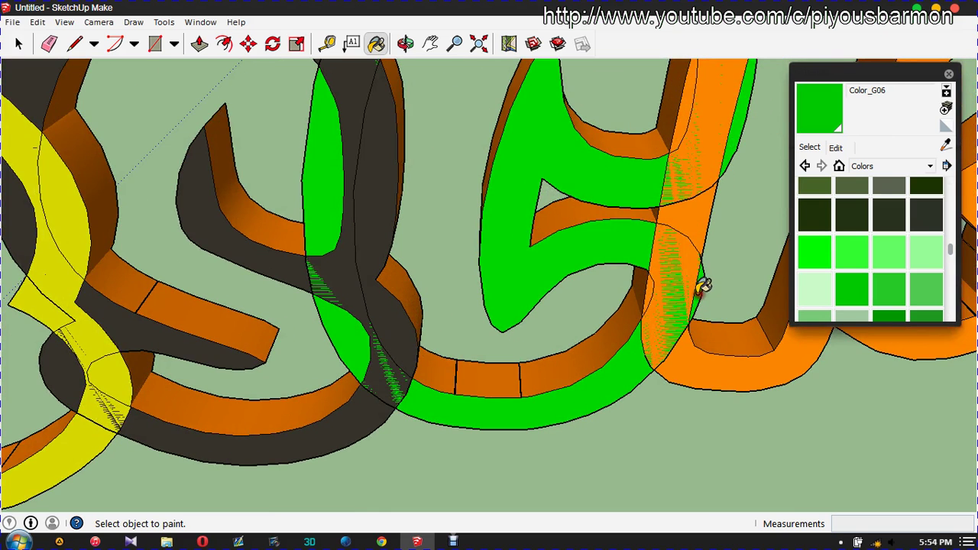
pyautogui.scroll(-3, 700, 294)
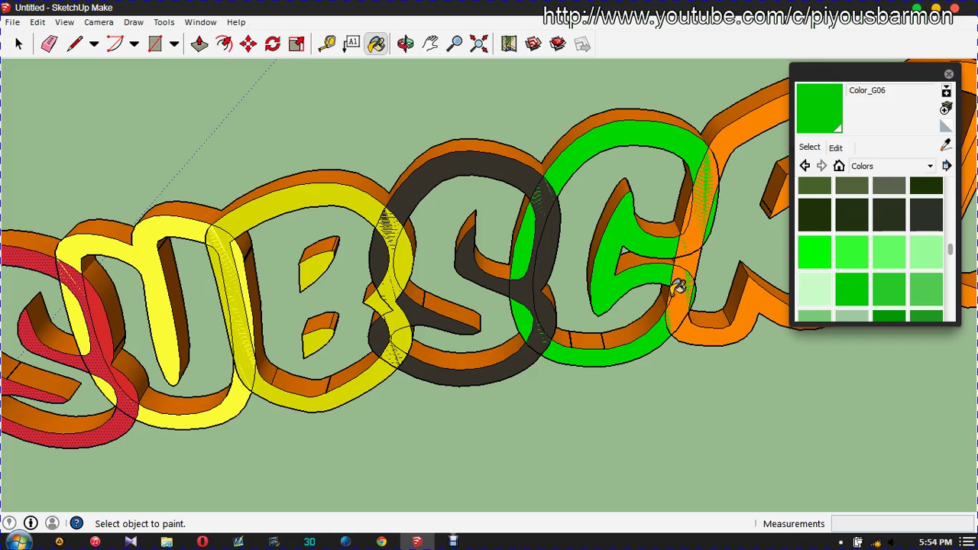
pyautogui.scroll(-2, 229, 342)
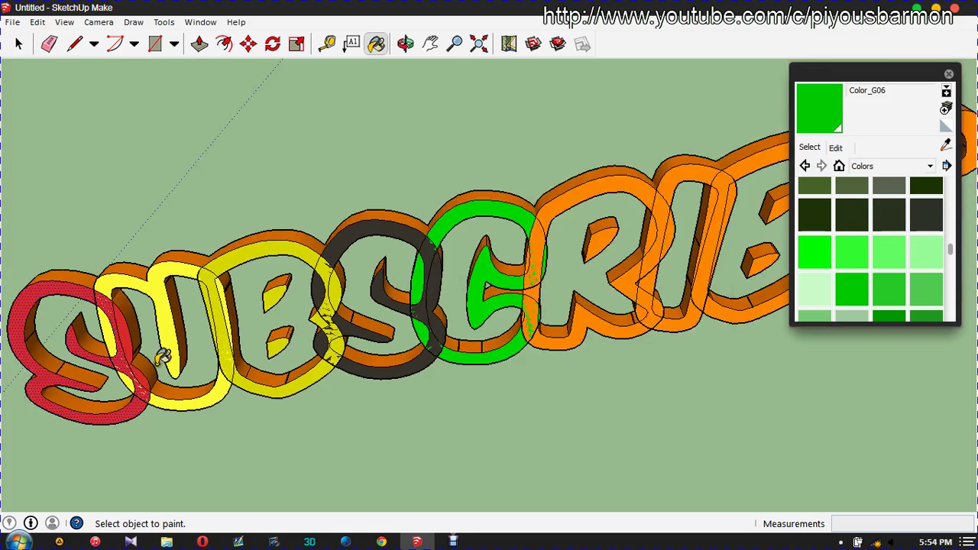
pyautogui.scroll(-2, 491, 318)
pyautogui.scroll(4, 625, 295)
pyautogui.scroll(1, 625, 293)
pyautogui.scroll(1, 626, 293)
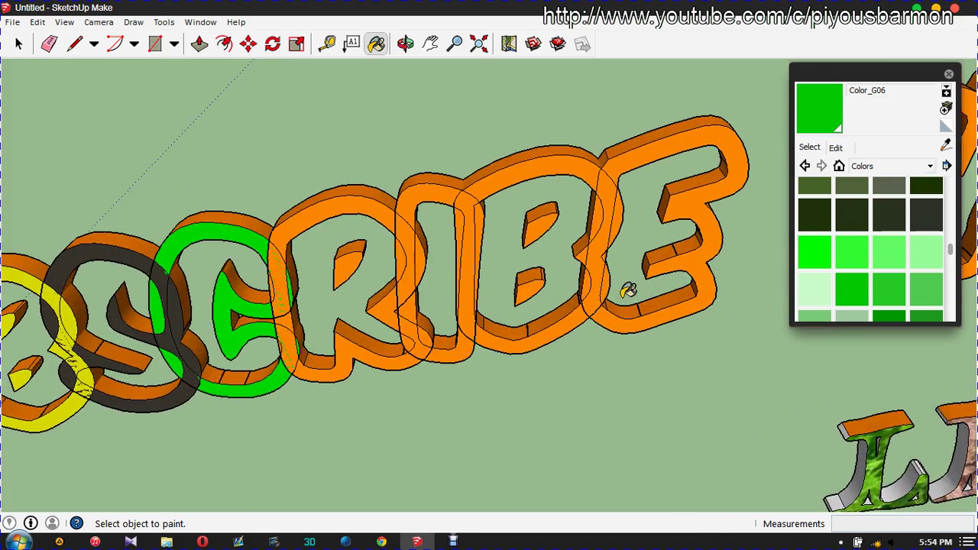
pyautogui.scroll(2, 625, 293)
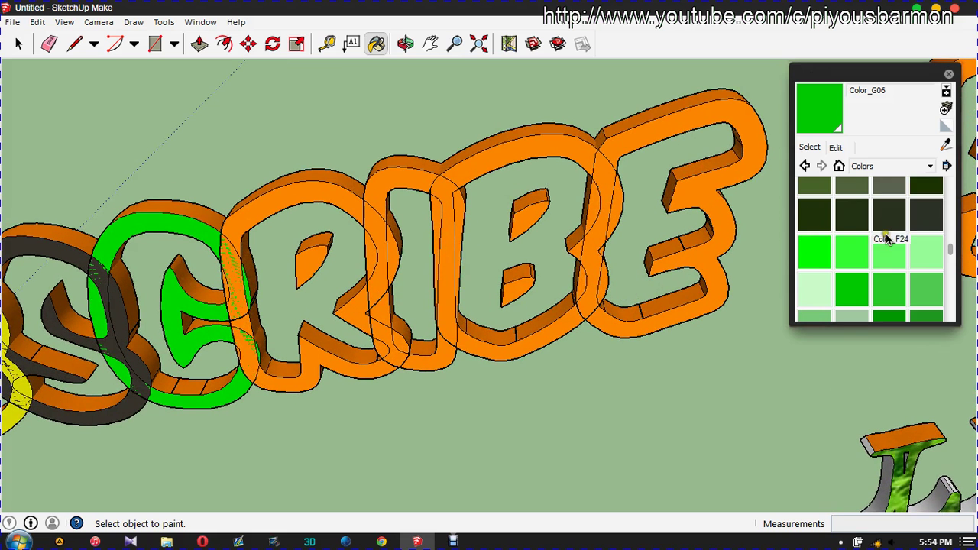
# Paint the R blue Color_I01.
pyautogui.moveTo(950, 251); pyautogui.dragTo(950, 266)
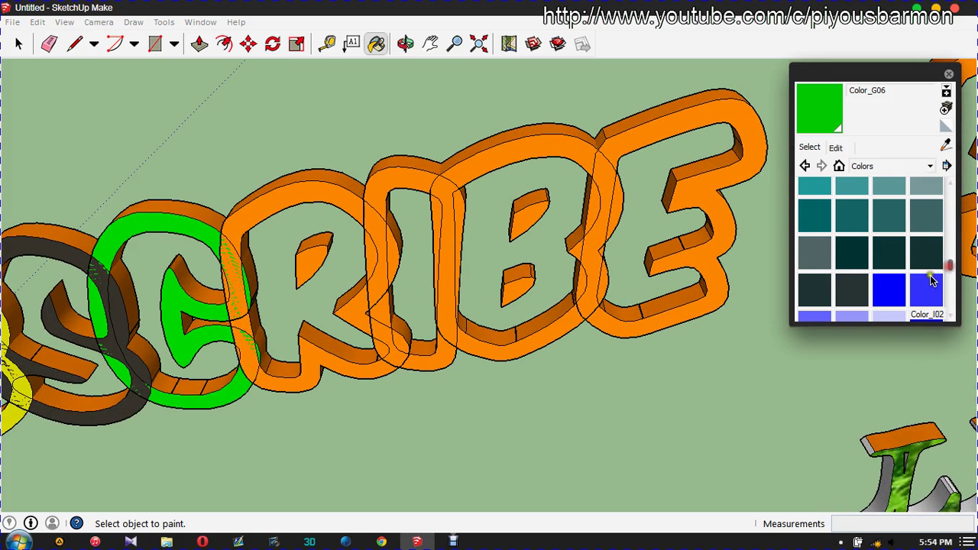
pyautogui.click(889, 288)
pyautogui.click(291, 192)
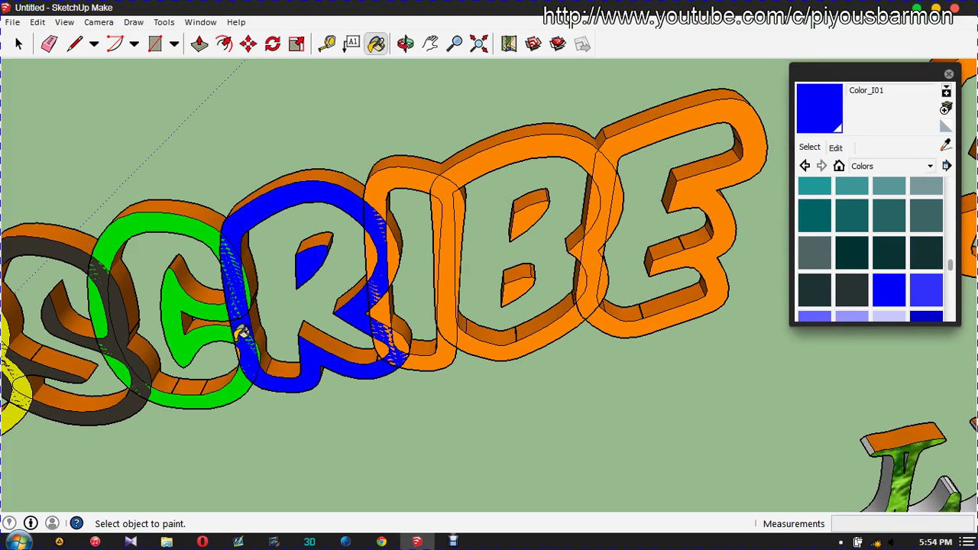
pyautogui.click(243, 345)
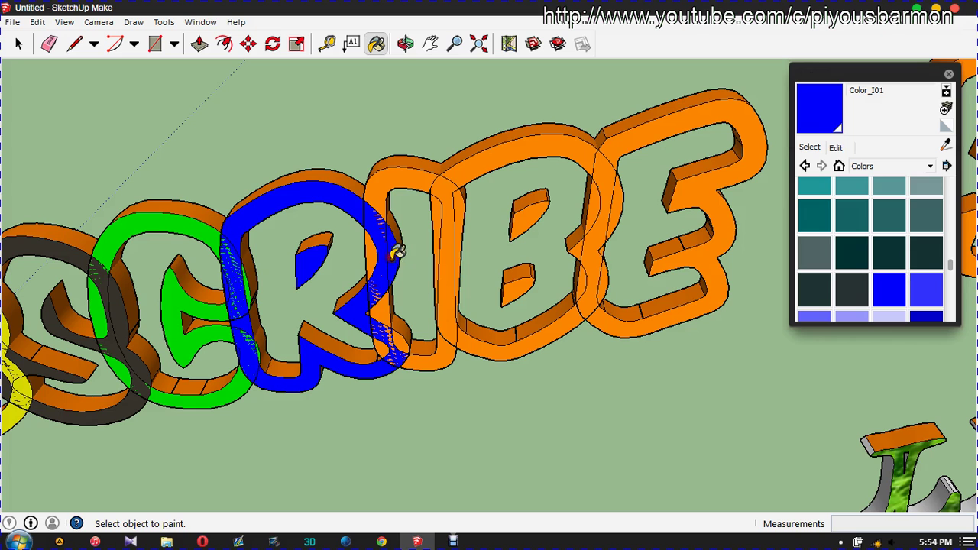
pyautogui.click(405, 338)
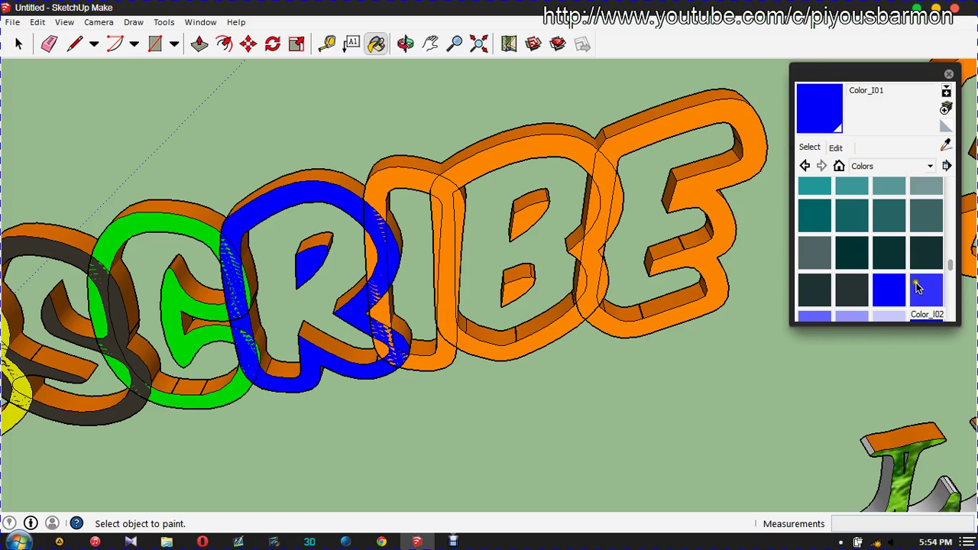
# Paint the I and its narrow side face dark teal Color_H23.
pyautogui.click(887, 256)
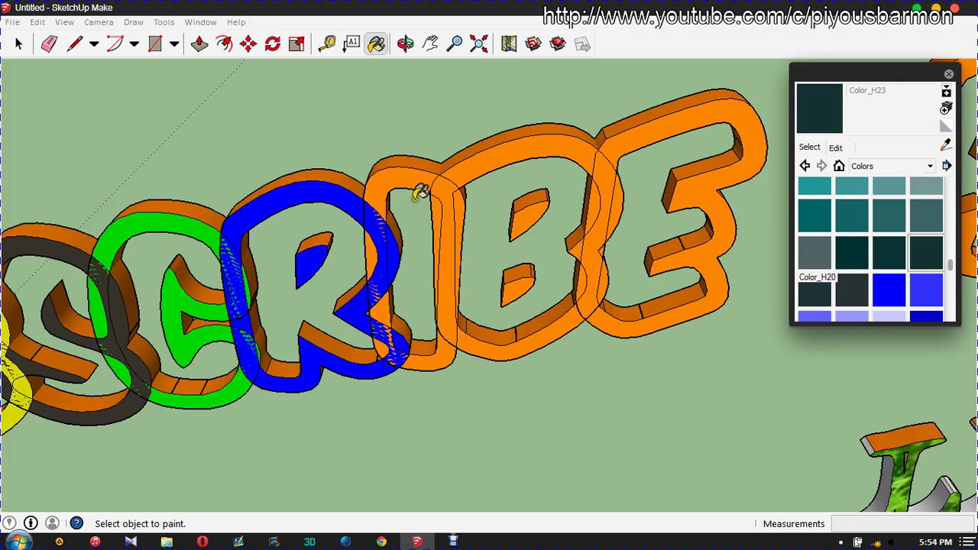
pyautogui.click(403, 177)
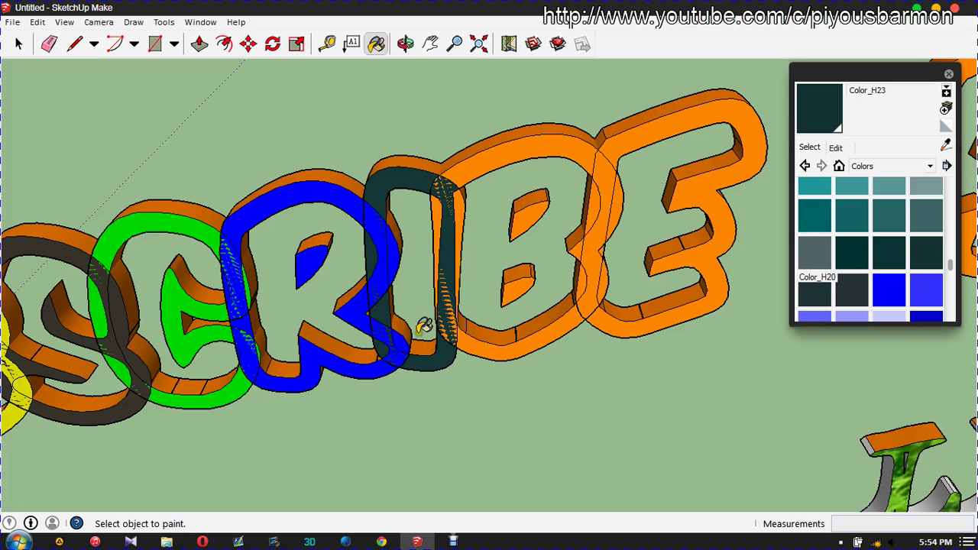
pyautogui.click(441, 213)
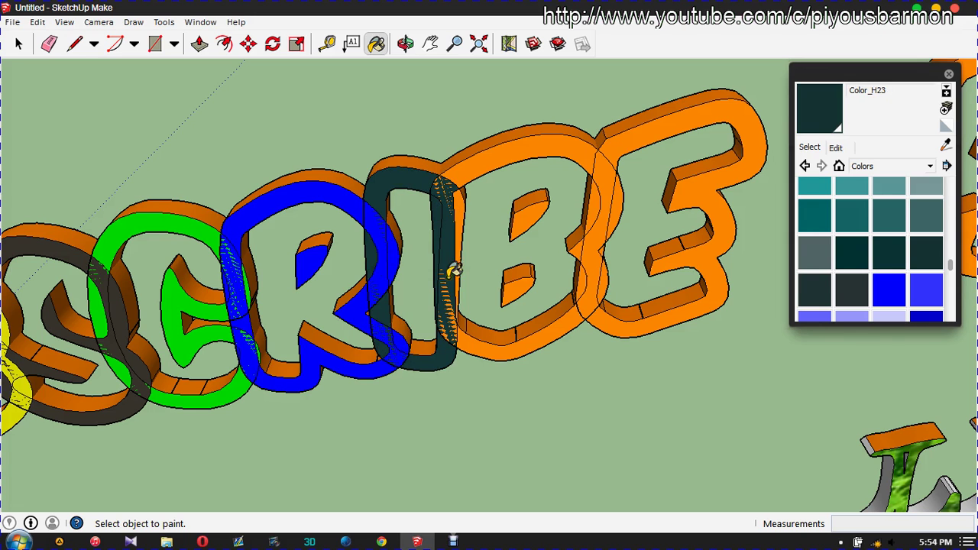
pyautogui.click(455, 329)
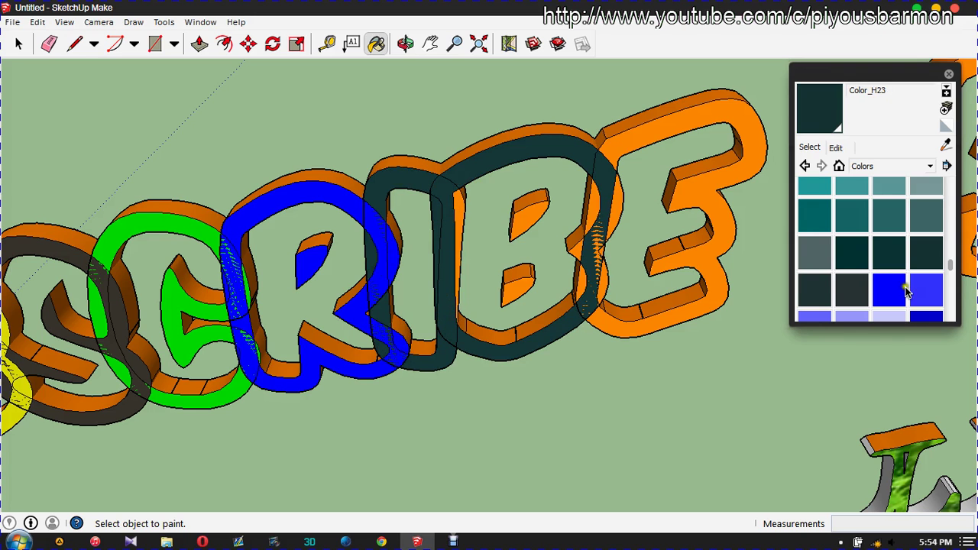
# Repaint the B light purple Color_J09, including the inside of its lower hole.
pyautogui.moveTo(950, 285); pyautogui.dragTo(950, 300)
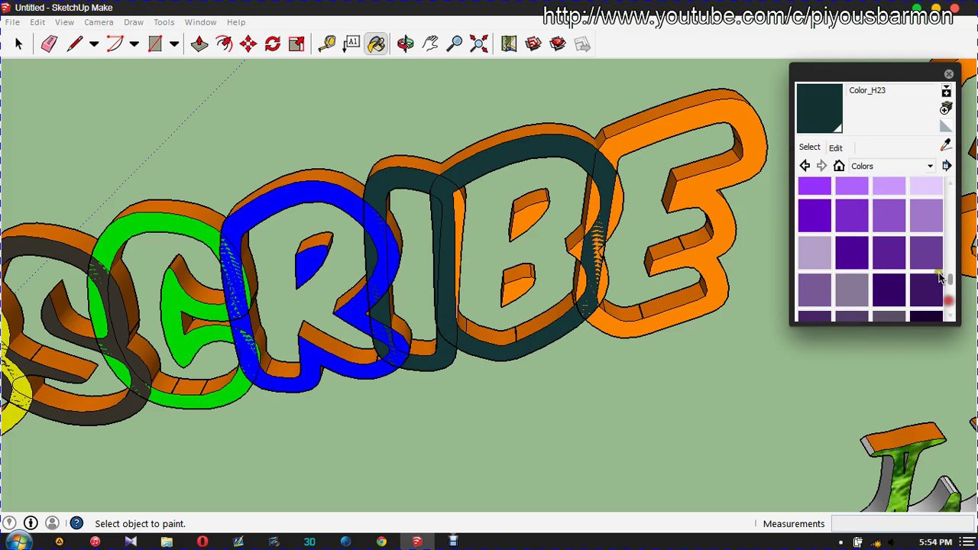
pyautogui.click(921, 222)
pyautogui.click(491, 153)
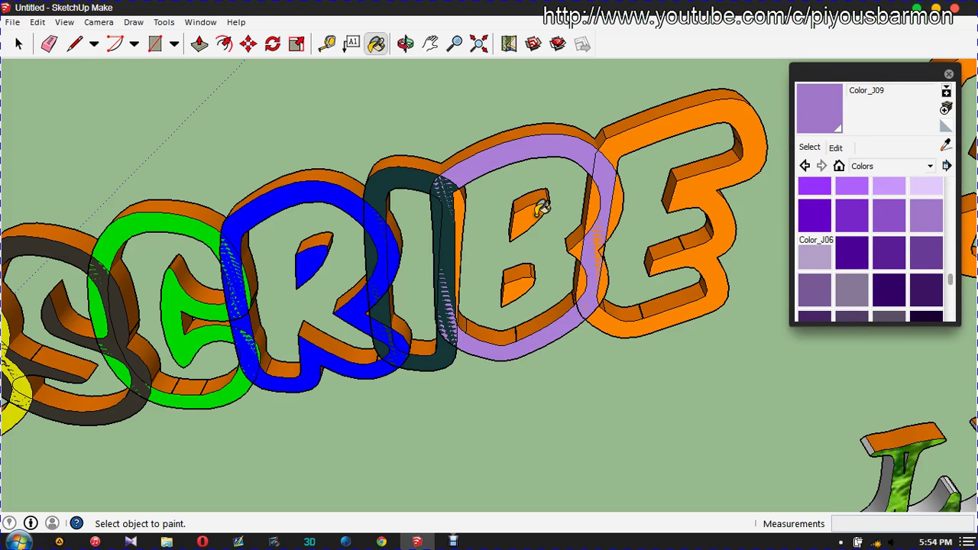
pyautogui.click(515, 287)
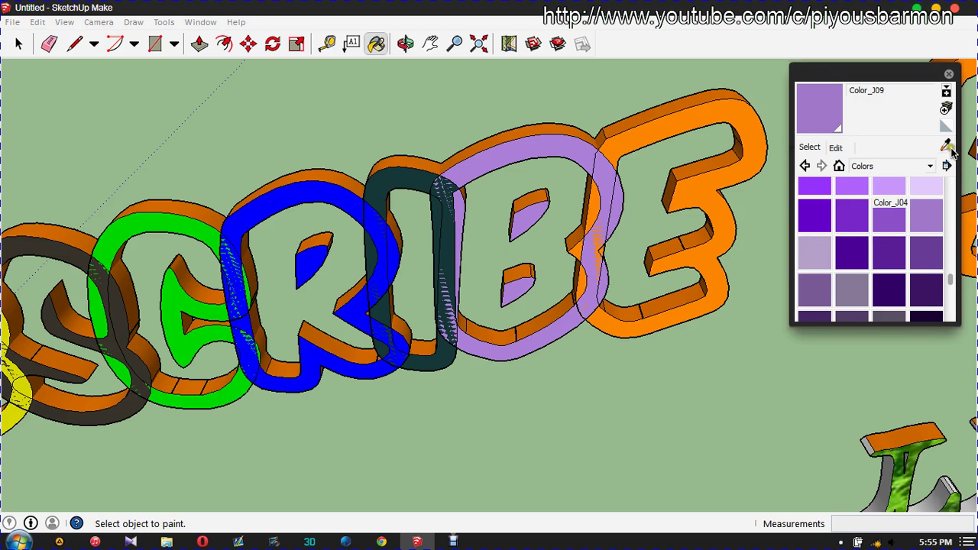
# Sample the I's dark teal and paint the side face between I and B with it.
pyautogui.click(947, 147)
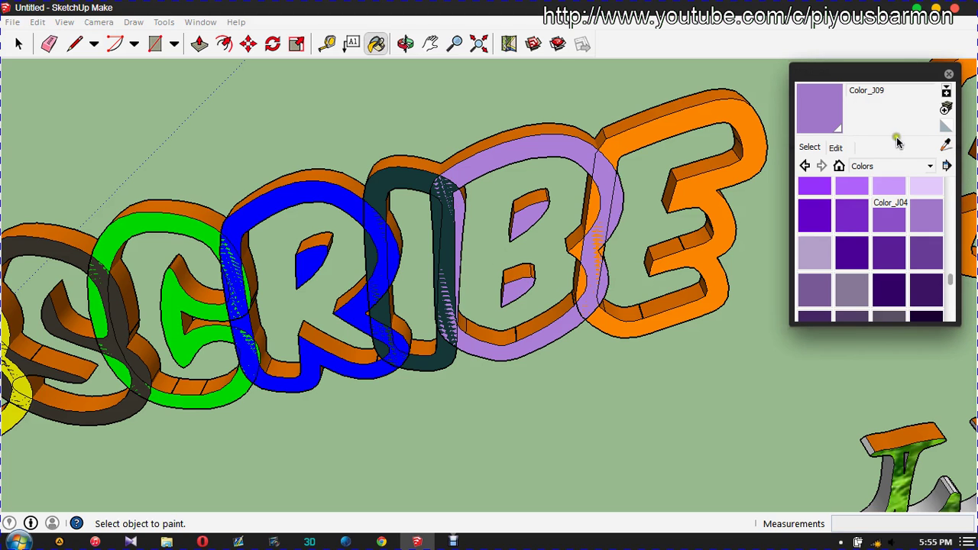
pyautogui.click(947, 145)
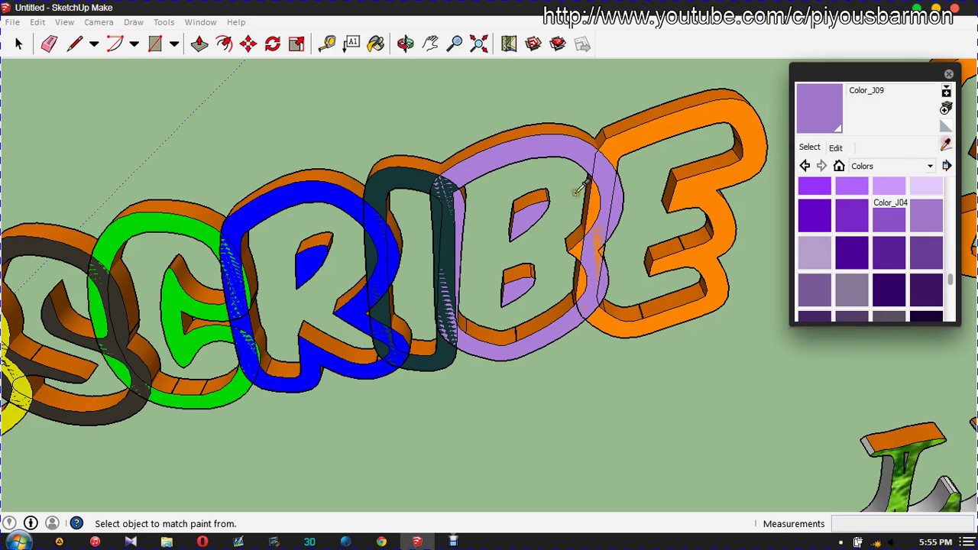
pyautogui.click(290, 197)
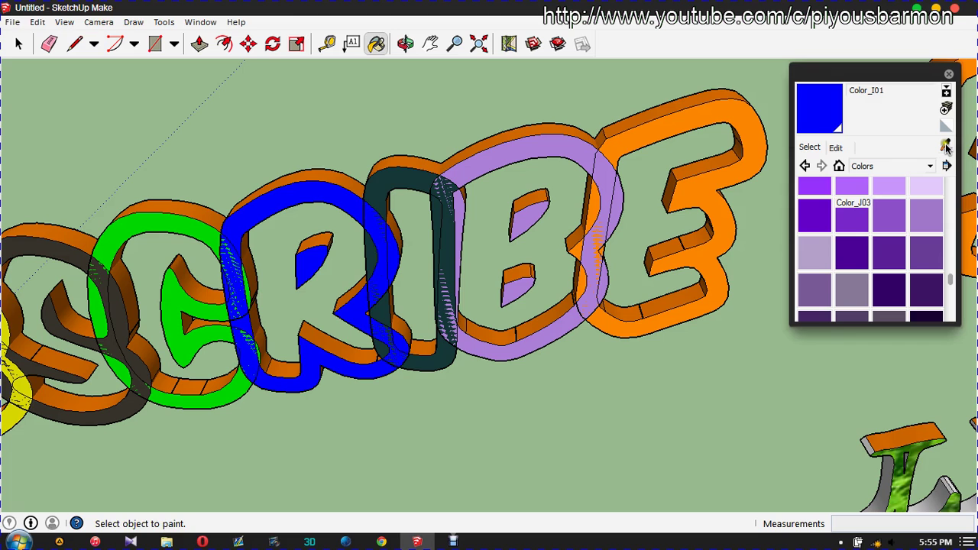
pyautogui.click(945, 147)
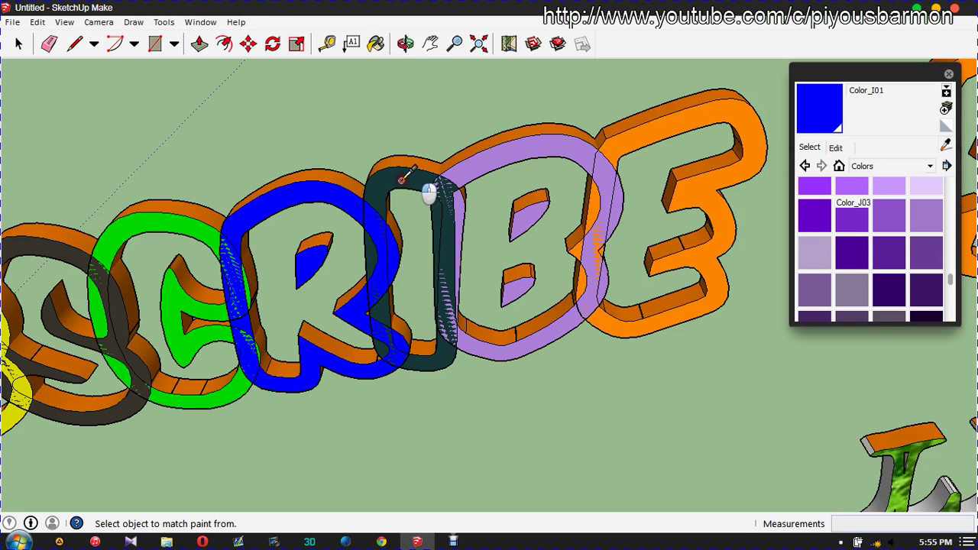
pyautogui.click(451, 191)
pyautogui.click(460, 201)
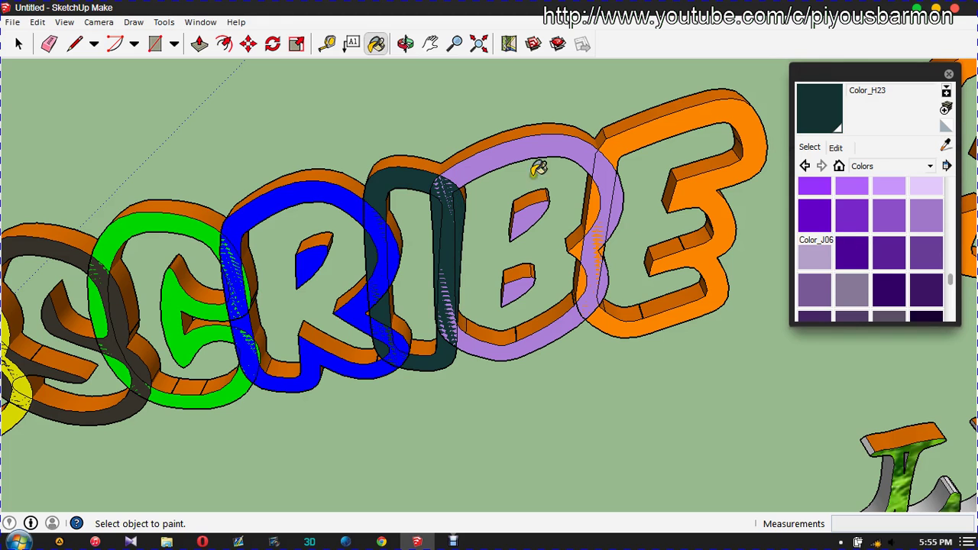
# Sample the B's light purple and paint the inner side face next to the B.
pyautogui.click(947, 149)
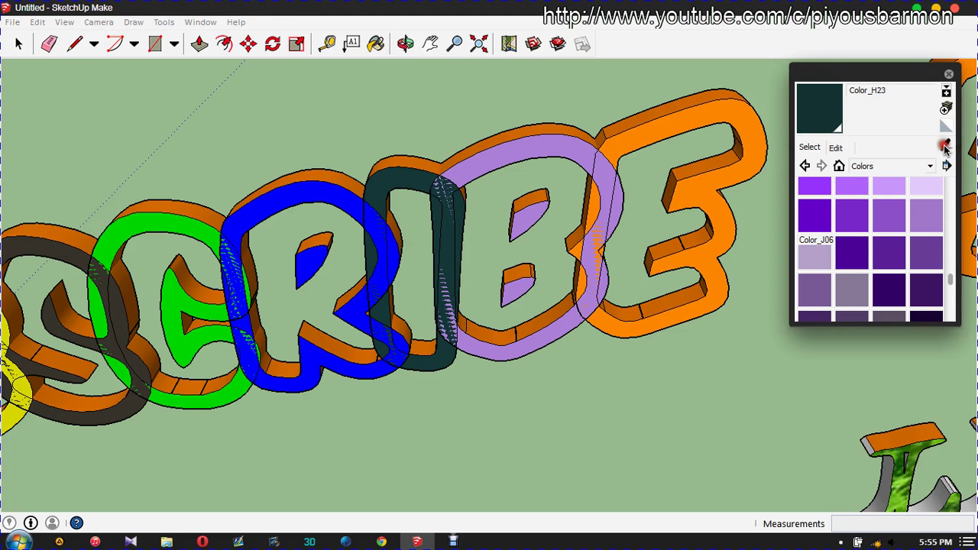
pyautogui.click(495, 159)
pyautogui.click(440, 208)
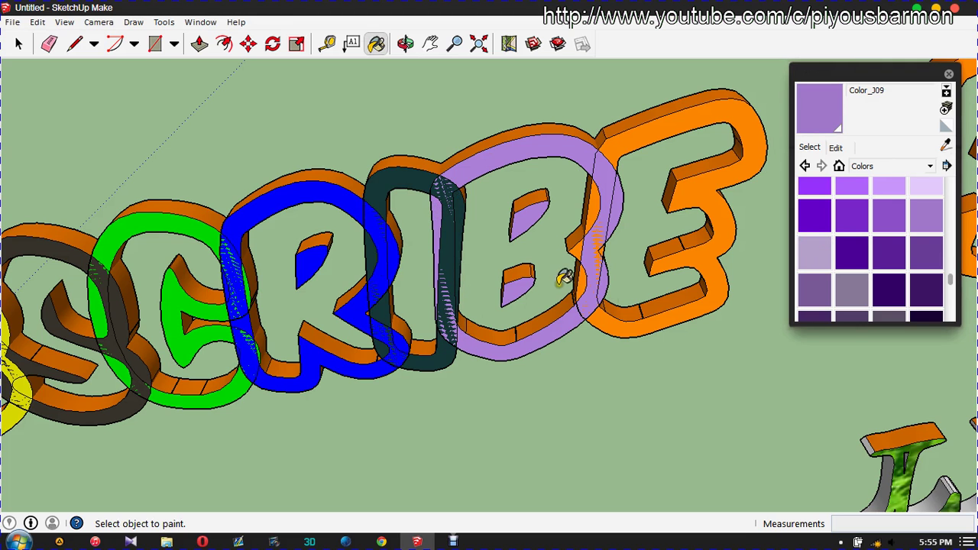
# Orbit to bring HERE into view and paint the last E of SUBSCRIBE magenta Color_L06.
pyautogui.scroll(-2, 754, 227)
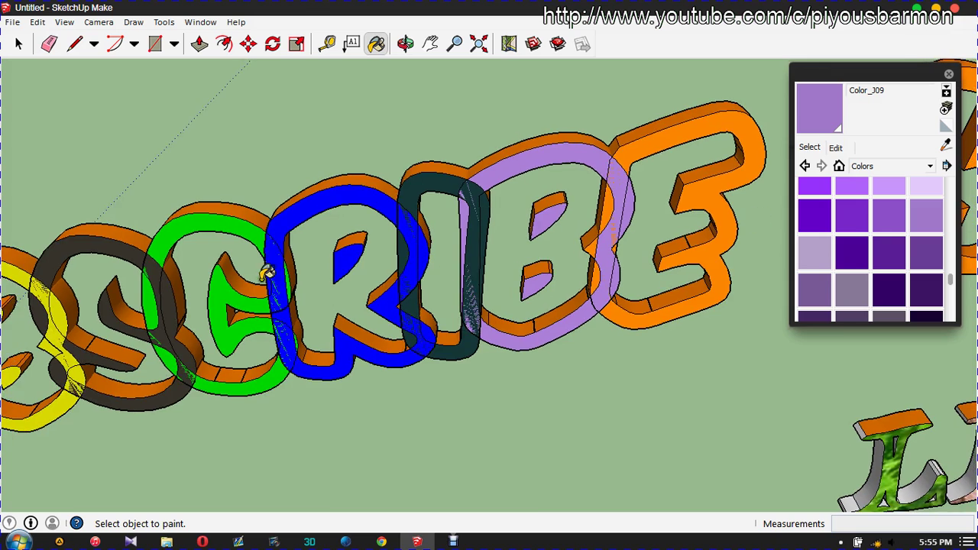
pyautogui.moveTo(263, 273); pyautogui.dragTo(385, 283, button='middle')
pyautogui.scroll(1, 661, 216)
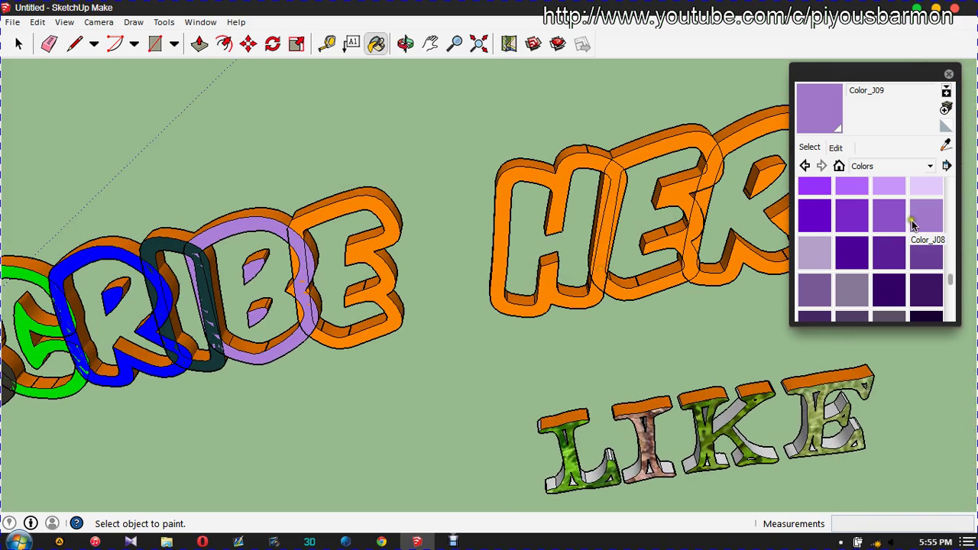
pyautogui.moveTo(951, 265); pyautogui.dragTo(948, 285)
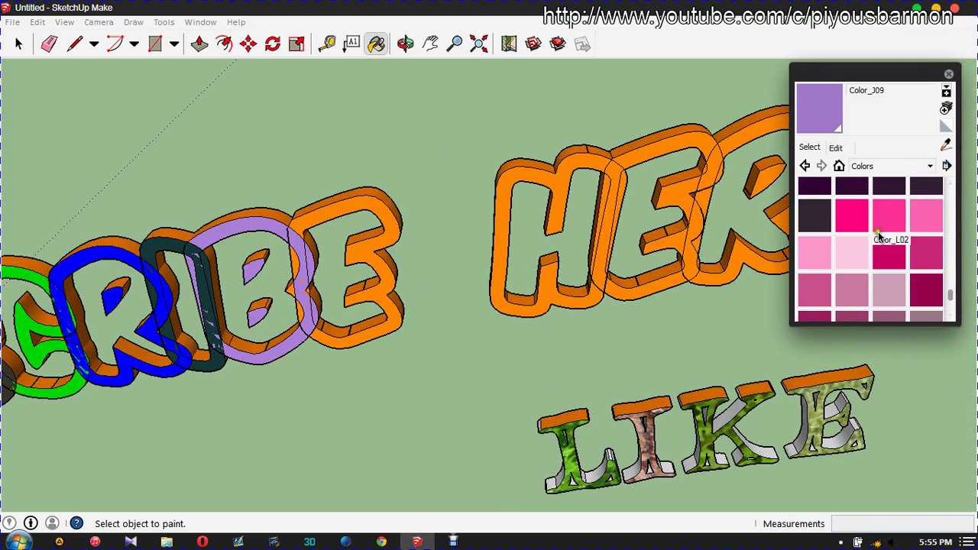
pyautogui.click(855, 222)
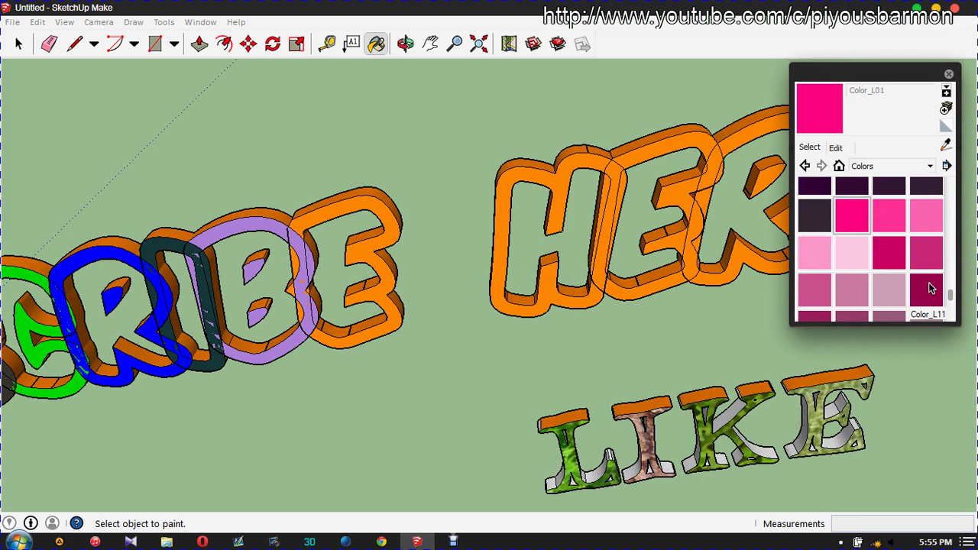
pyautogui.scroll(-3, 944, 297)
pyautogui.scroll(5, 946, 296)
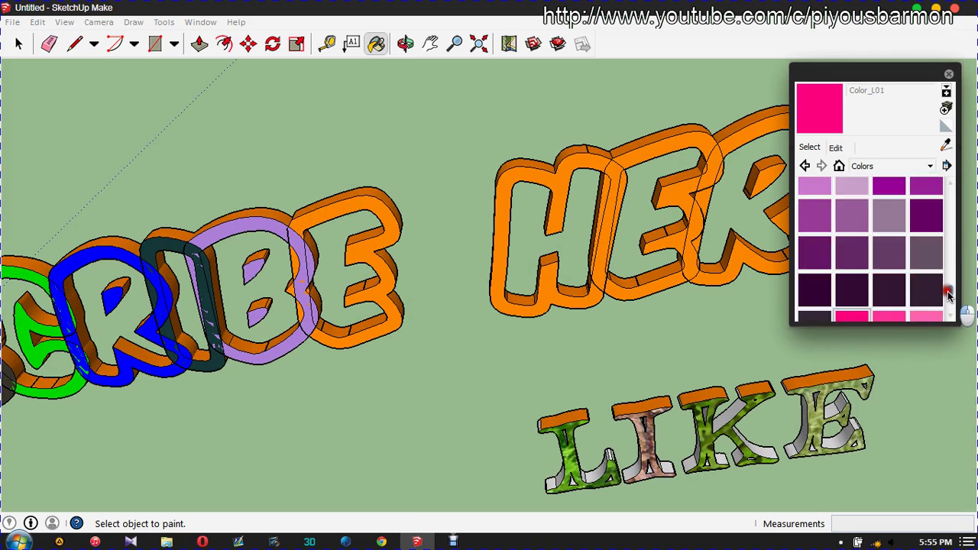
pyautogui.scroll(-1, 946, 296)
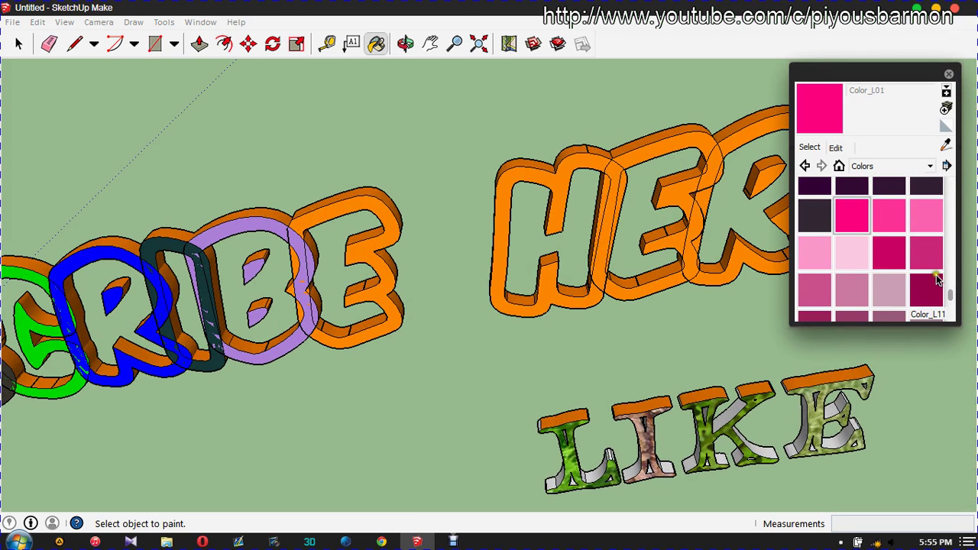
pyautogui.click(893, 254)
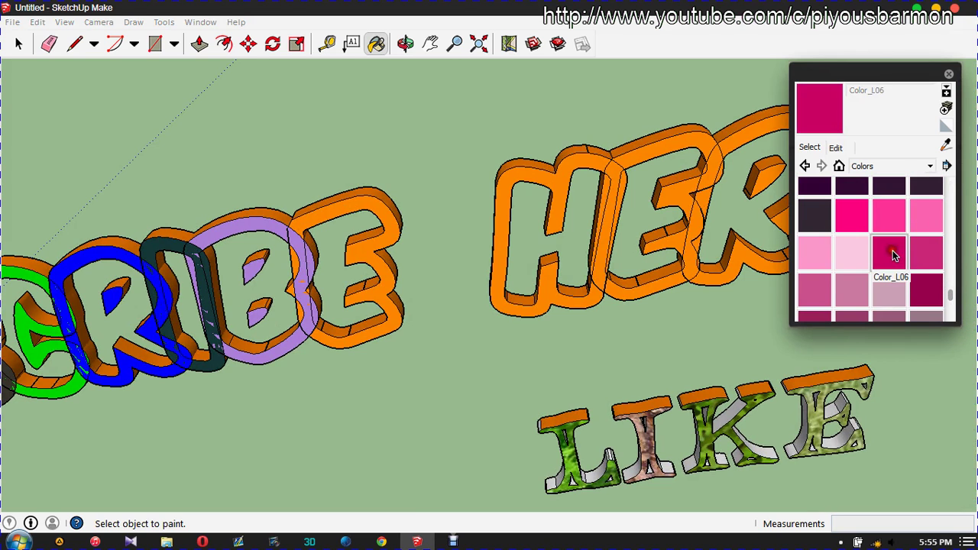
pyautogui.click(345, 199)
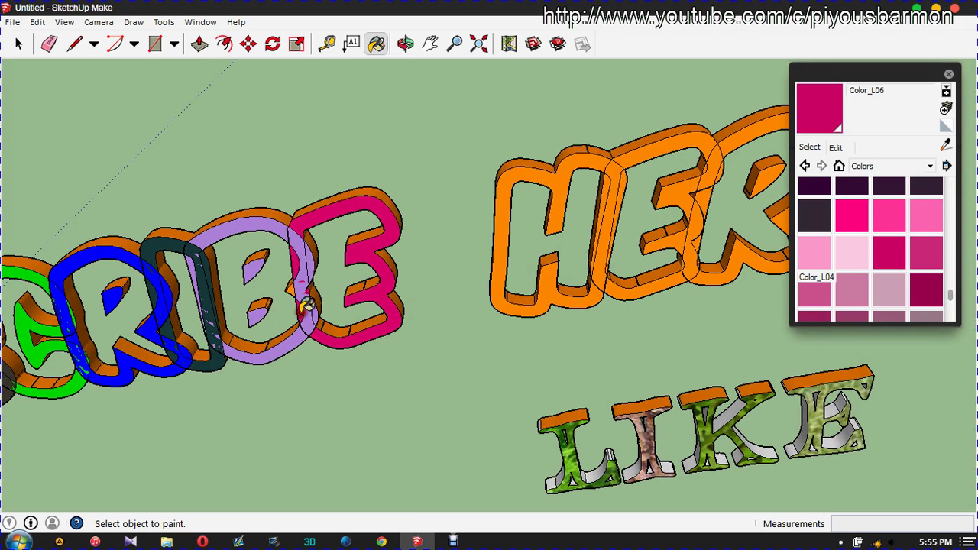
pyautogui.scroll(-2, 174, 320)
pyautogui.scroll(-1, 174, 320)
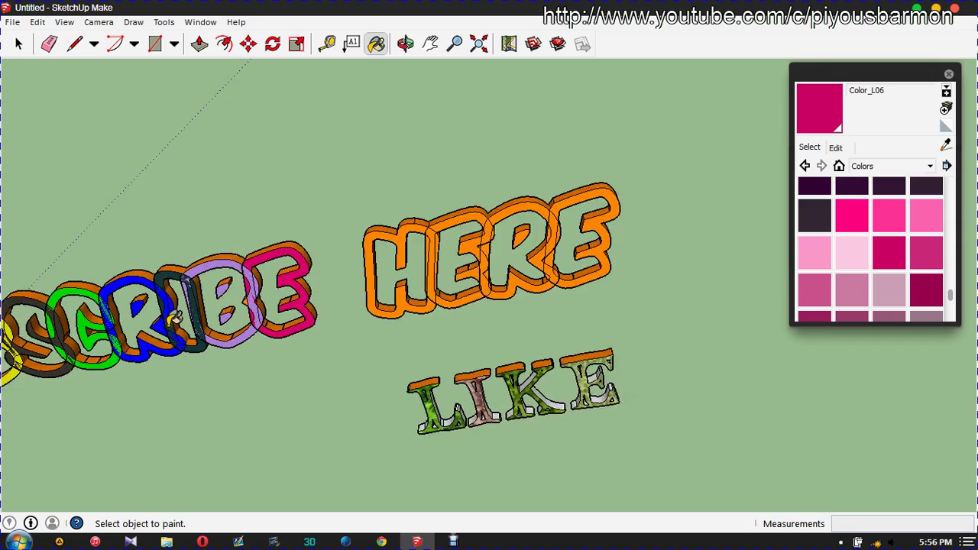
pyautogui.scroll(-1, 174, 320)
pyautogui.scroll(-1, 174, 320)
pyautogui.scroll(-1, 140, 330)
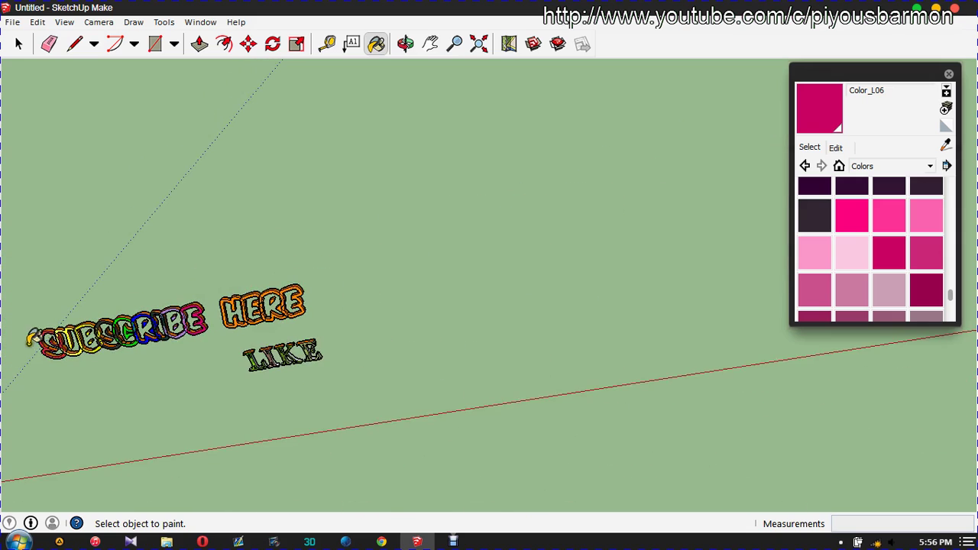
# Zoom in on HERE and paint the H and its side strip dark green Color_G16.
pyautogui.scroll(1, 107, 338)
pyautogui.scroll(2, 107, 338)
pyautogui.scroll(2, 107, 338)
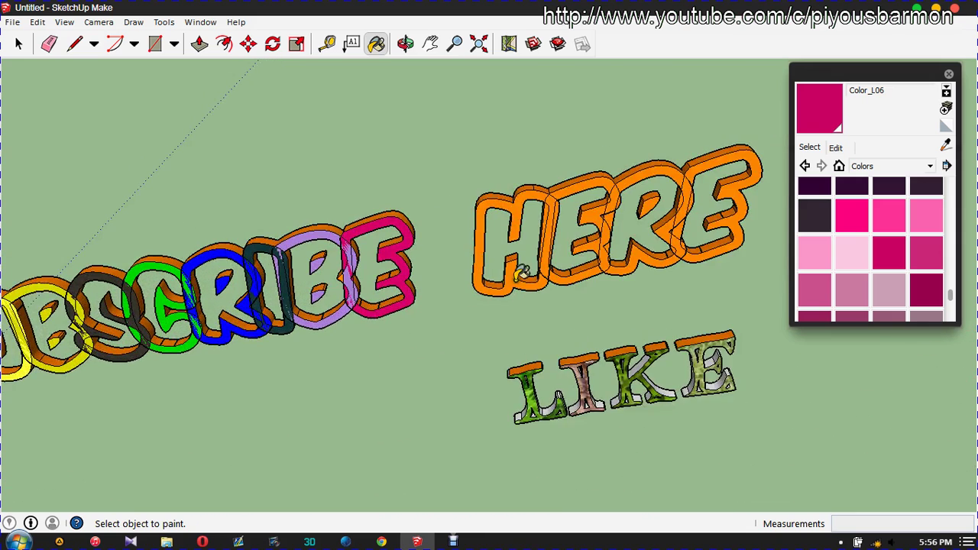
pyautogui.scroll(-2, 130, 353)
pyautogui.scroll(-1, 240, 327)
pyautogui.scroll(2, 556, 288)
pyautogui.scroll(2, 331, 267)
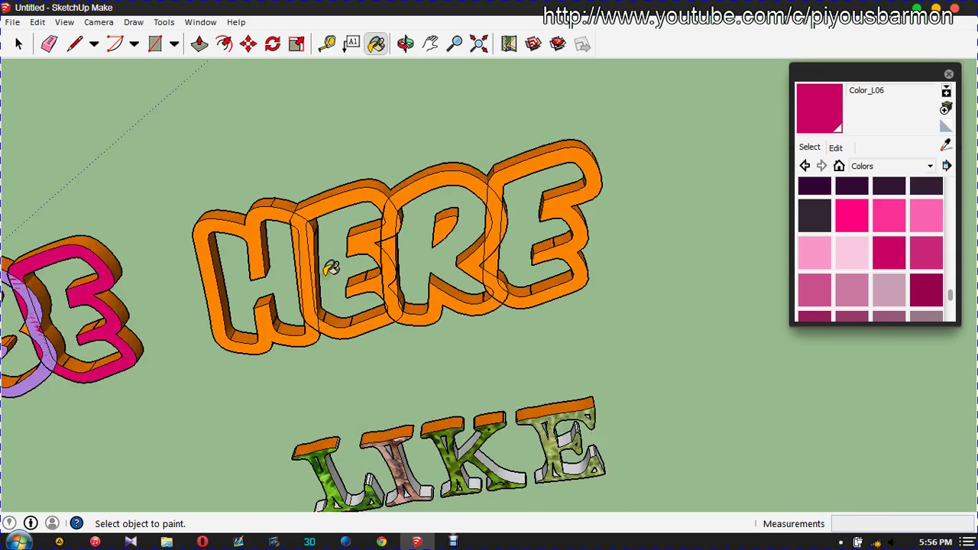
pyautogui.click(889, 256)
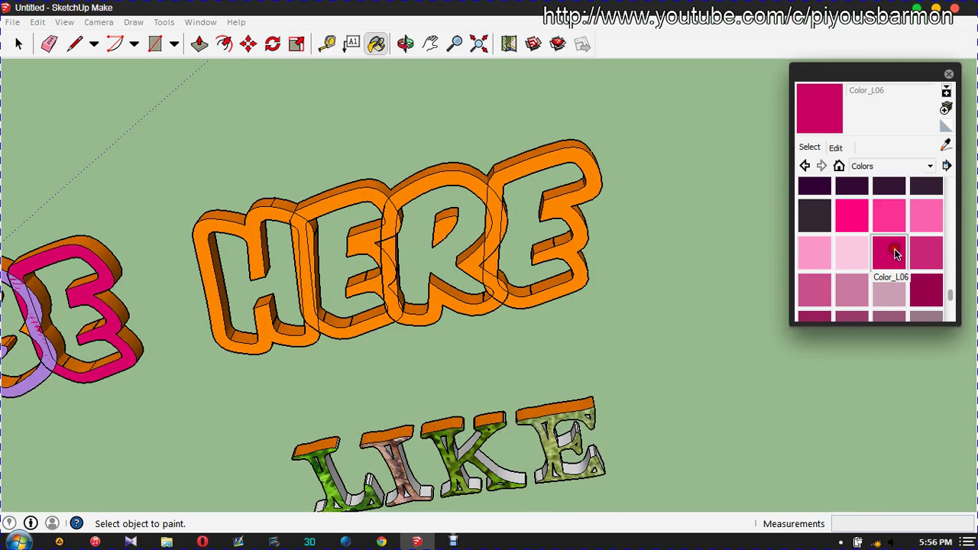
pyautogui.moveTo(953, 303); pyautogui.dragTo(952, 260)
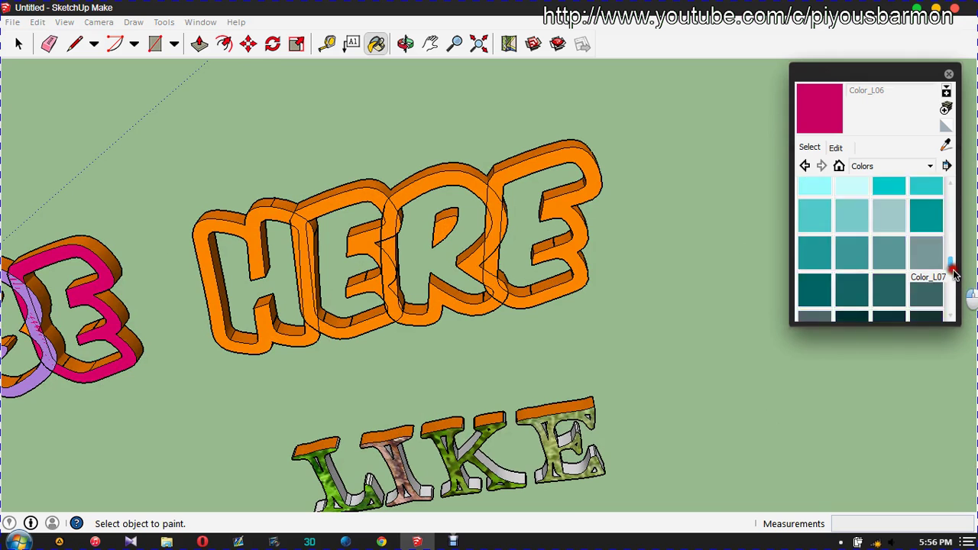
pyautogui.click(927, 199)
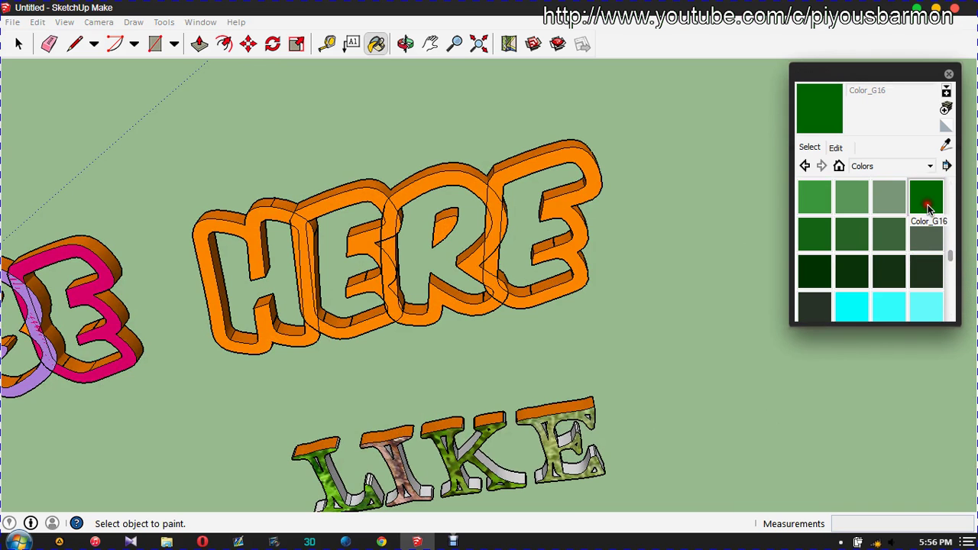
pyautogui.click(258, 228)
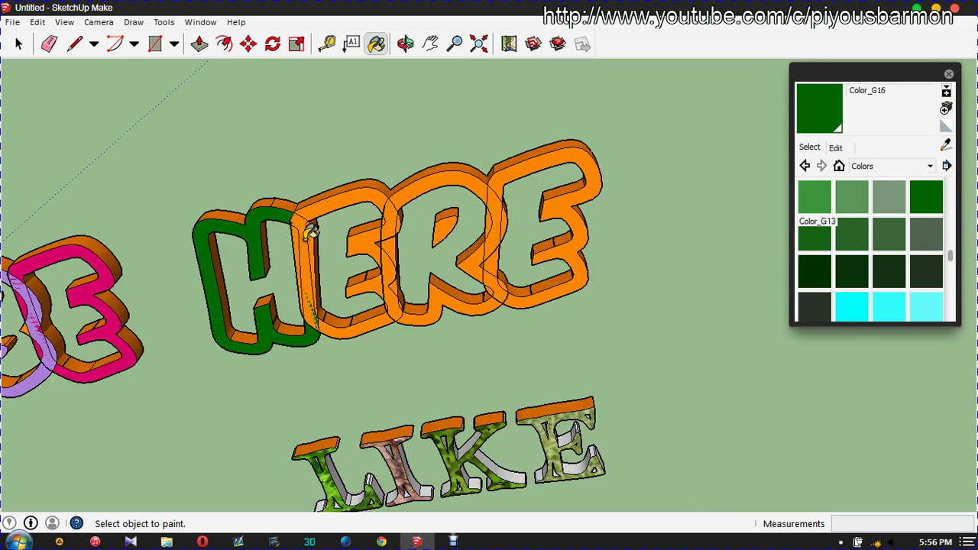
pyautogui.click(314, 229)
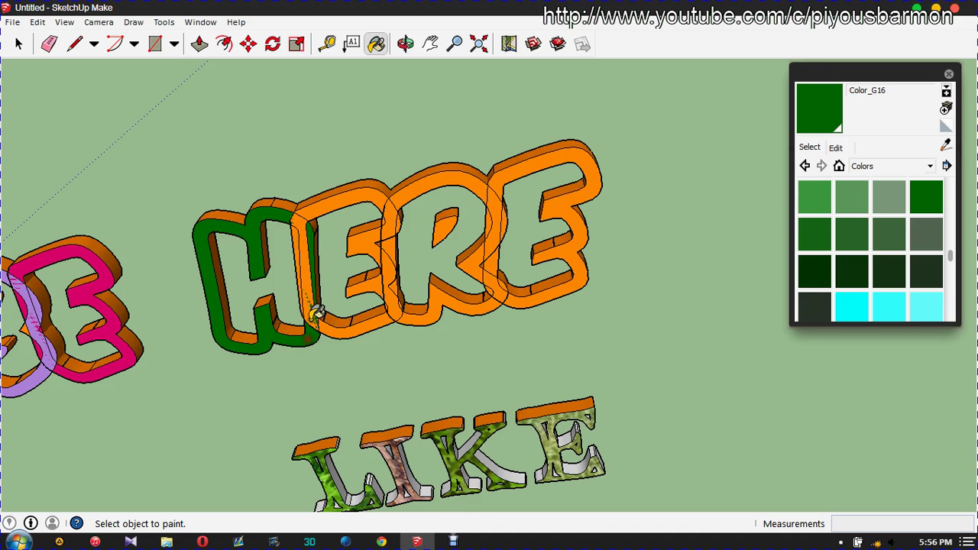
# Paint the first E of HERE with the blue Color_I06.
pyautogui.moveTo(953, 258); pyautogui.dragTo(946, 276)
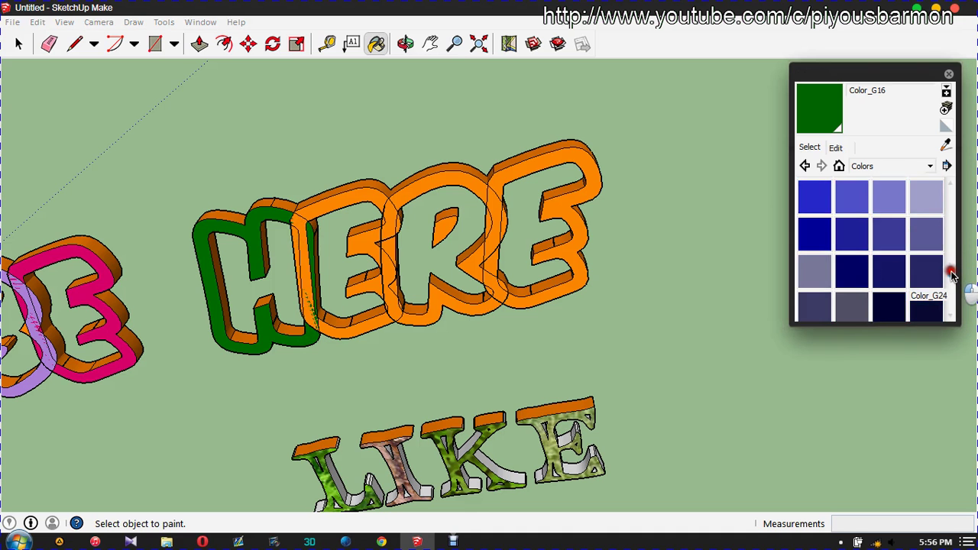
pyautogui.click(946, 275)
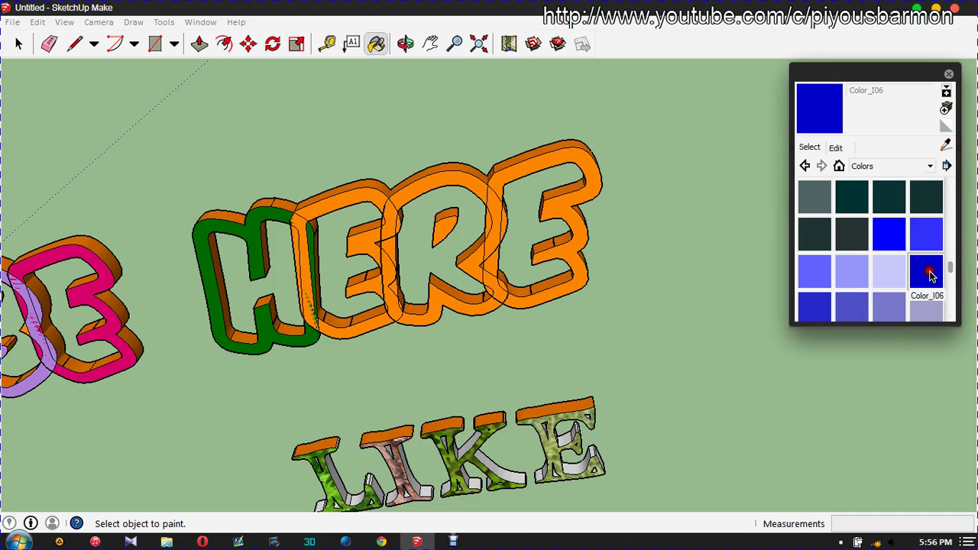
pyautogui.click(331, 201)
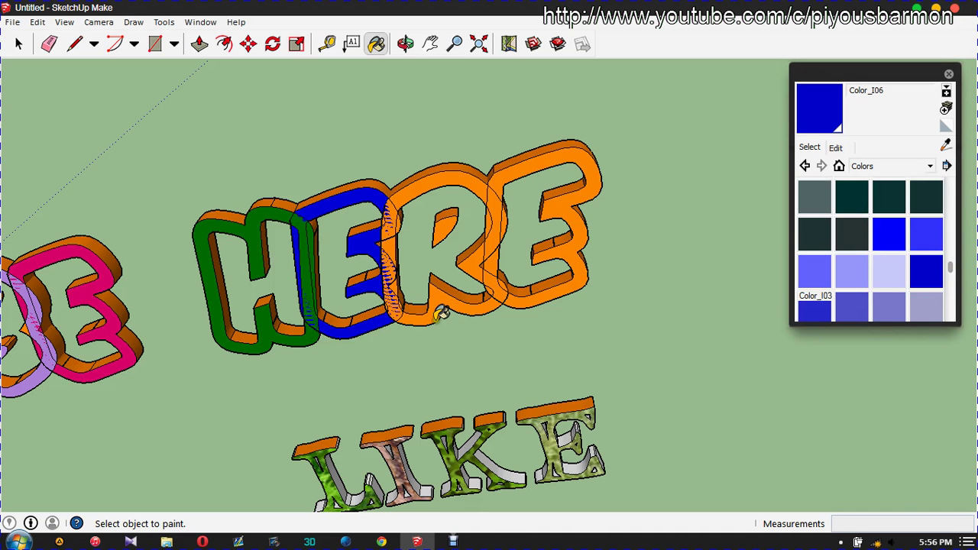
# Paint the R's faces, including its hole, and the final E in bright green Color_F01.
pyautogui.moveTo(953, 267); pyautogui.dragTo(950, 241)
pyautogui.click(927, 251)
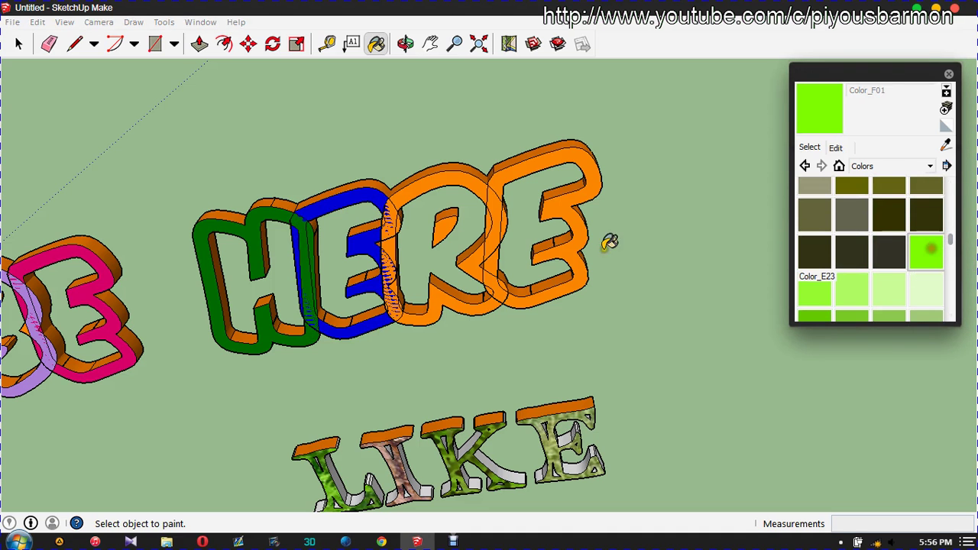
pyautogui.click(423, 186)
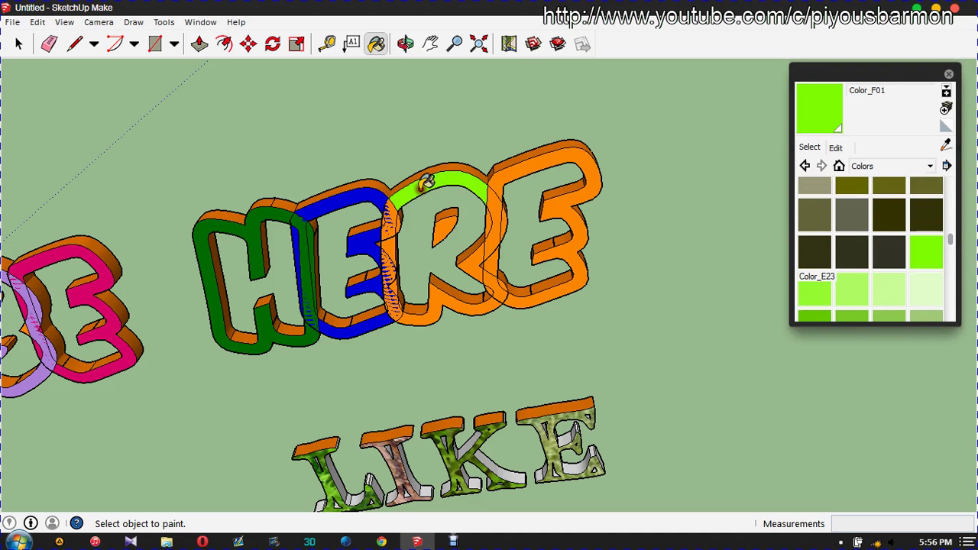
pyautogui.click(395, 217)
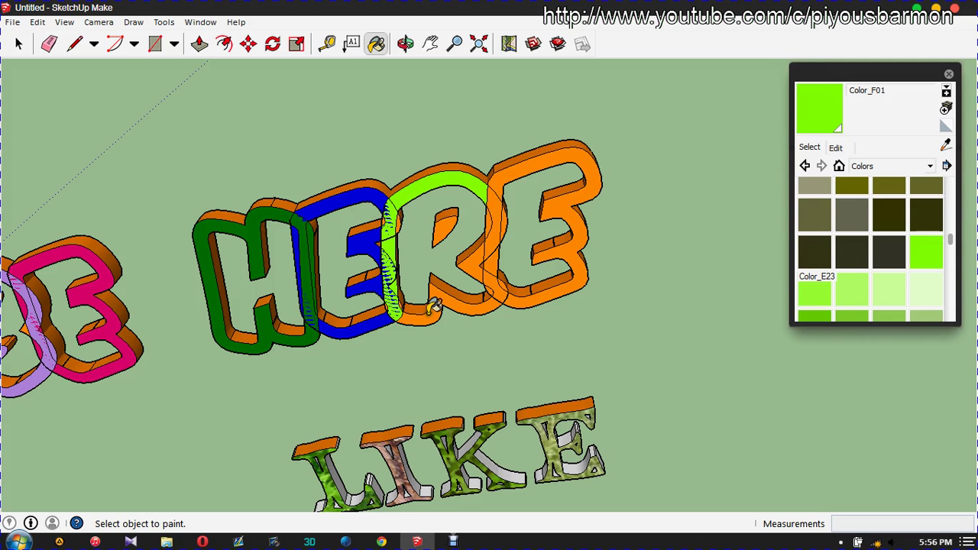
pyautogui.click(433, 309)
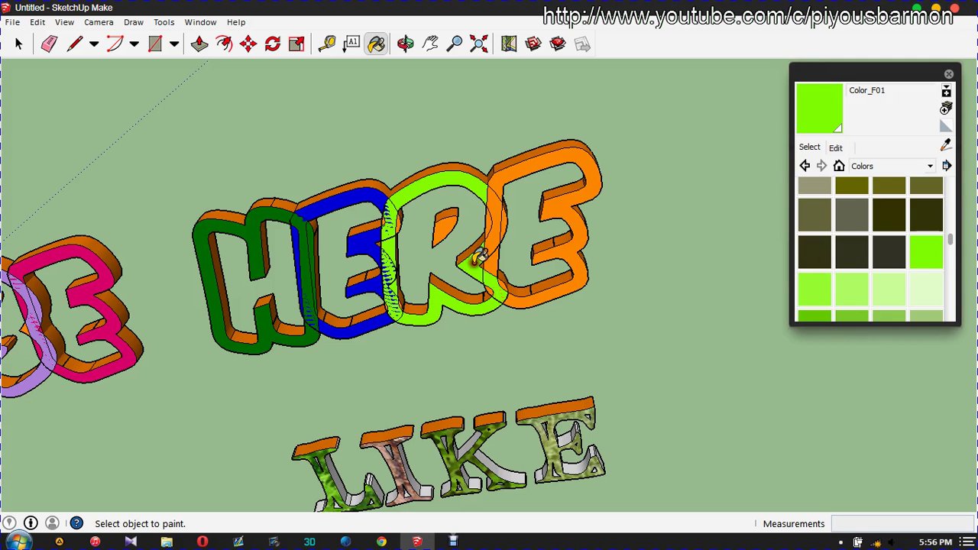
pyautogui.click(499, 227)
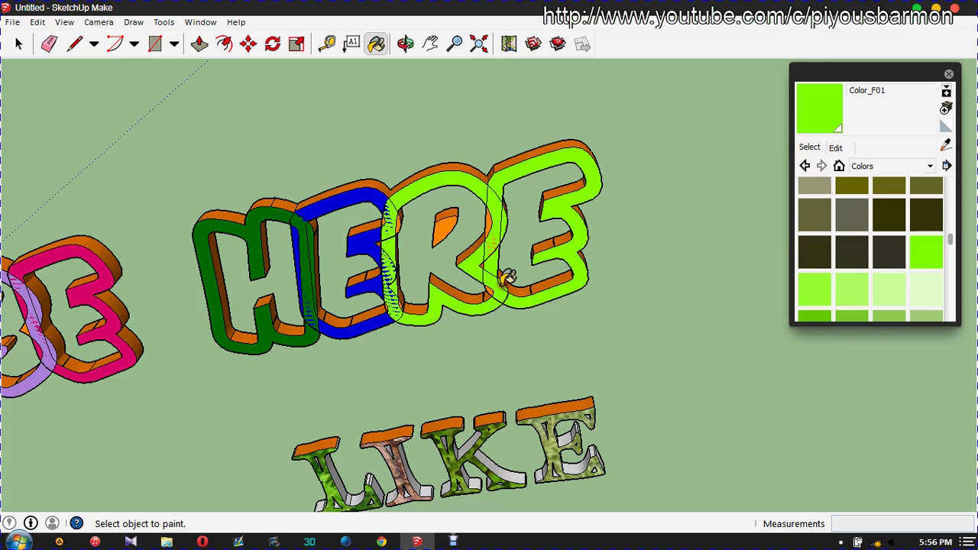
pyautogui.click(445, 224)
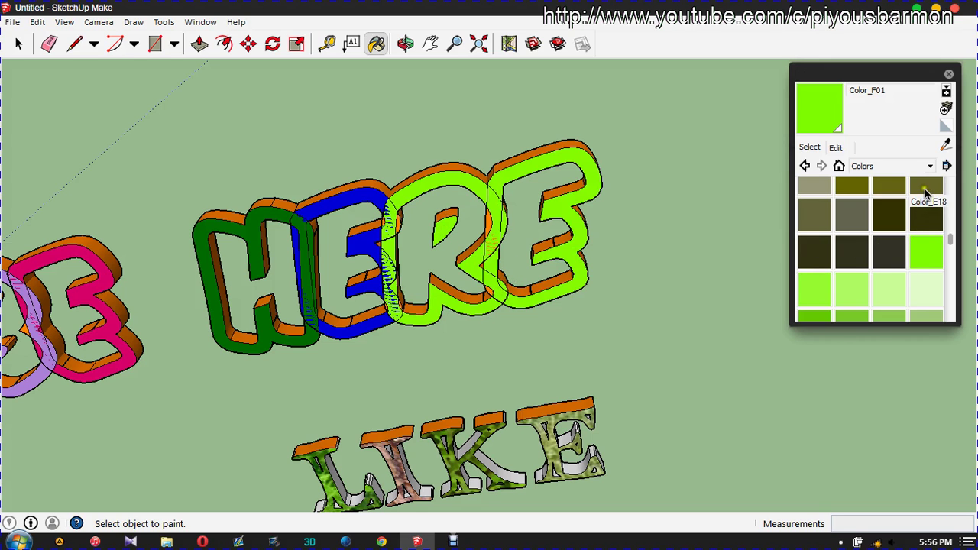
# Repaint the final E of HERE with the red-orange Color_B06 from the reds.
pyautogui.scroll(2, 946, 248)
pyautogui.scroll(2, 946, 243)
pyautogui.scroll(2, 947, 237)
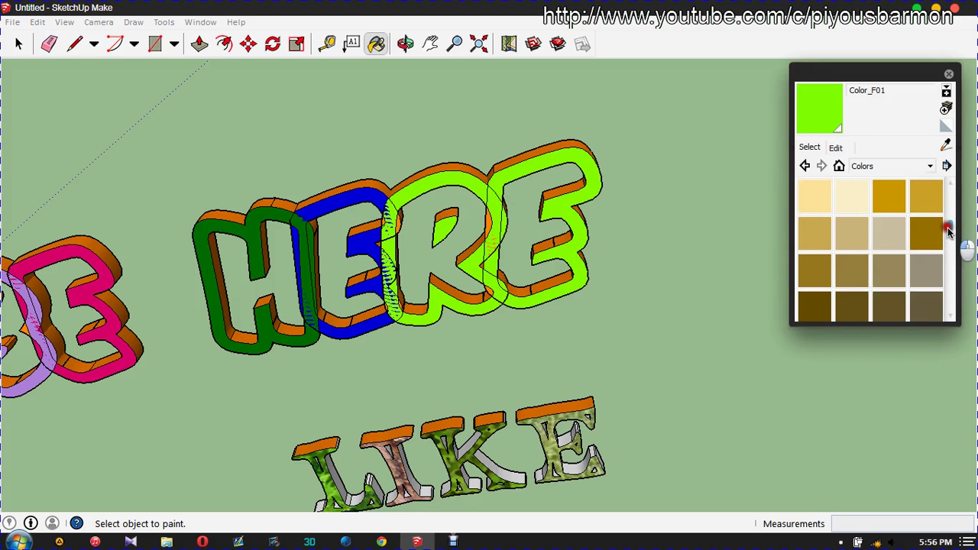
pyautogui.scroll(1, 948, 231)
pyautogui.scroll(2, 947, 231)
pyautogui.scroll(2, 948, 228)
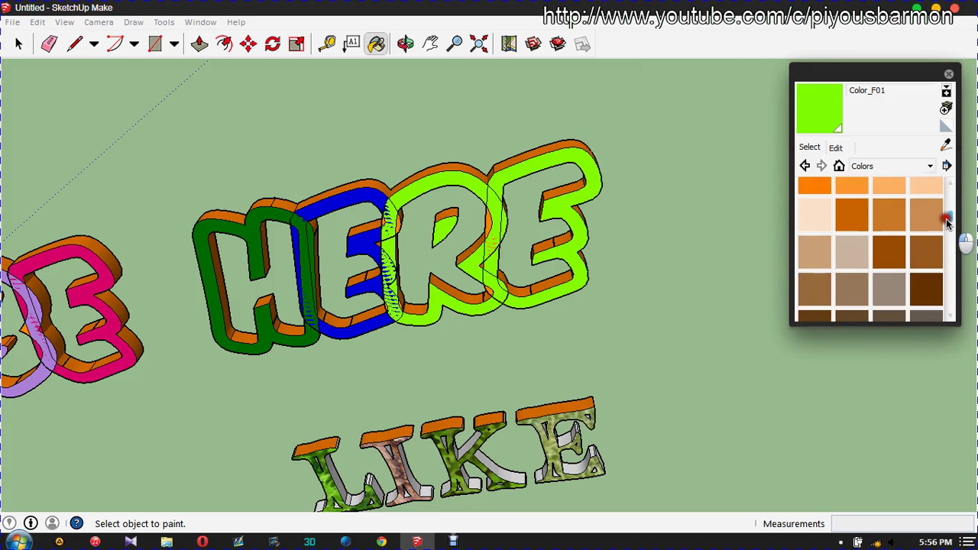
pyautogui.scroll(2, 948, 223)
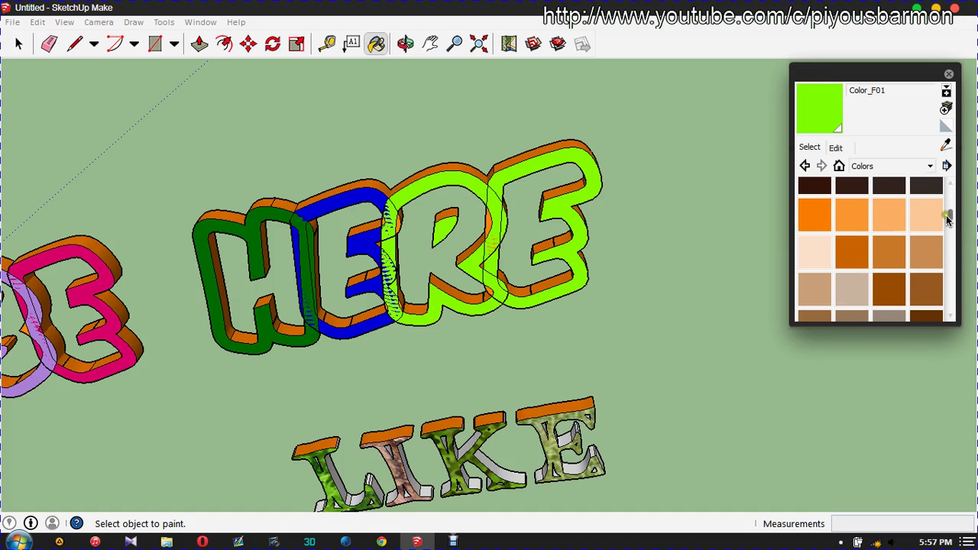
pyautogui.scroll(2, 948, 216)
pyautogui.scroll(2, 948, 209)
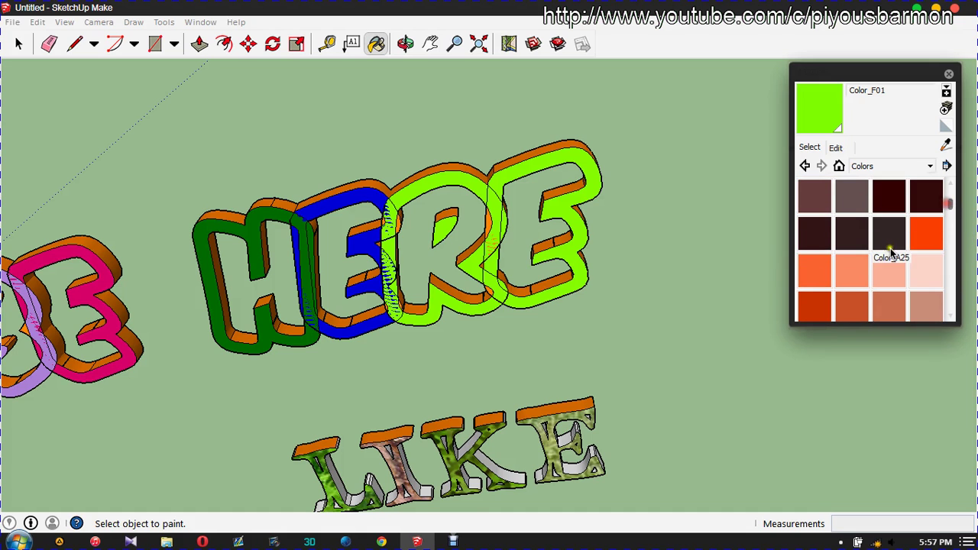
pyautogui.click(814, 304)
pyautogui.click(530, 151)
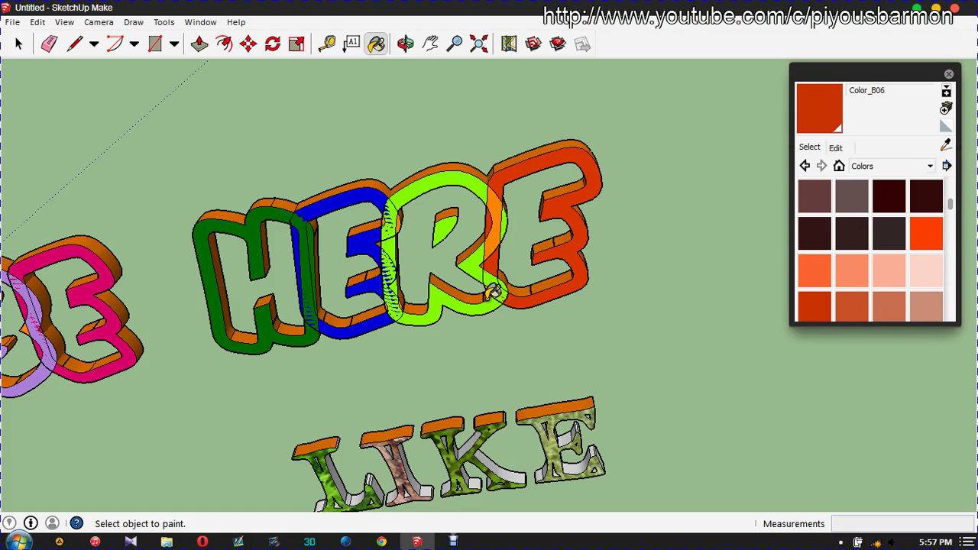
pyautogui.scroll(1, 495, 285)
pyautogui.scroll(2, 495, 284)
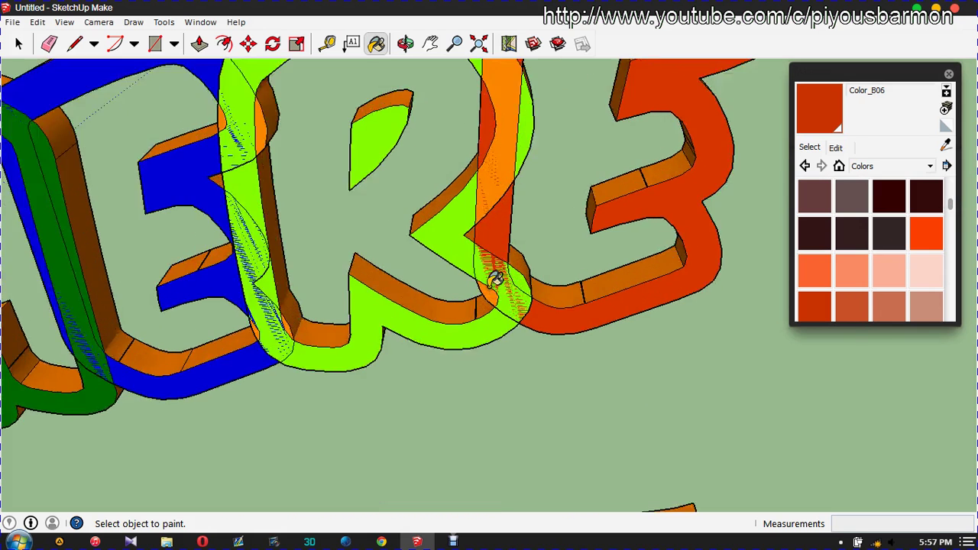
pyautogui.scroll(2, 495, 284)
pyautogui.scroll(1, 491, 287)
pyautogui.scroll(2, 491, 263)
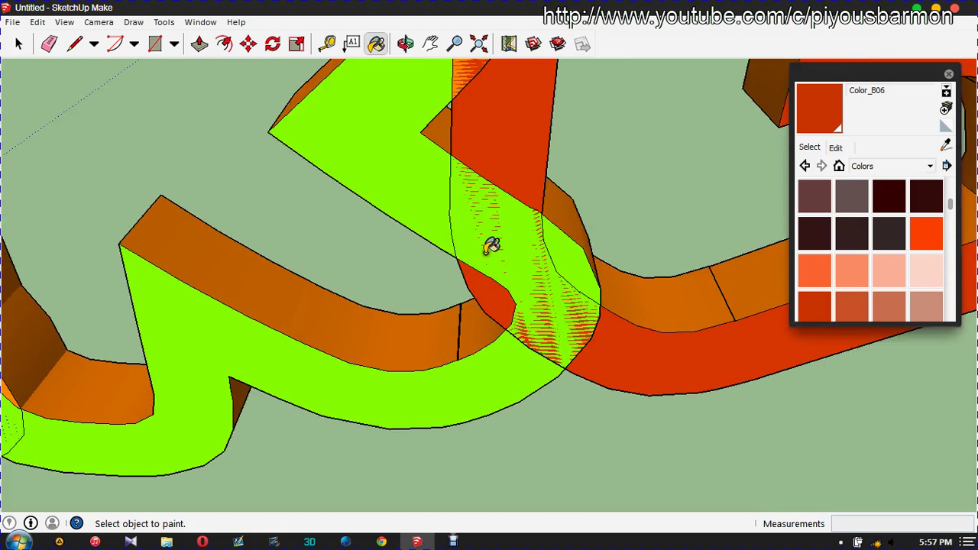
pyautogui.scroll(-2, 479, 357)
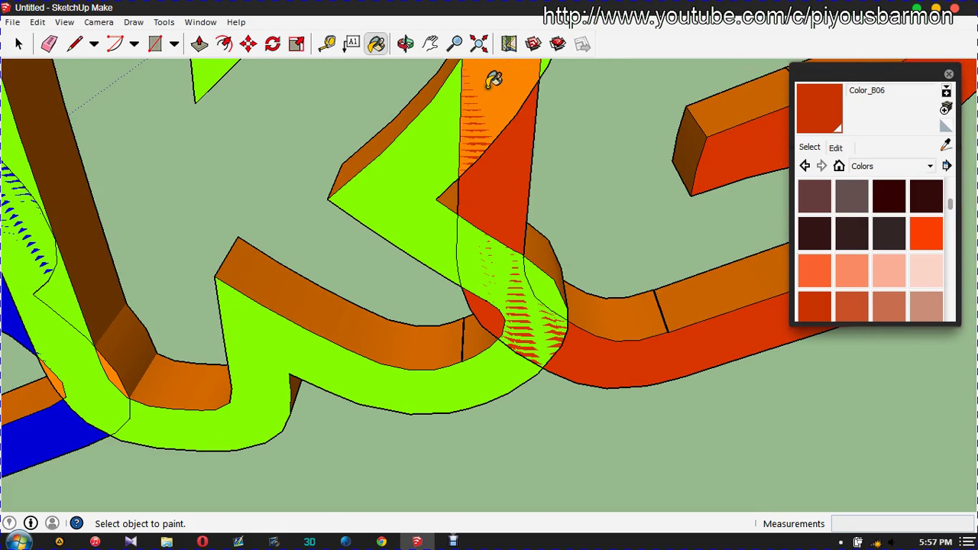
pyautogui.scroll(2, 465, 247)
pyautogui.scroll(-2, 474, 306)
pyautogui.scroll(-2, 467, 329)
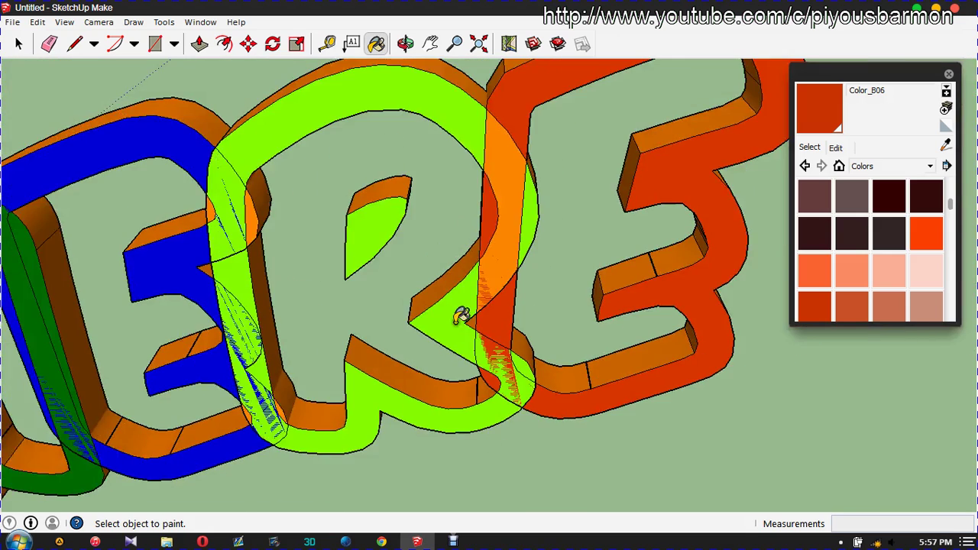
pyautogui.scroll(4, 487, 107)
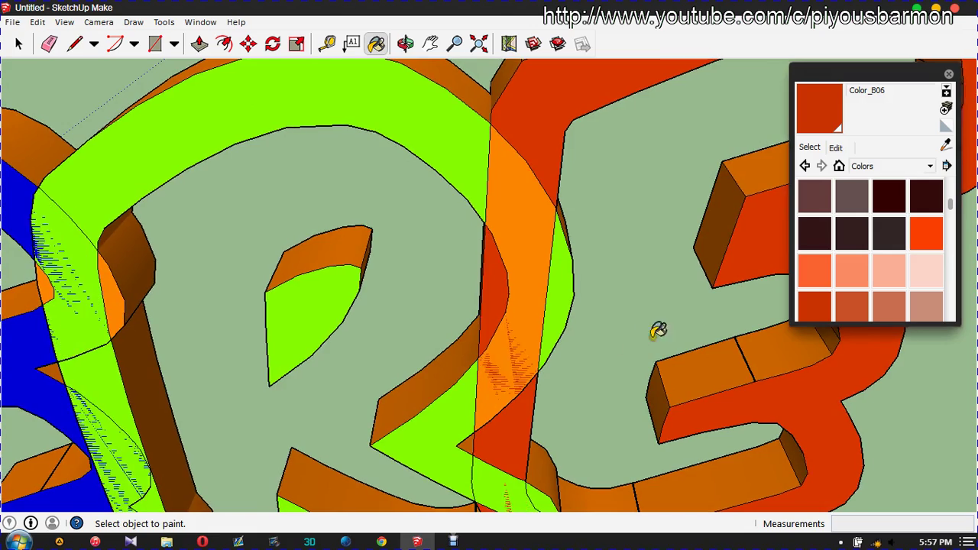
pyautogui.scroll(-3, 513, 350)
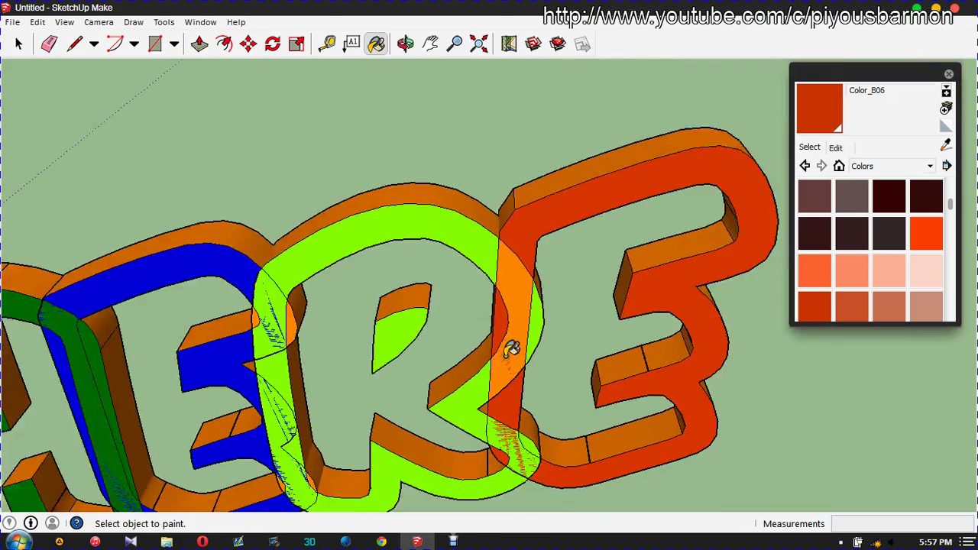
pyautogui.scroll(-3, 694, 313)
pyautogui.scroll(-1, 549, 330)
pyautogui.scroll(-2, 550, 329)
# Zoom in and out to review the multicoloured SUBSCRIBE HERE and textured LIKE lettering.
pyautogui.scroll(-1, 463, 363)
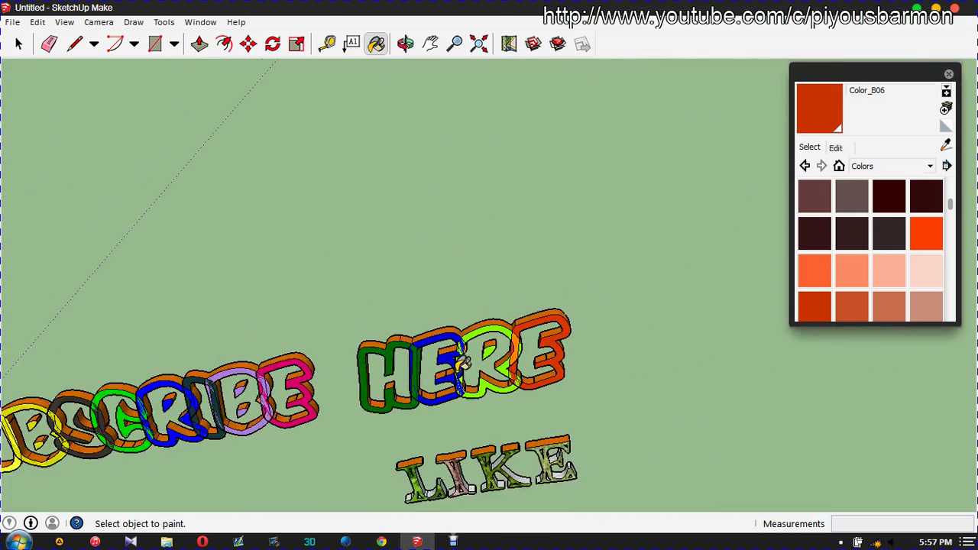
pyautogui.scroll(-2, 441, 385)
pyautogui.scroll(2, 496, 374)
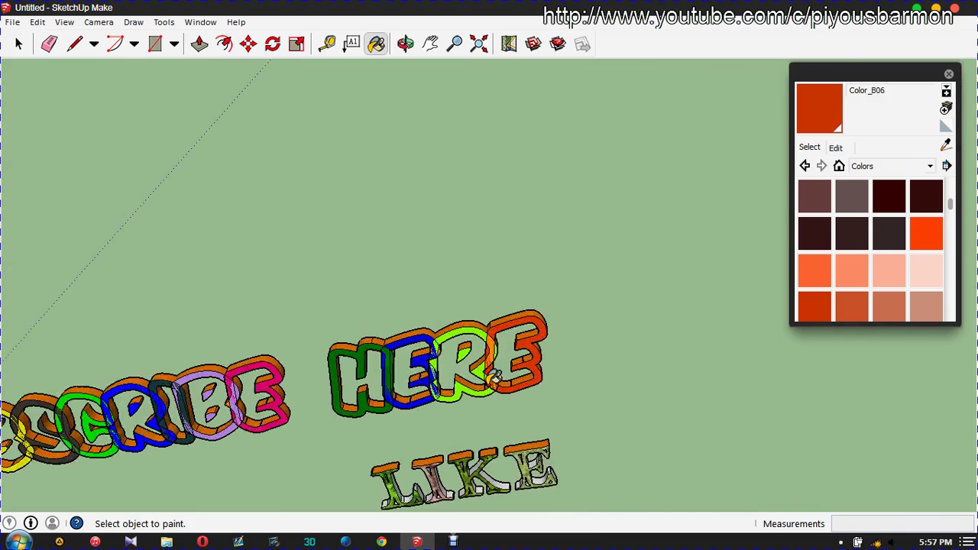
pyautogui.scroll(2, 440, 396)
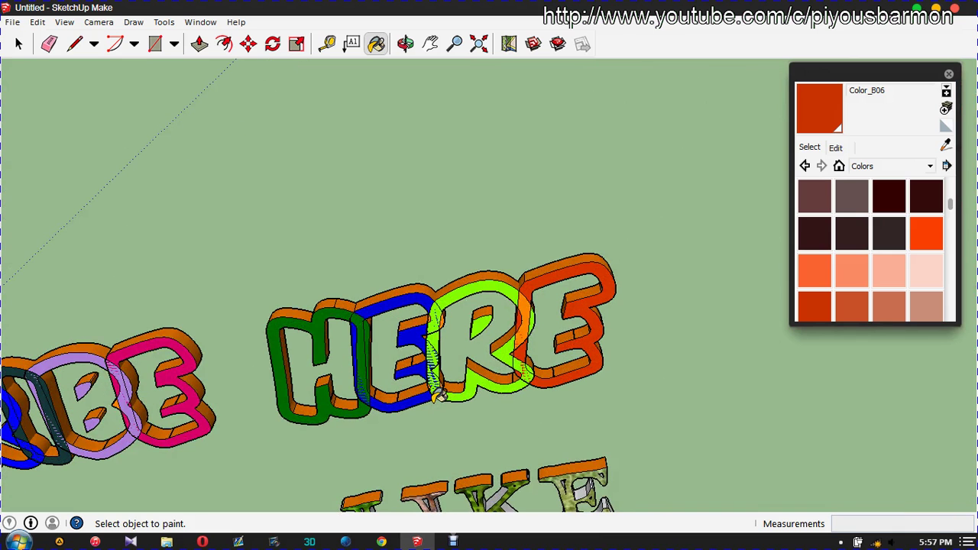
pyautogui.scroll(-2, 439, 394)
pyautogui.scroll(-1, 319, 397)
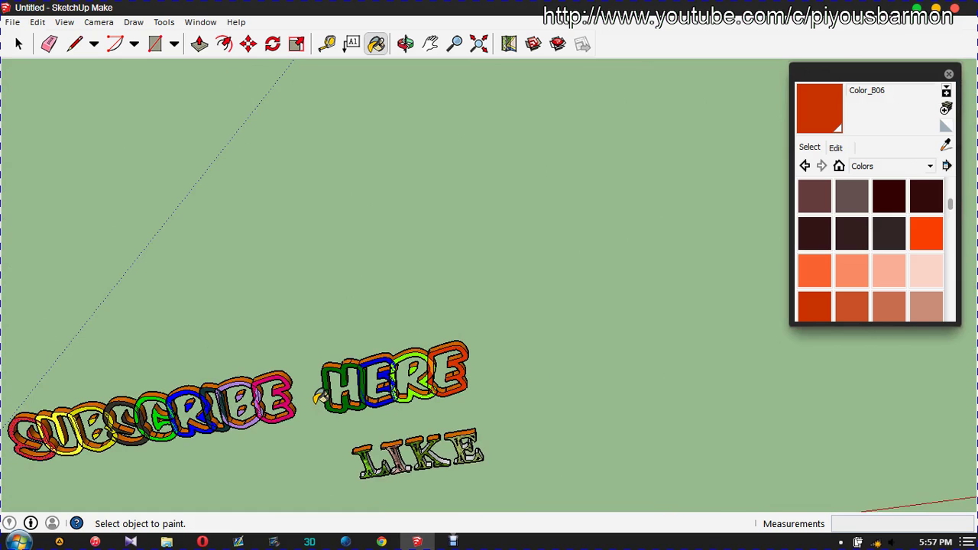
pyautogui.scroll(-1, 319, 398)
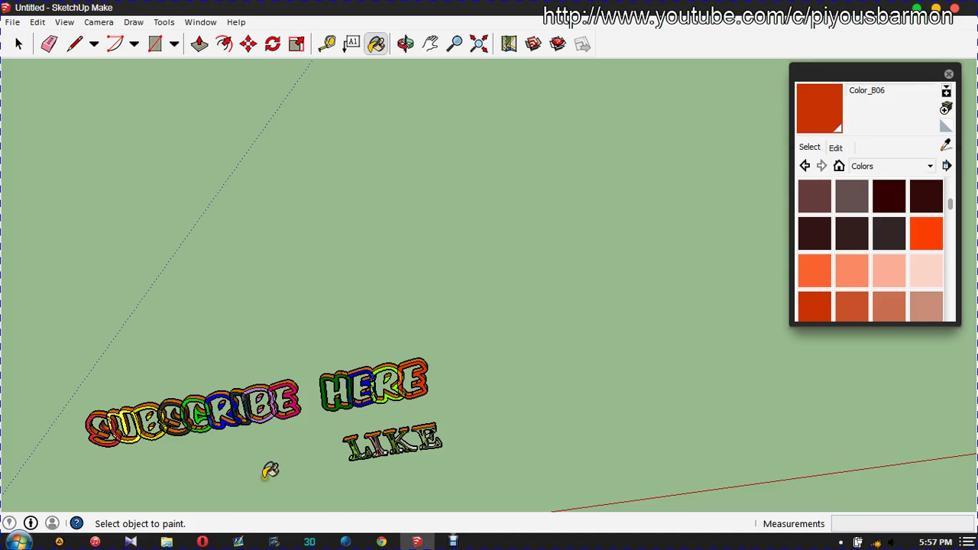
pyautogui.scroll(2, 267, 470)
pyautogui.scroll(2, 433, 459)
pyautogui.scroll(1, 572, 415)
pyautogui.scroll(1, 497, 424)
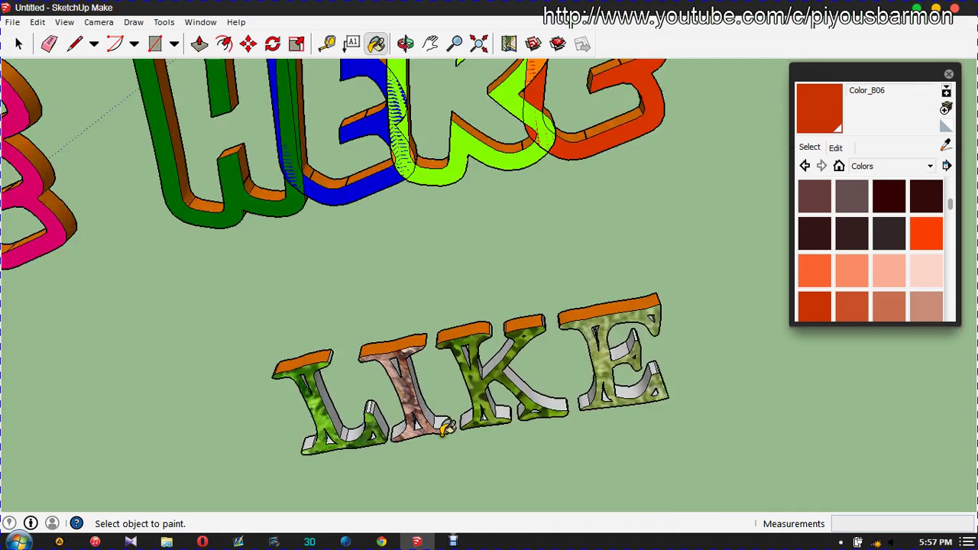
pyautogui.scroll(1, 446, 430)
pyautogui.scroll(-2, 445, 429)
pyautogui.scroll(-1, 451, 428)
pyautogui.scroll(-1, 541, 303)
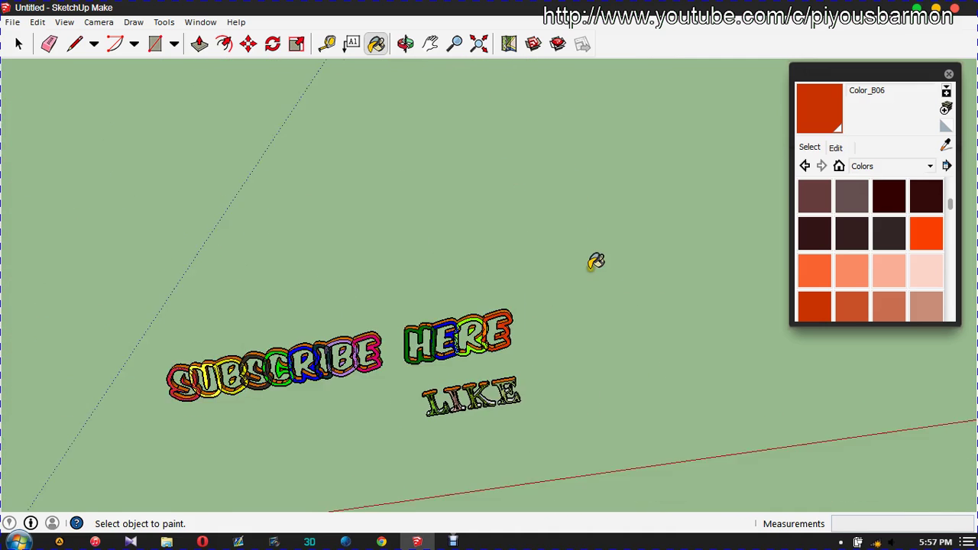
pyautogui.scroll(-1, 565, 299)
# Select a dark colour swatch and close the Materials panel.
pyautogui.scroll(1, 209, 459)
pyautogui.scroll(2, 347, 450)
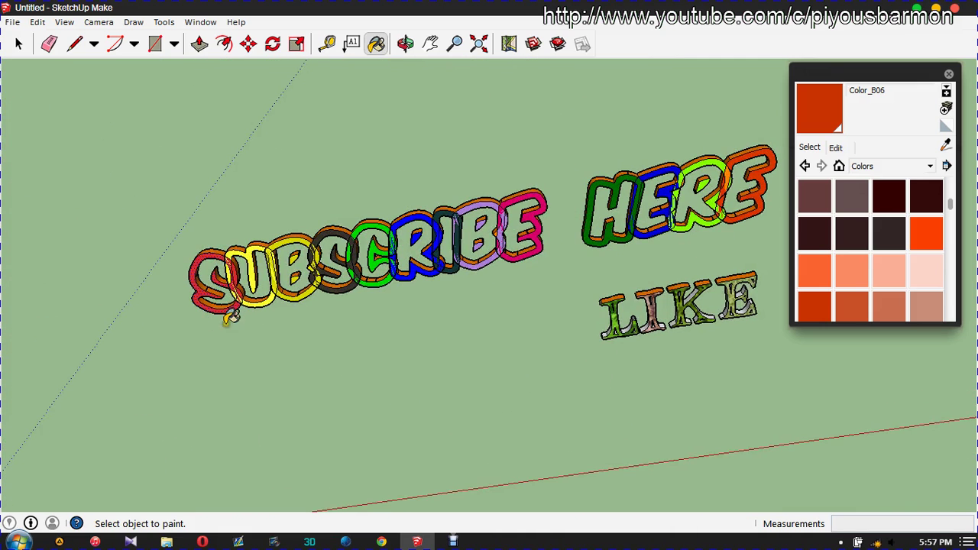
pyautogui.scroll(1, 785, 156)
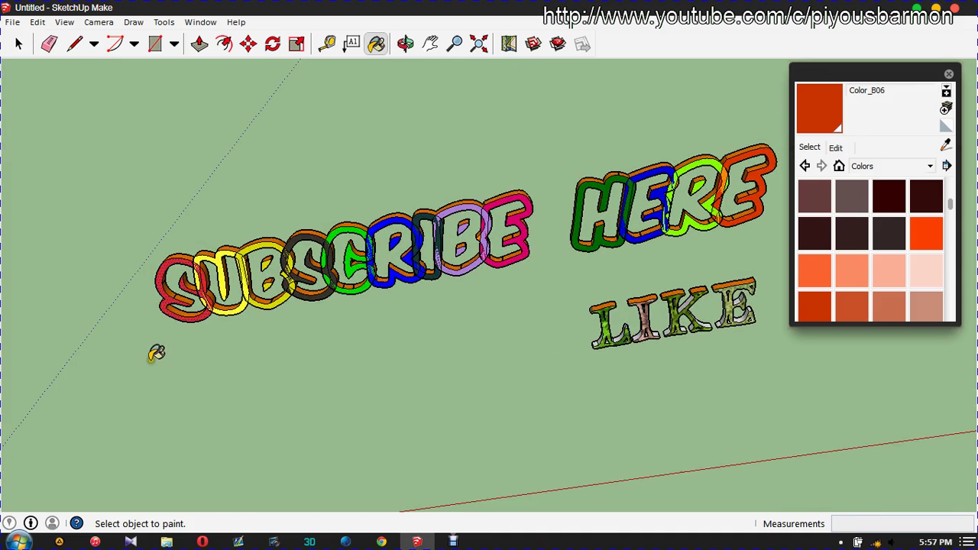
pyautogui.scroll(-1, 147, 360)
pyautogui.scroll(1, 612, 235)
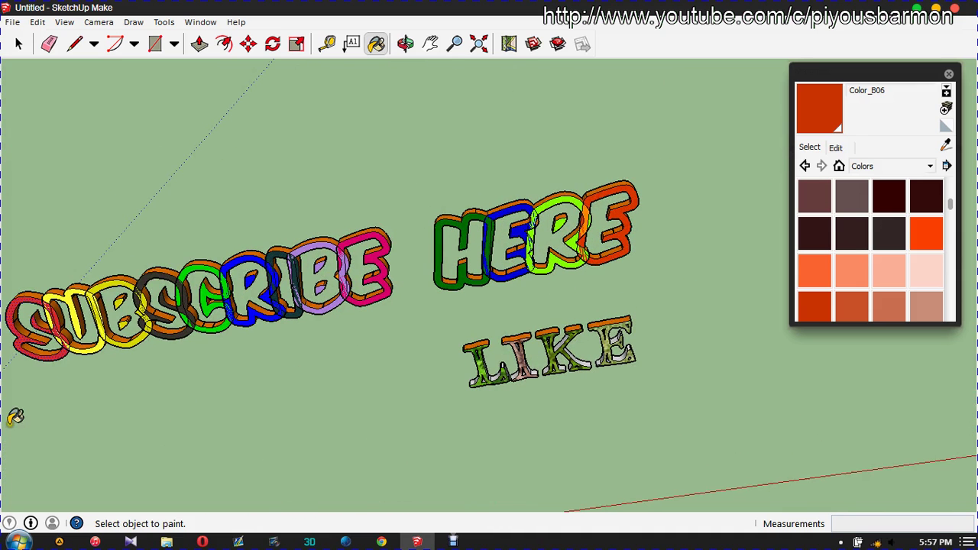
pyautogui.scroll(-1, 6, 403)
pyautogui.scroll(-1, 662, 191)
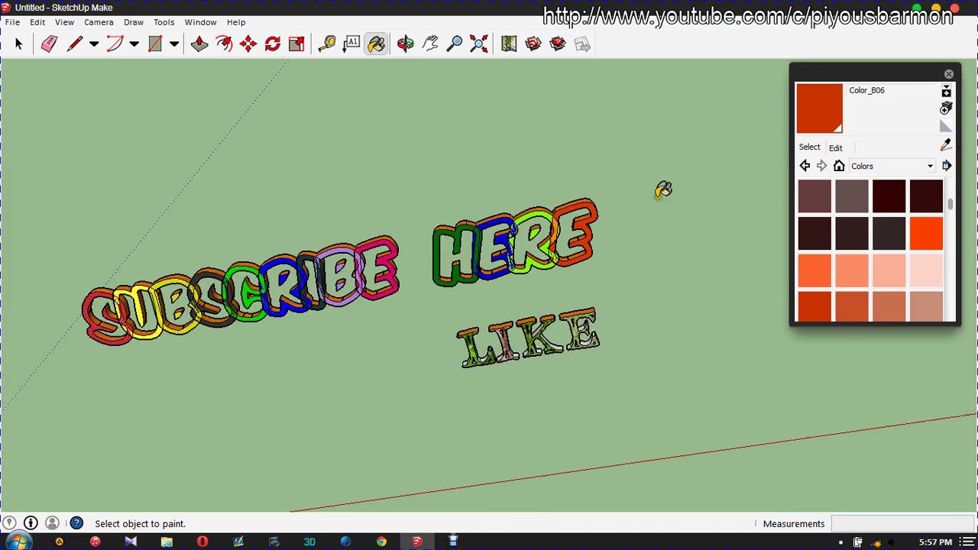
pyautogui.scroll(1, 144, 325)
pyautogui.scroll(1, 117, 329)
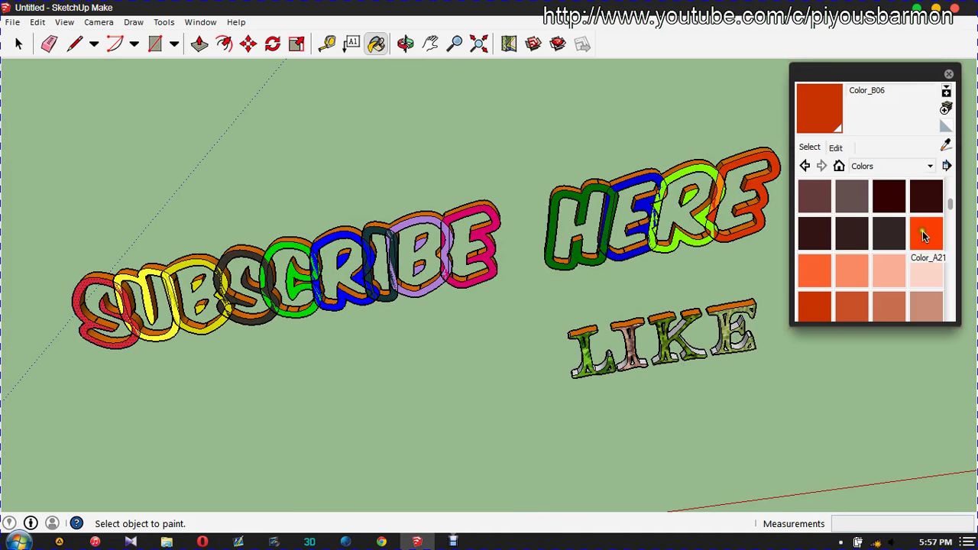
pyautogui.click(888, 232)
pyautogui.click(948, 74)
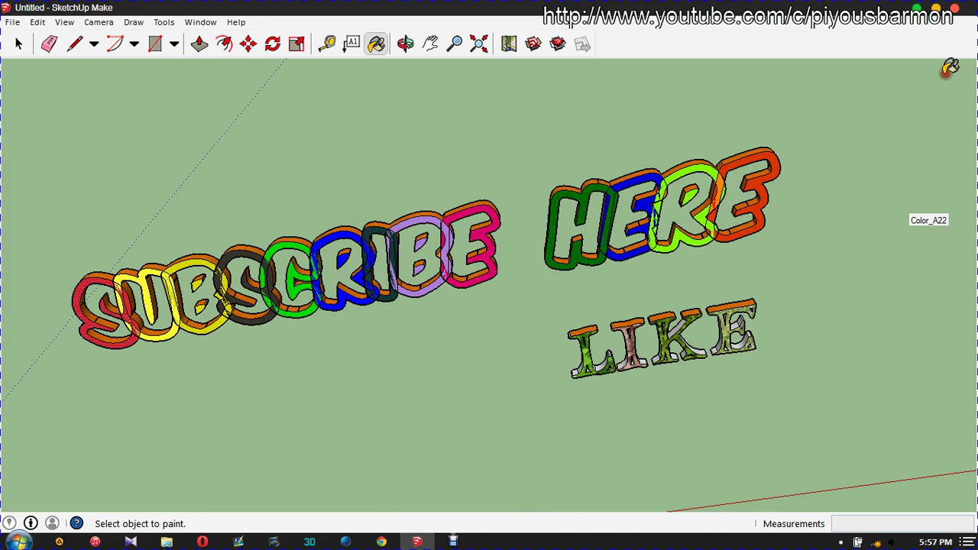